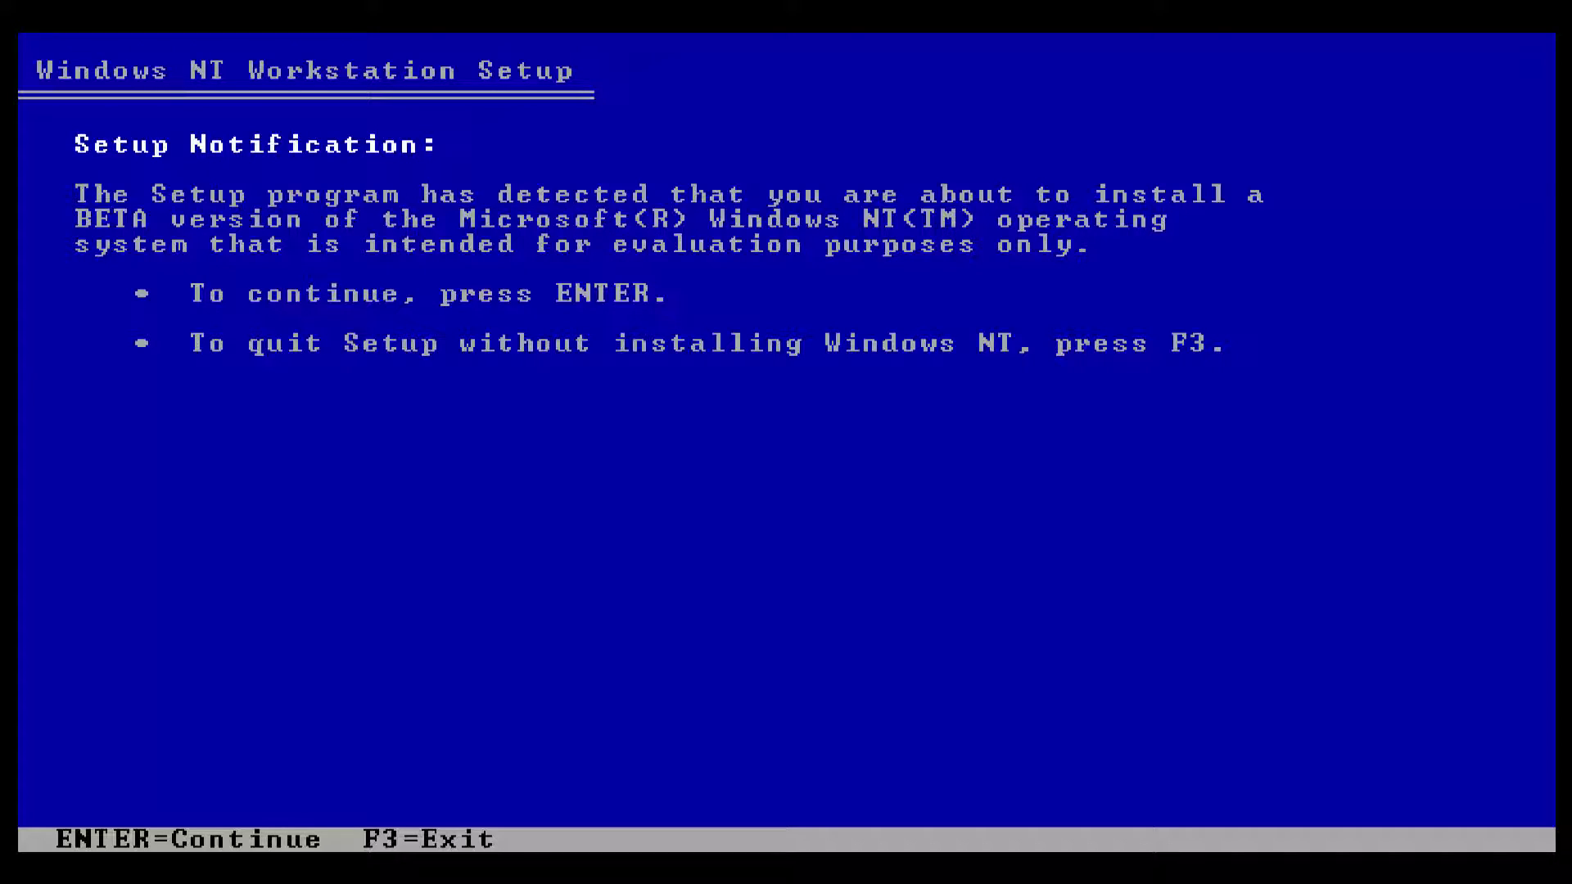
# Step: Pass the beta notice, start setup, and accept the license agreement with F8
pyautogui.press('Return')
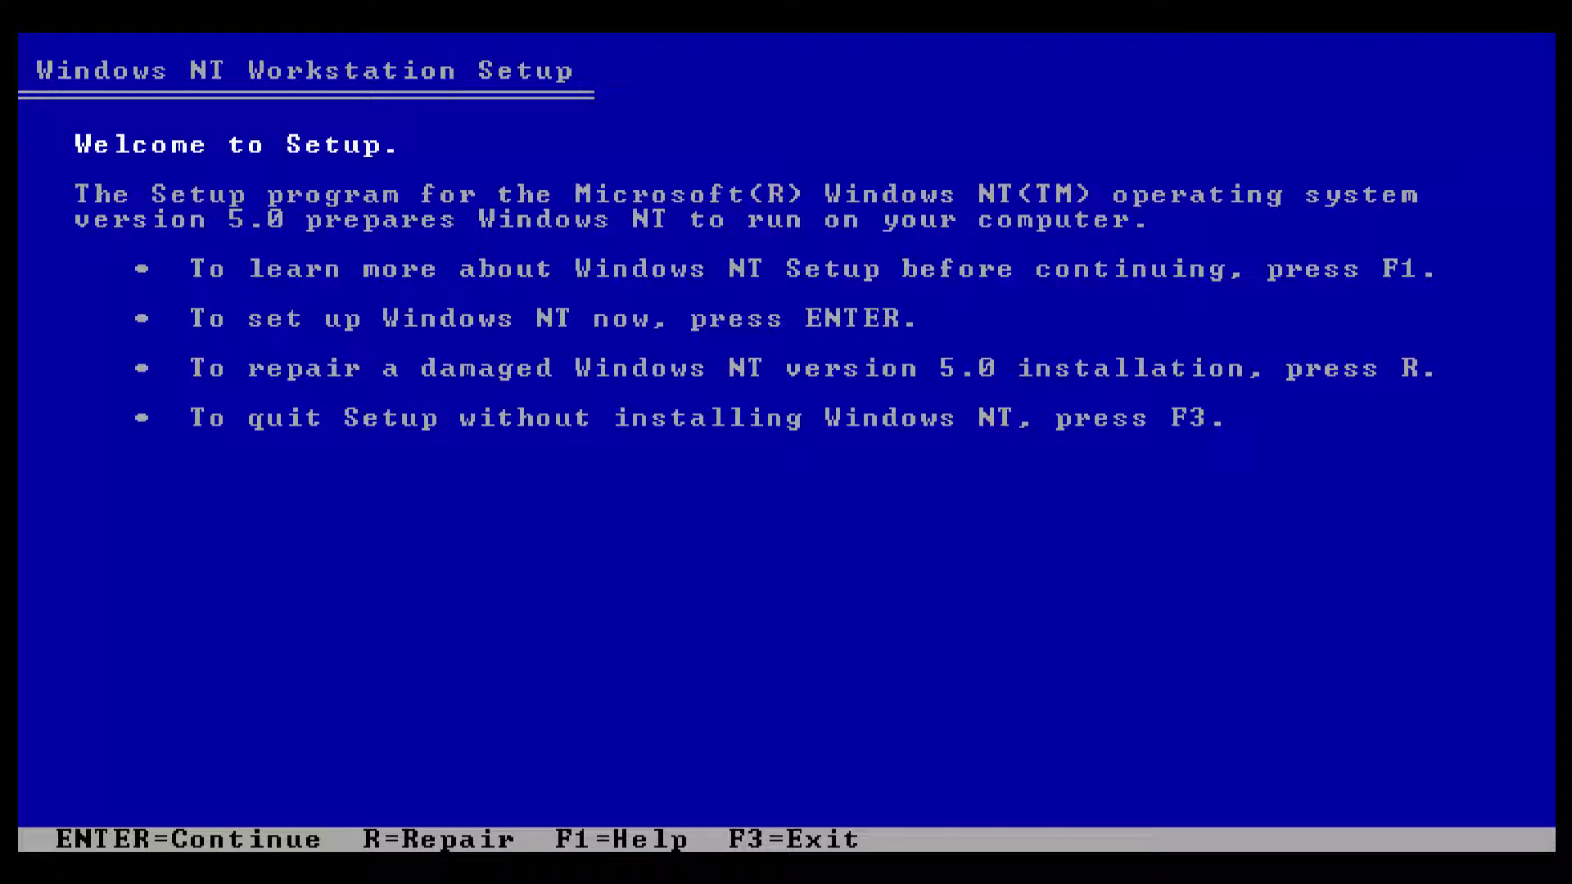
pyautogui.press('Return')
pyautogui.press('Return')
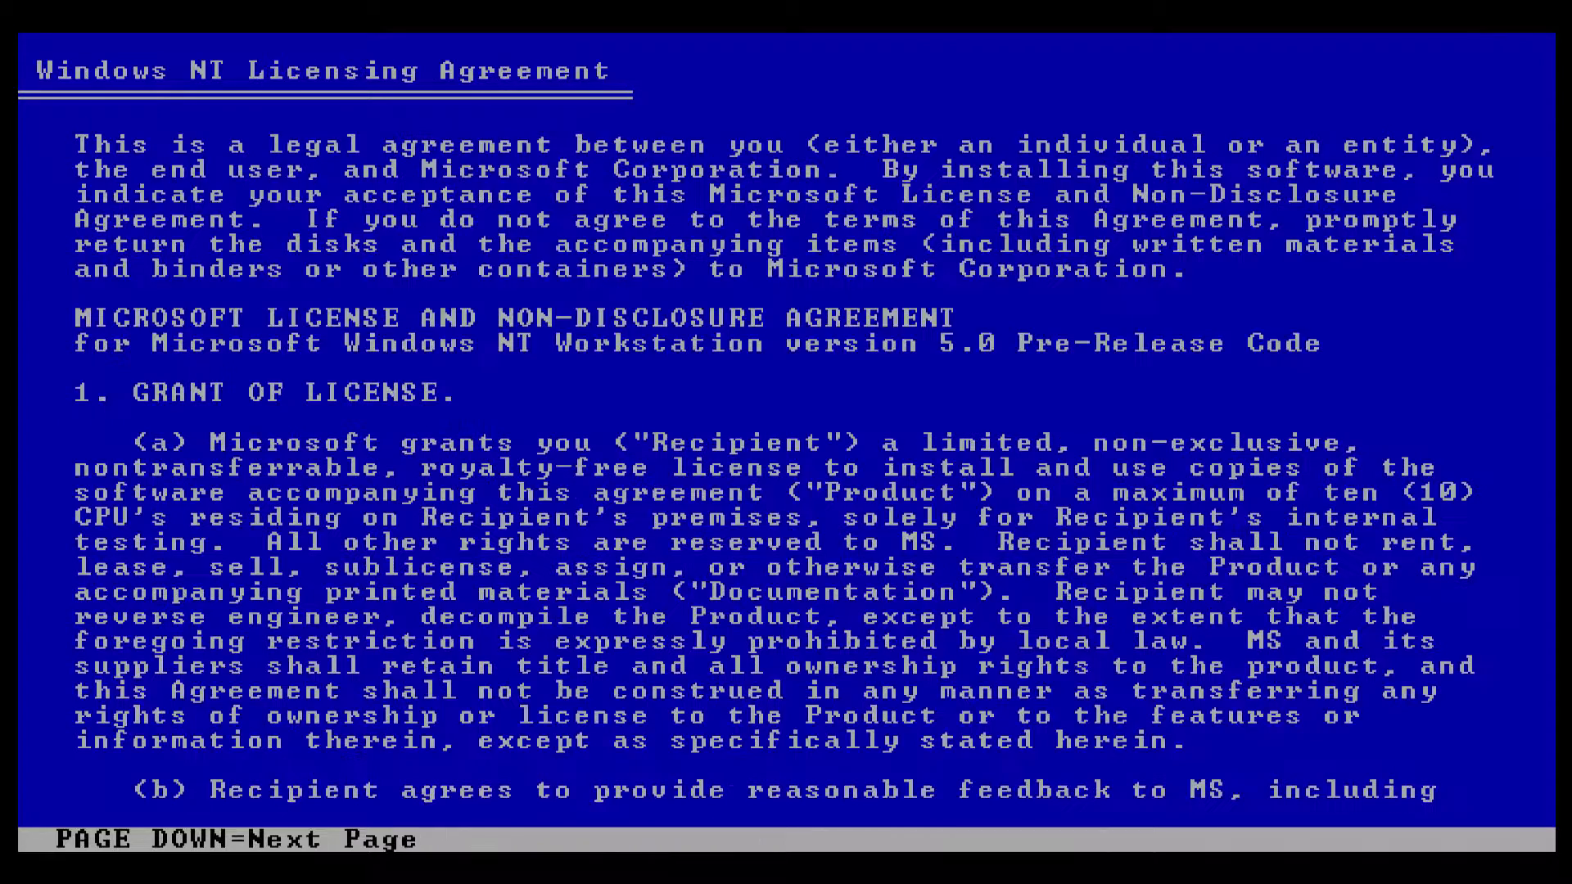
pyautogui.press('pagedown')
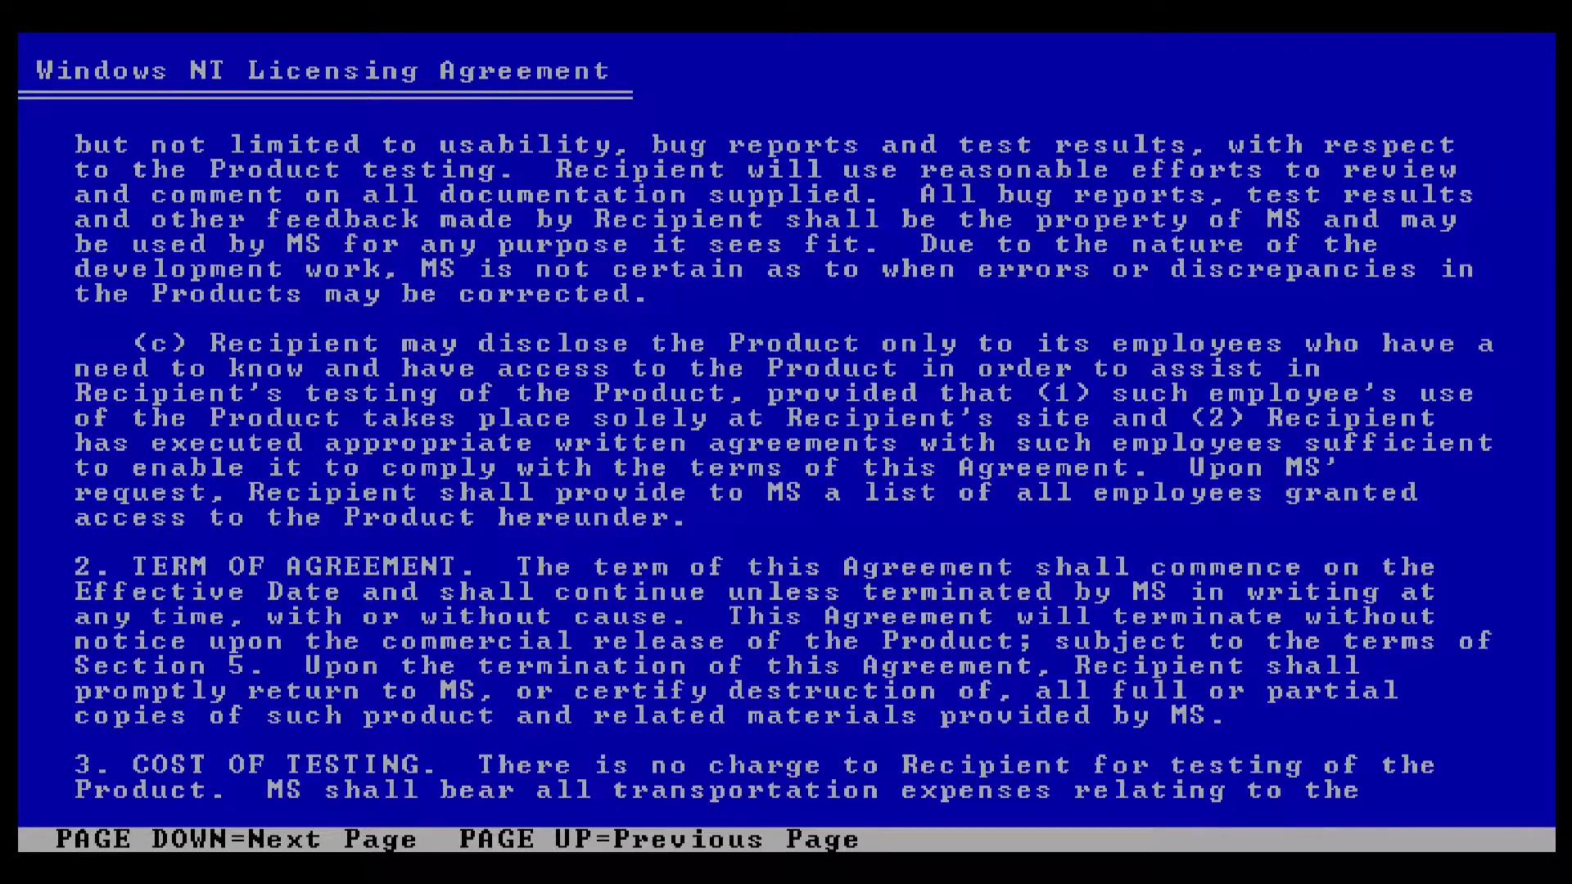
pyautogui.press('pagedown')
pyautogui.press('pagedown')
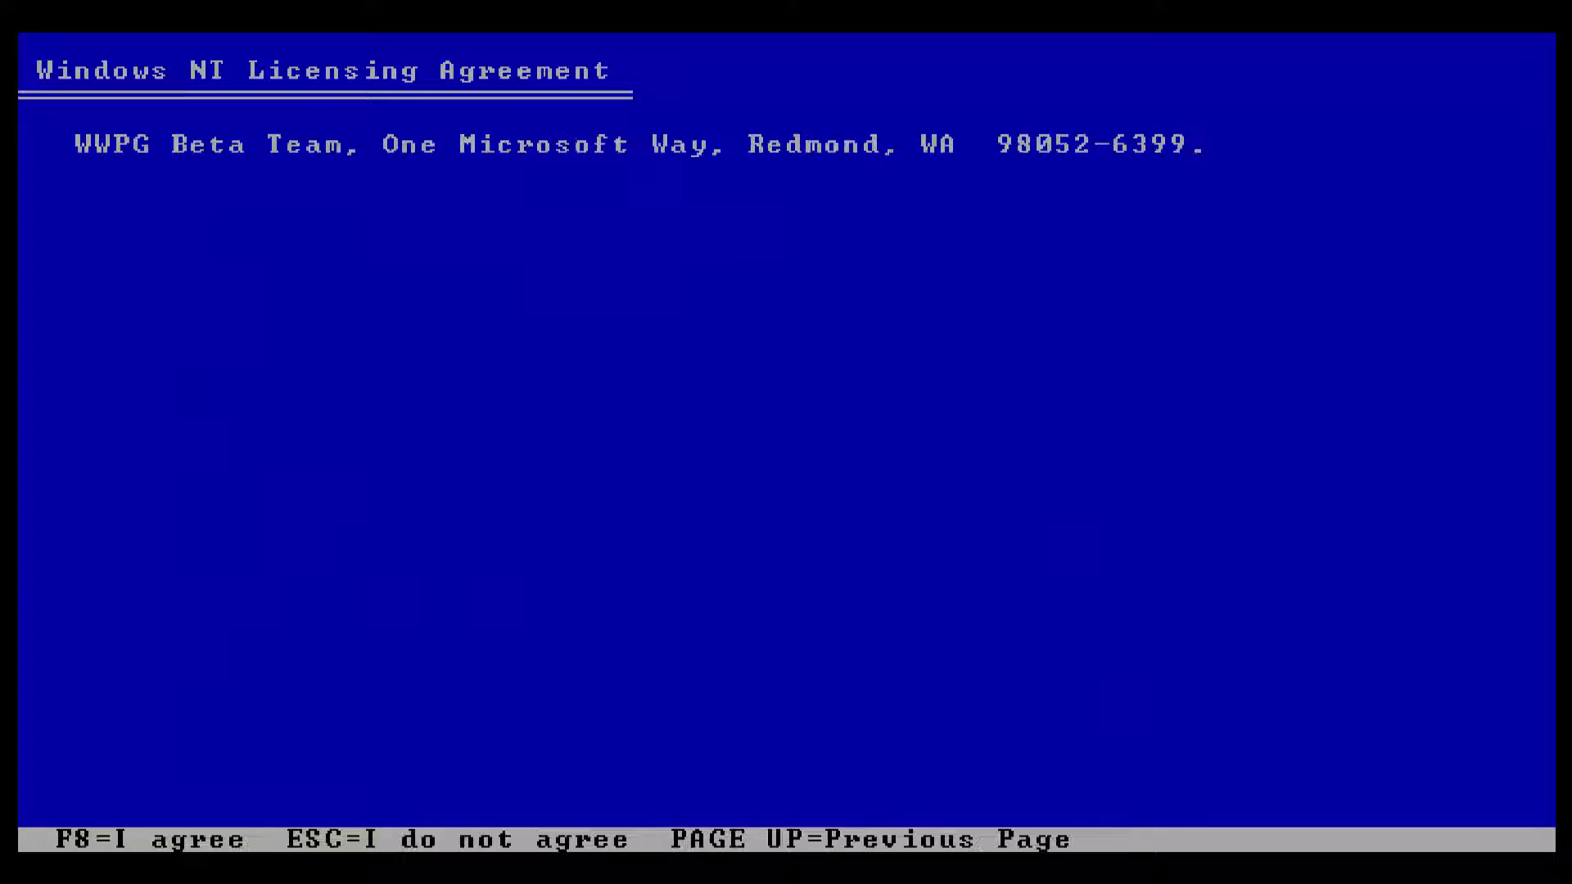
pyautogui.press('F8')
# Step: Confirm the hardware list and install onto C:, converting it from FAT32 to NTFS
pyautogui.press('Return')
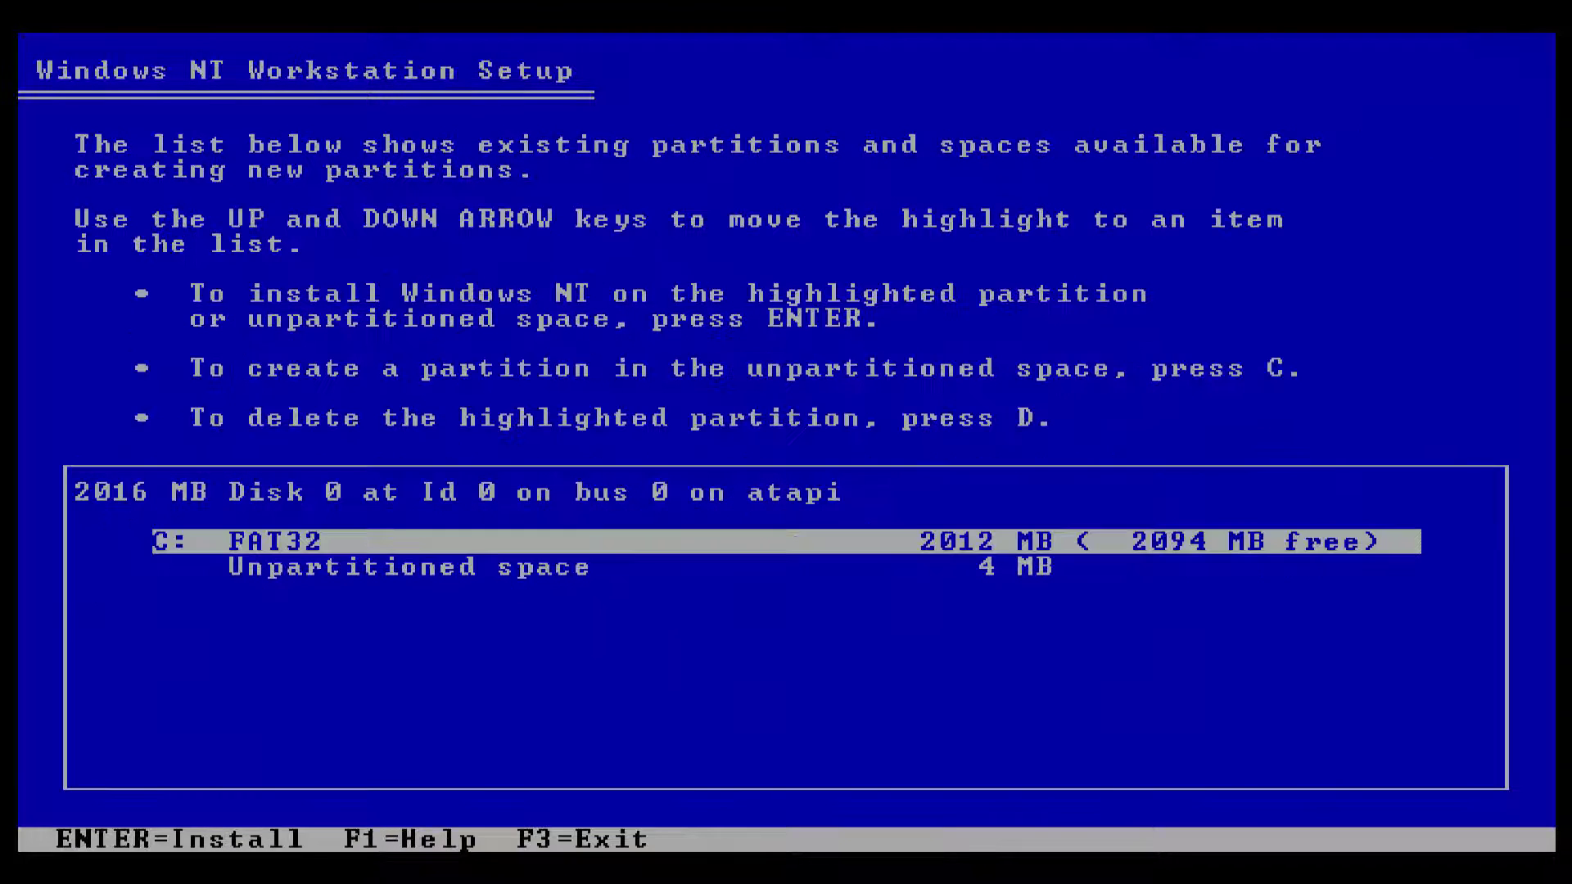
pyautogui.press('Return')
pyautogui.press('Up')
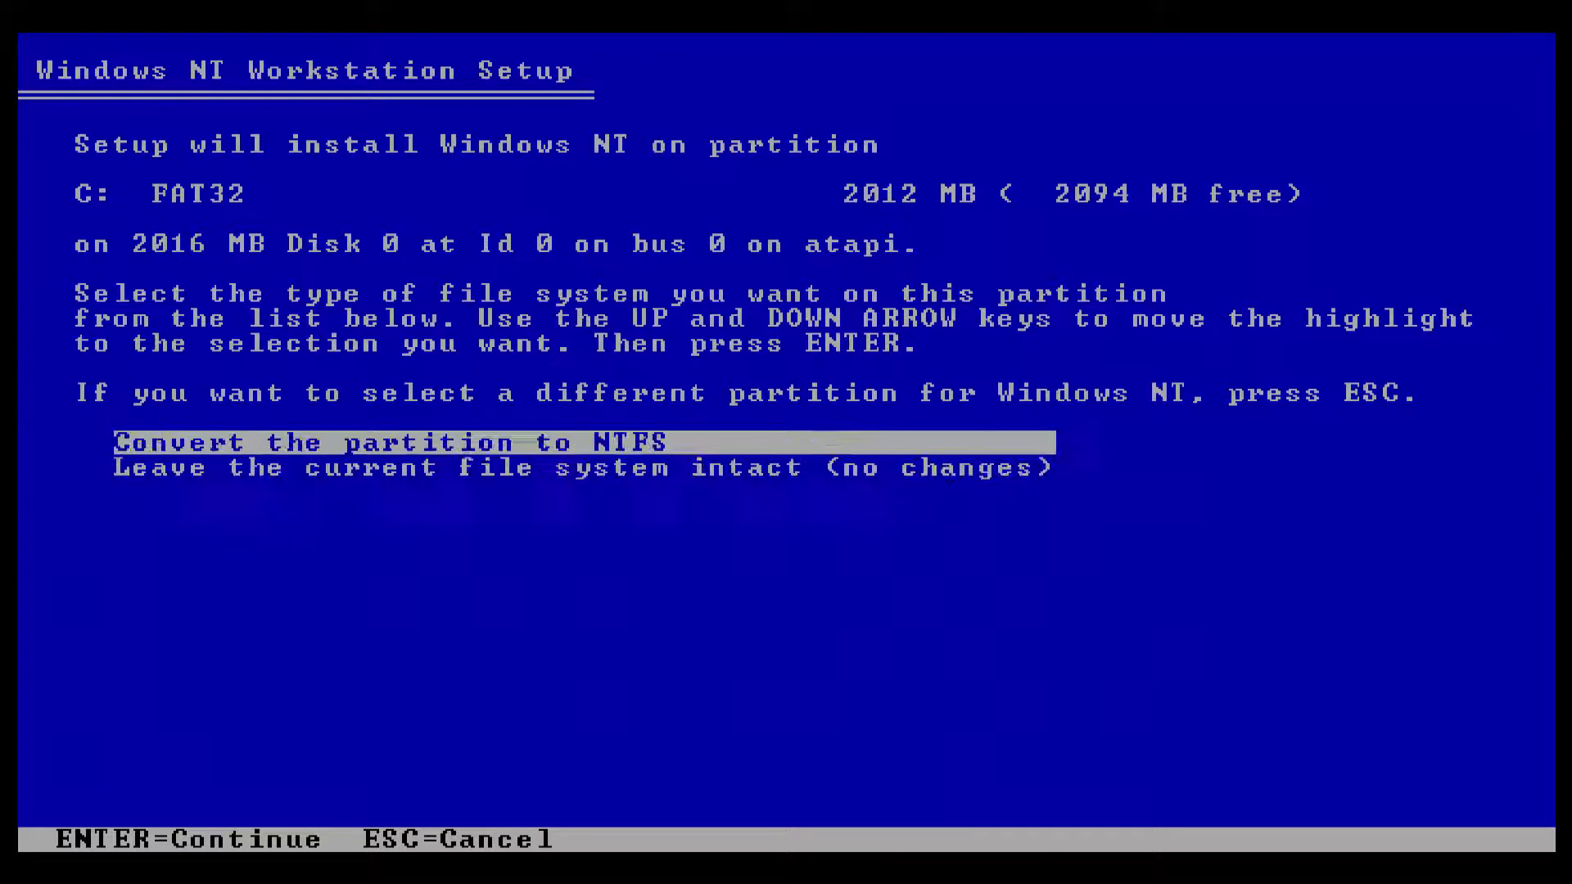
pyautogui.press('Return')
pyautogui.press('c')
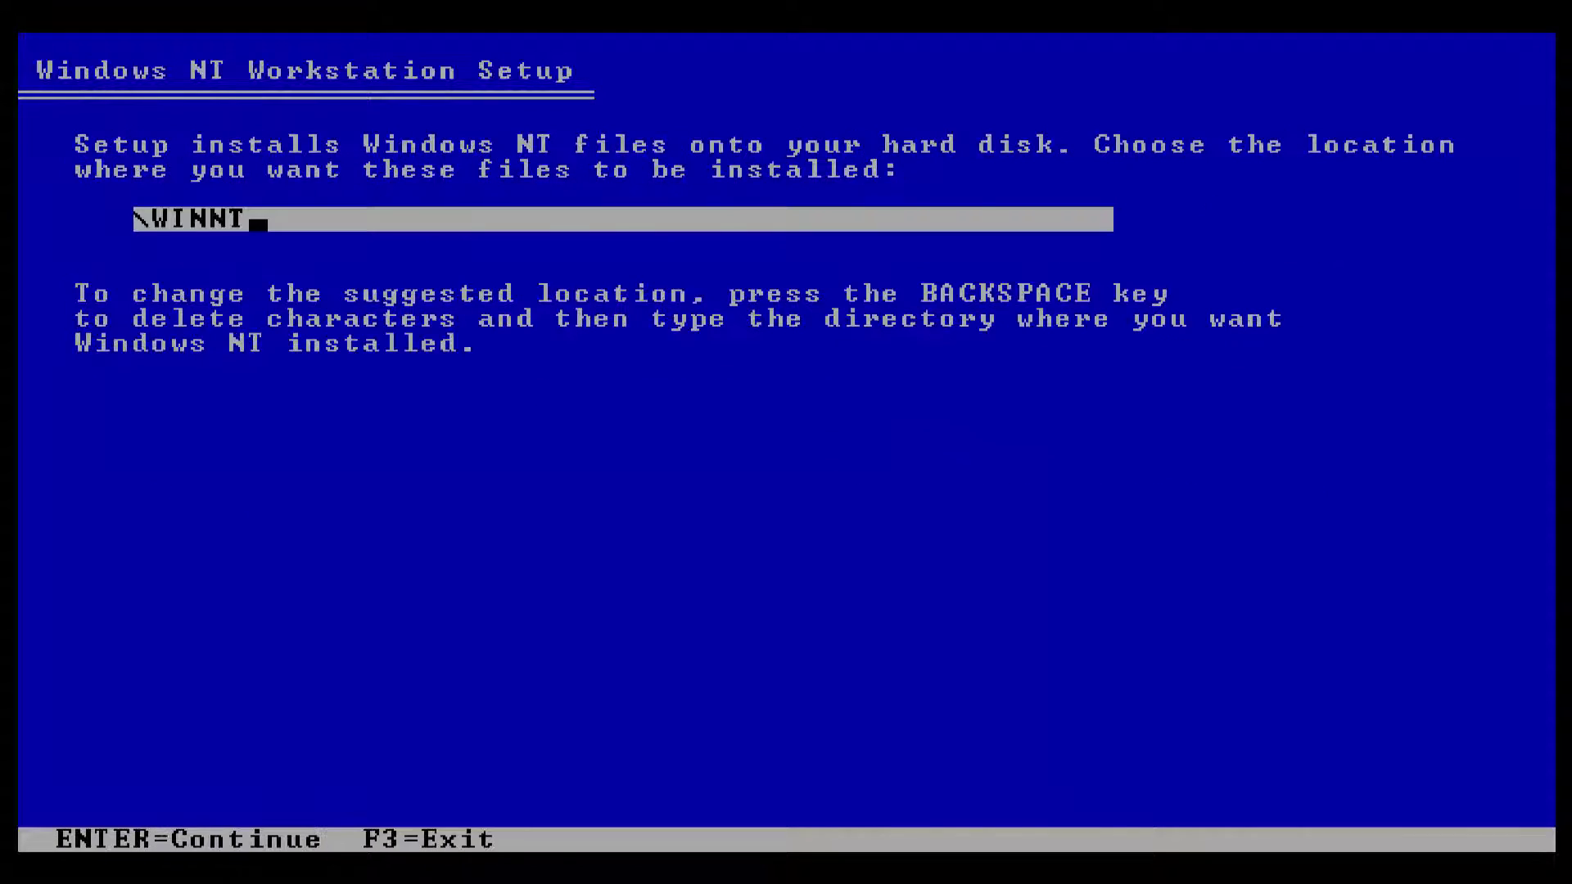
# Step: Accept the \WINNT install folder and restart once file copying finishes
pyautogui.press('Return')
pyautogui.press('Return')
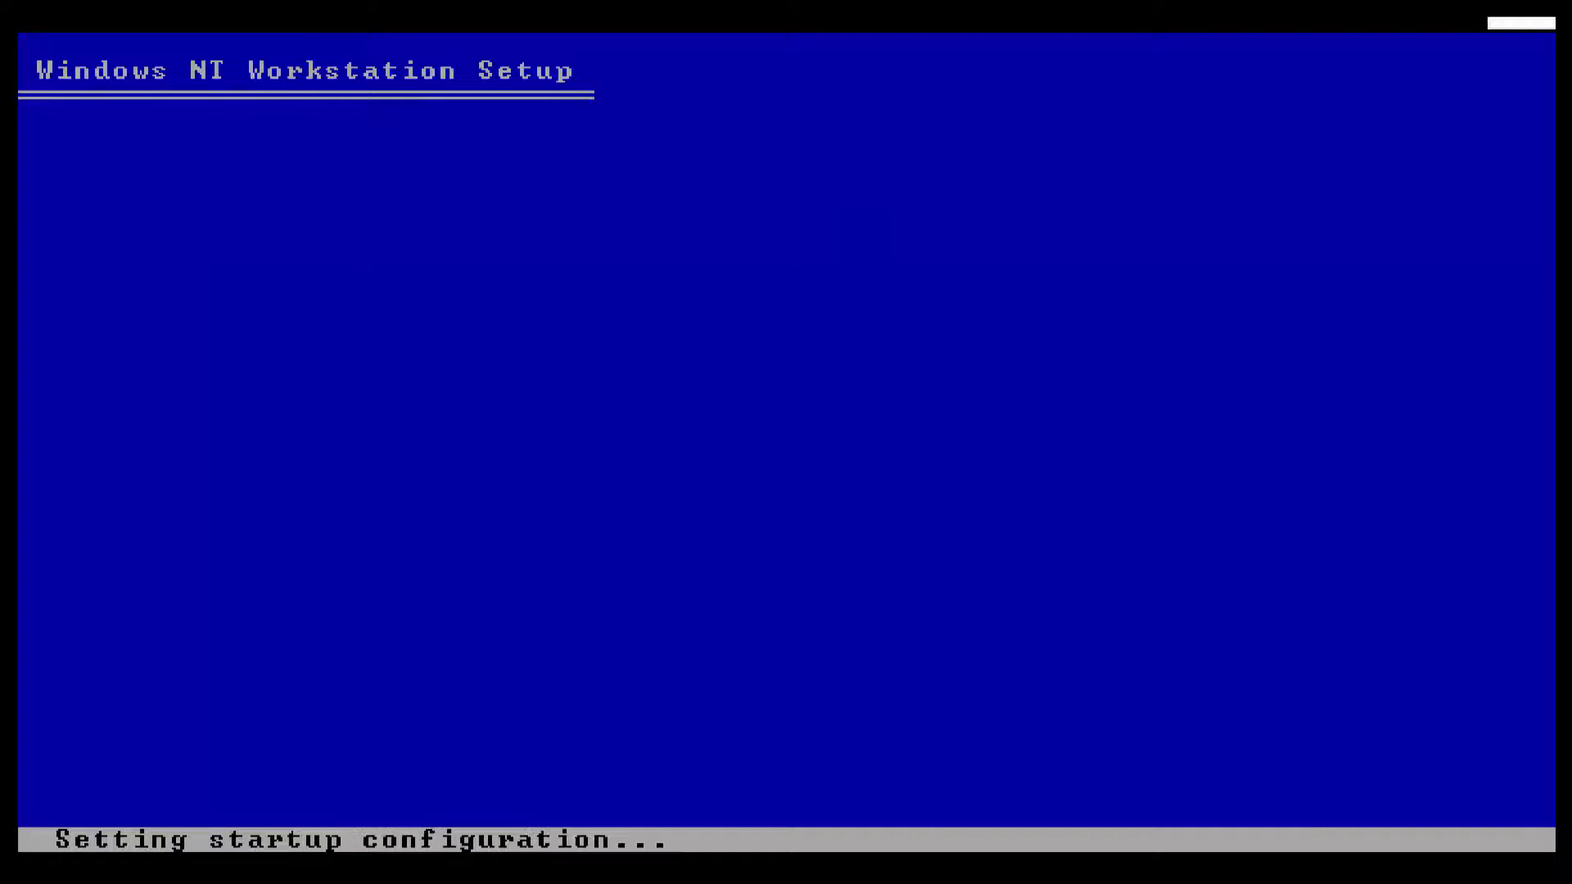
pyautogui.press('Return')
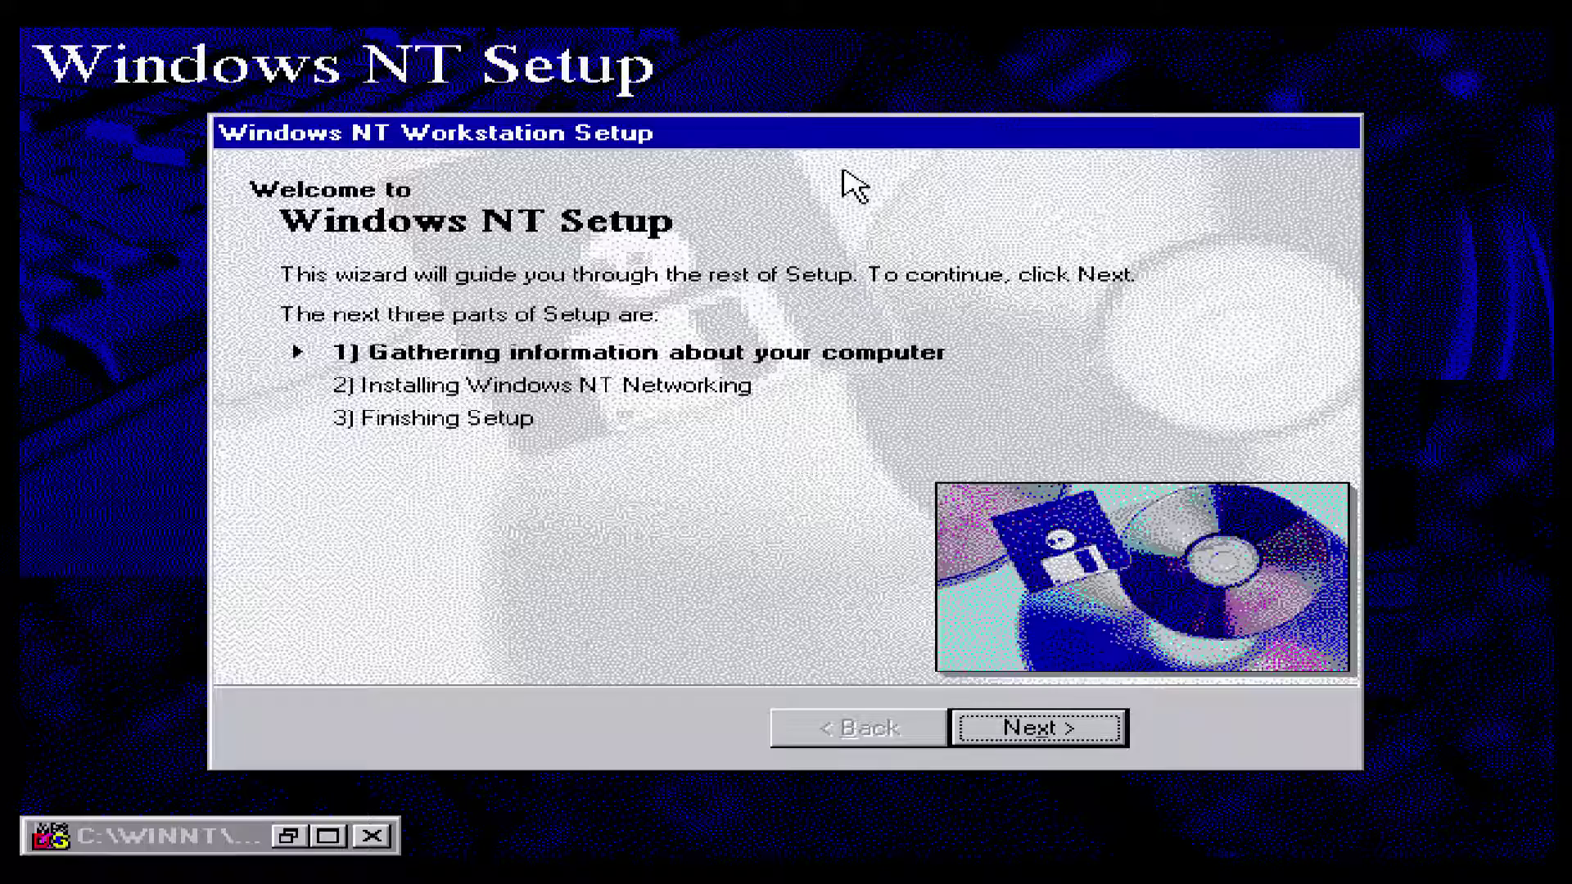
# Step: Choose the Custom setup type and pass the Regional Settings page
pyautogui.click(1032, 730)
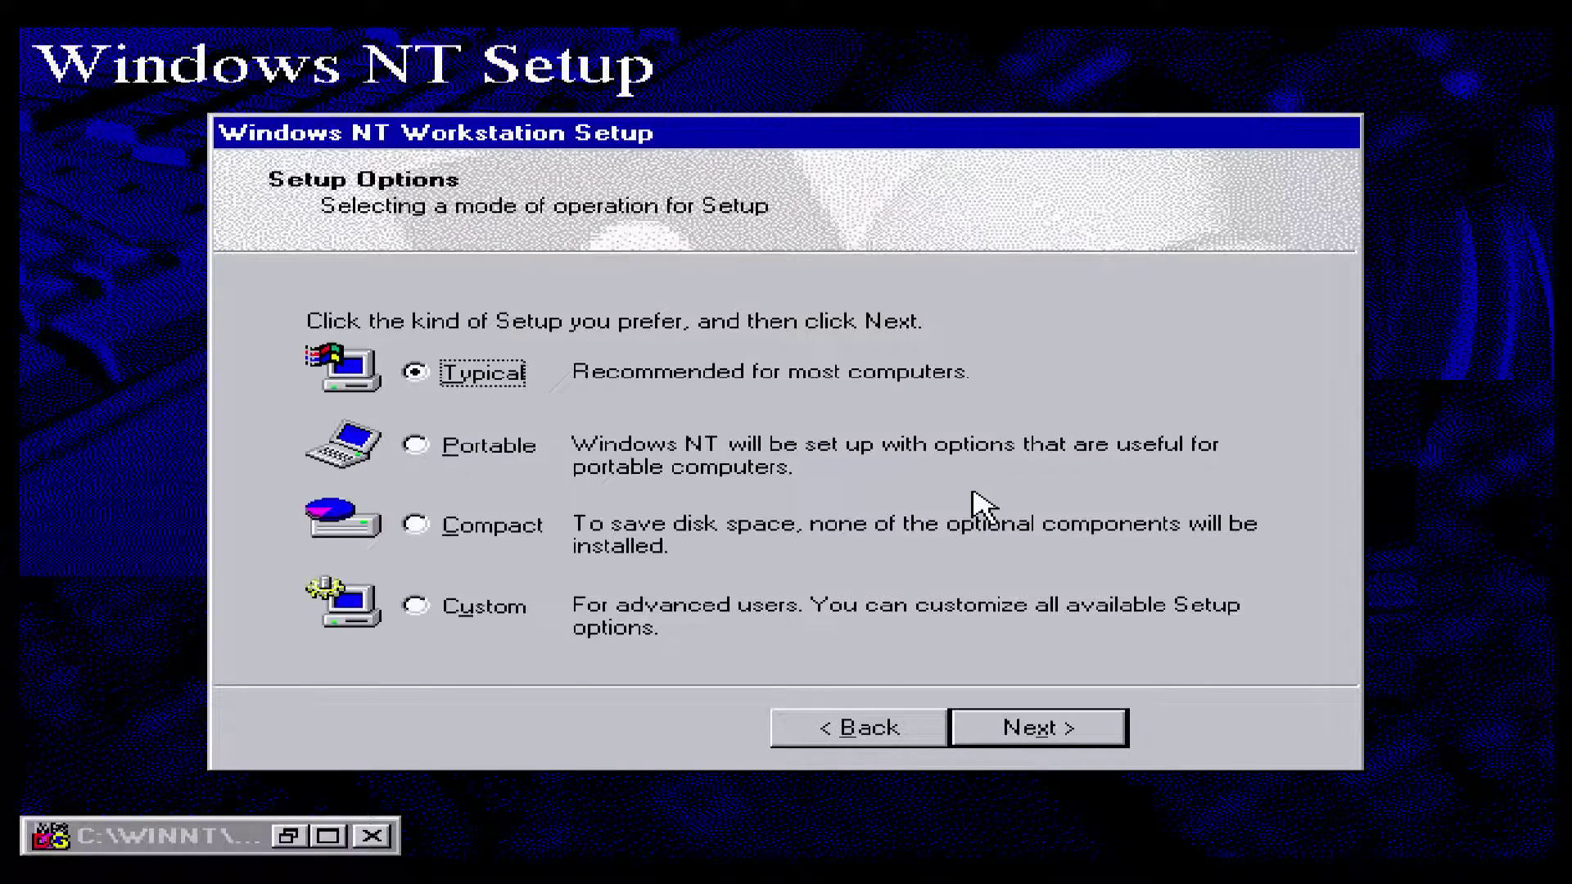
pyautogui.click(484, 606)
pyautogui.click(1117, 738)
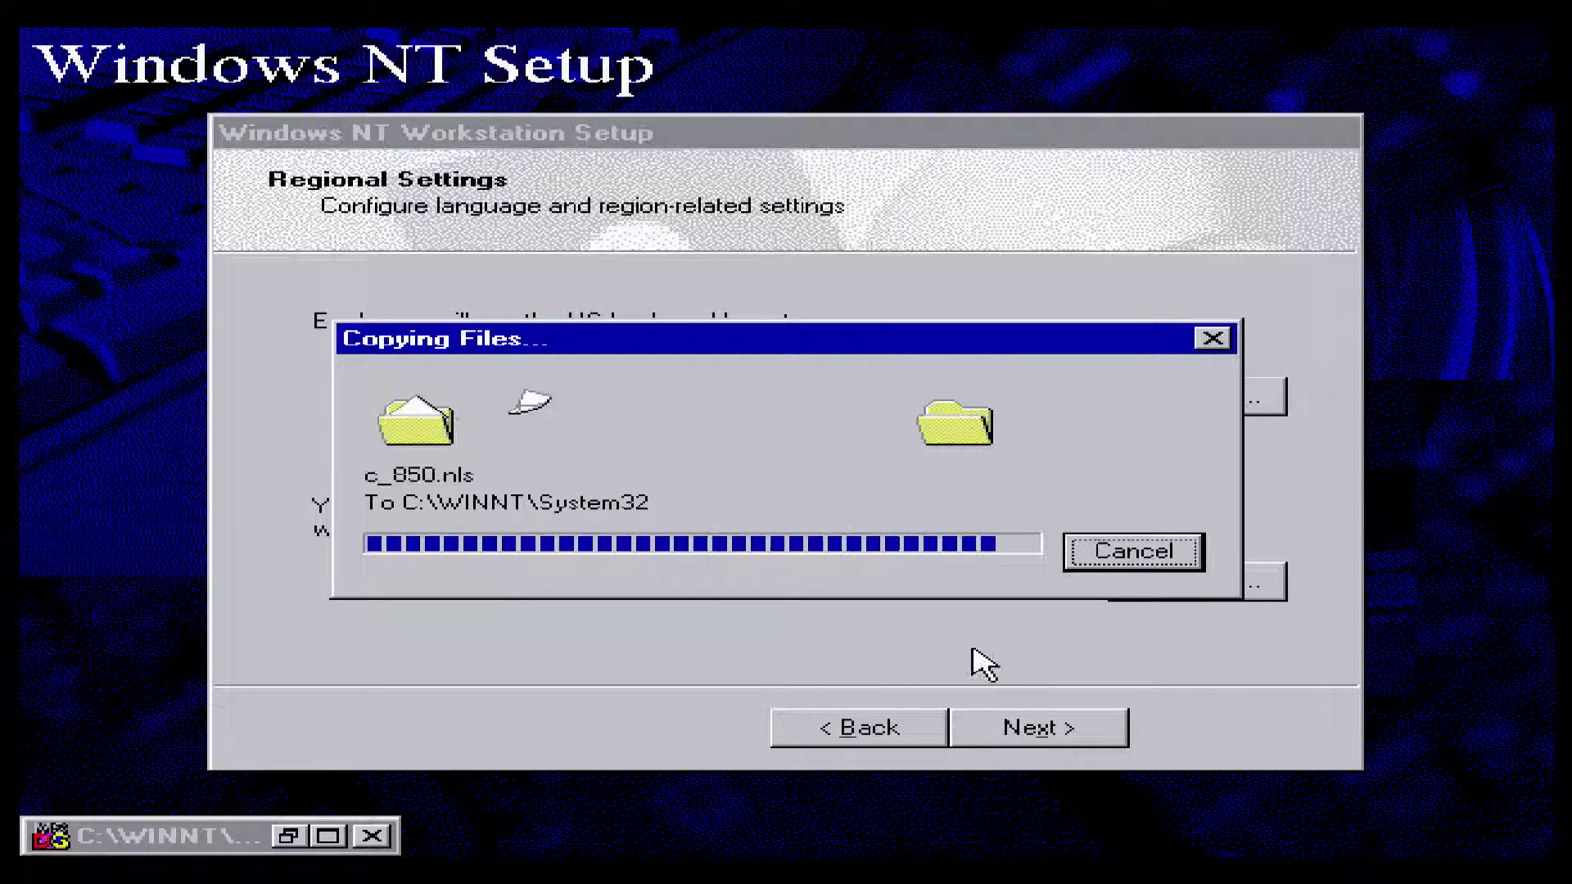
pyautogui.click(1038, 728)
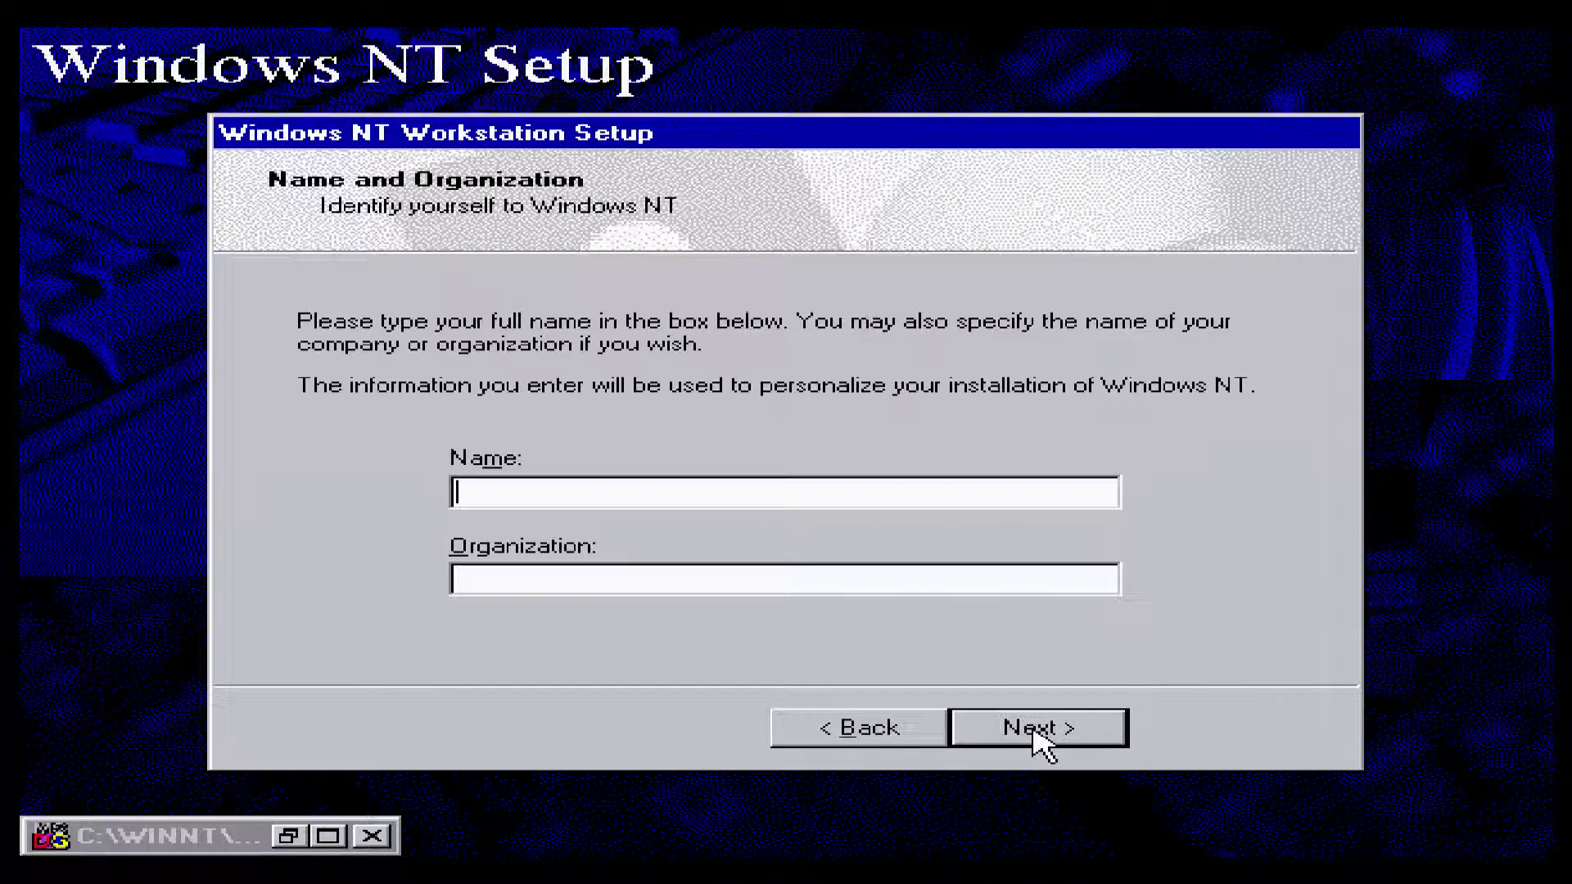
pyautogui.write('Viru')
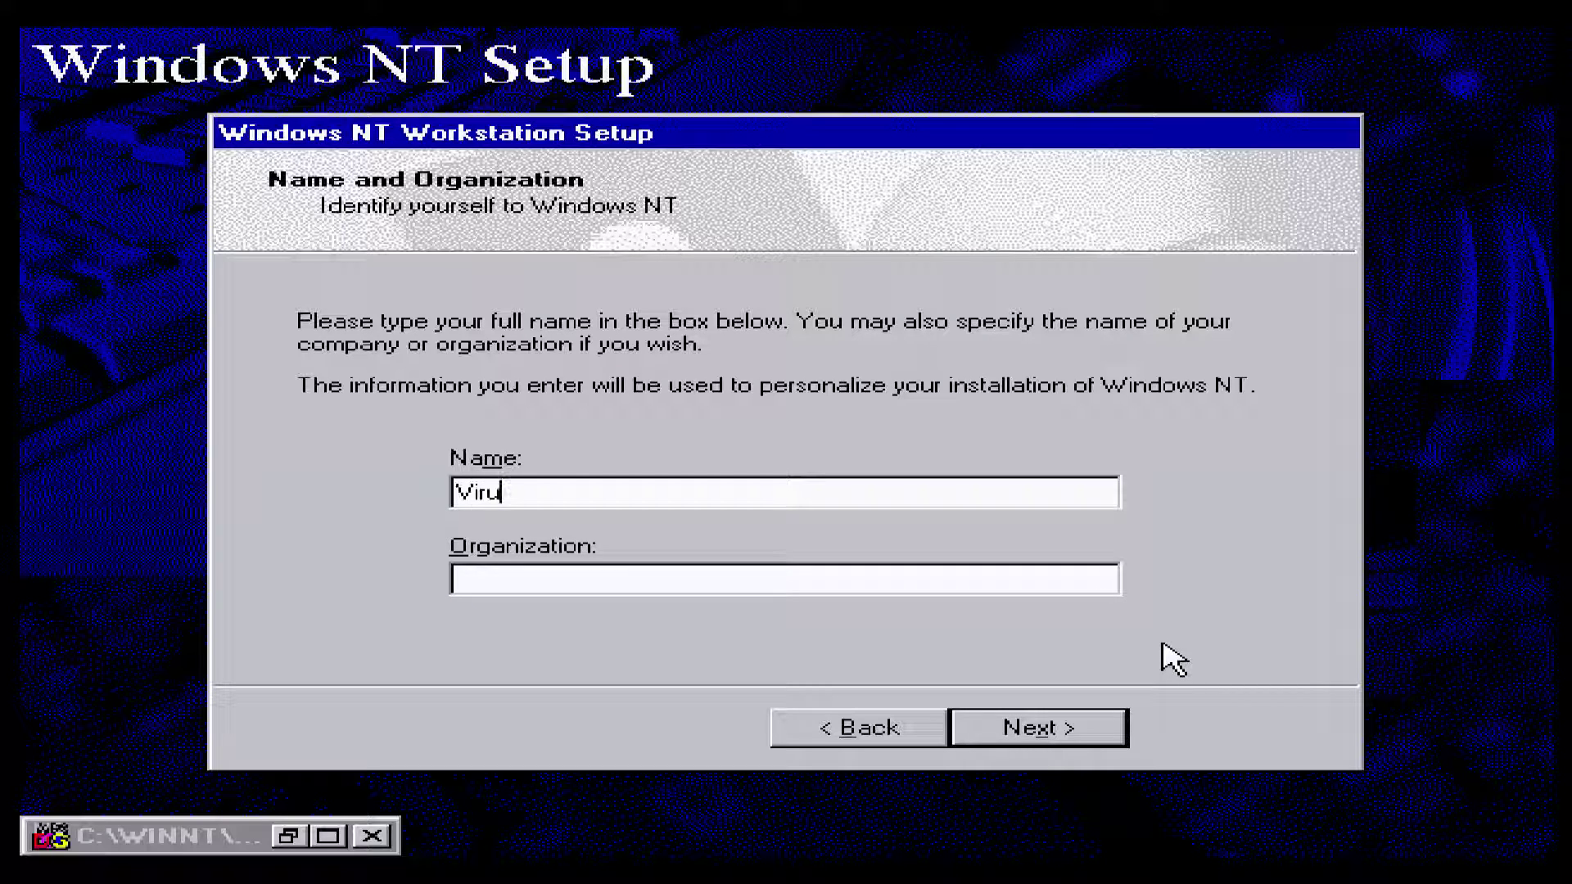
pyautogui.write('sAlerta')
pyautogui.write('Windows')
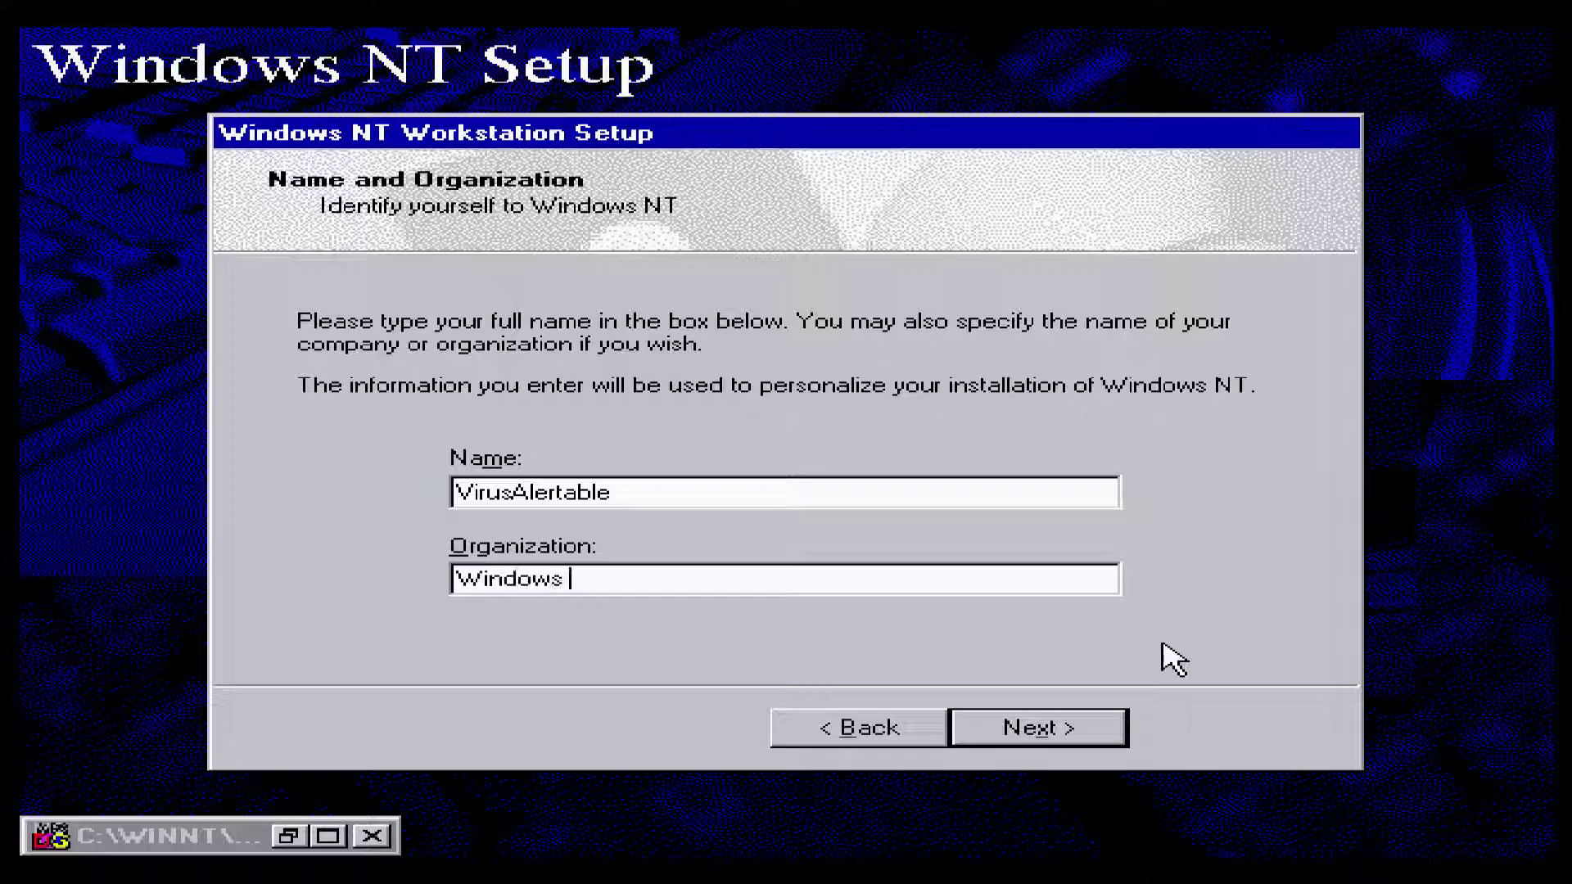
pyautogui.write('NT 5.0')
# Step: Submit the owner details, then shorten the computer name rejected for containing spaces
pyautogui.press('Return')
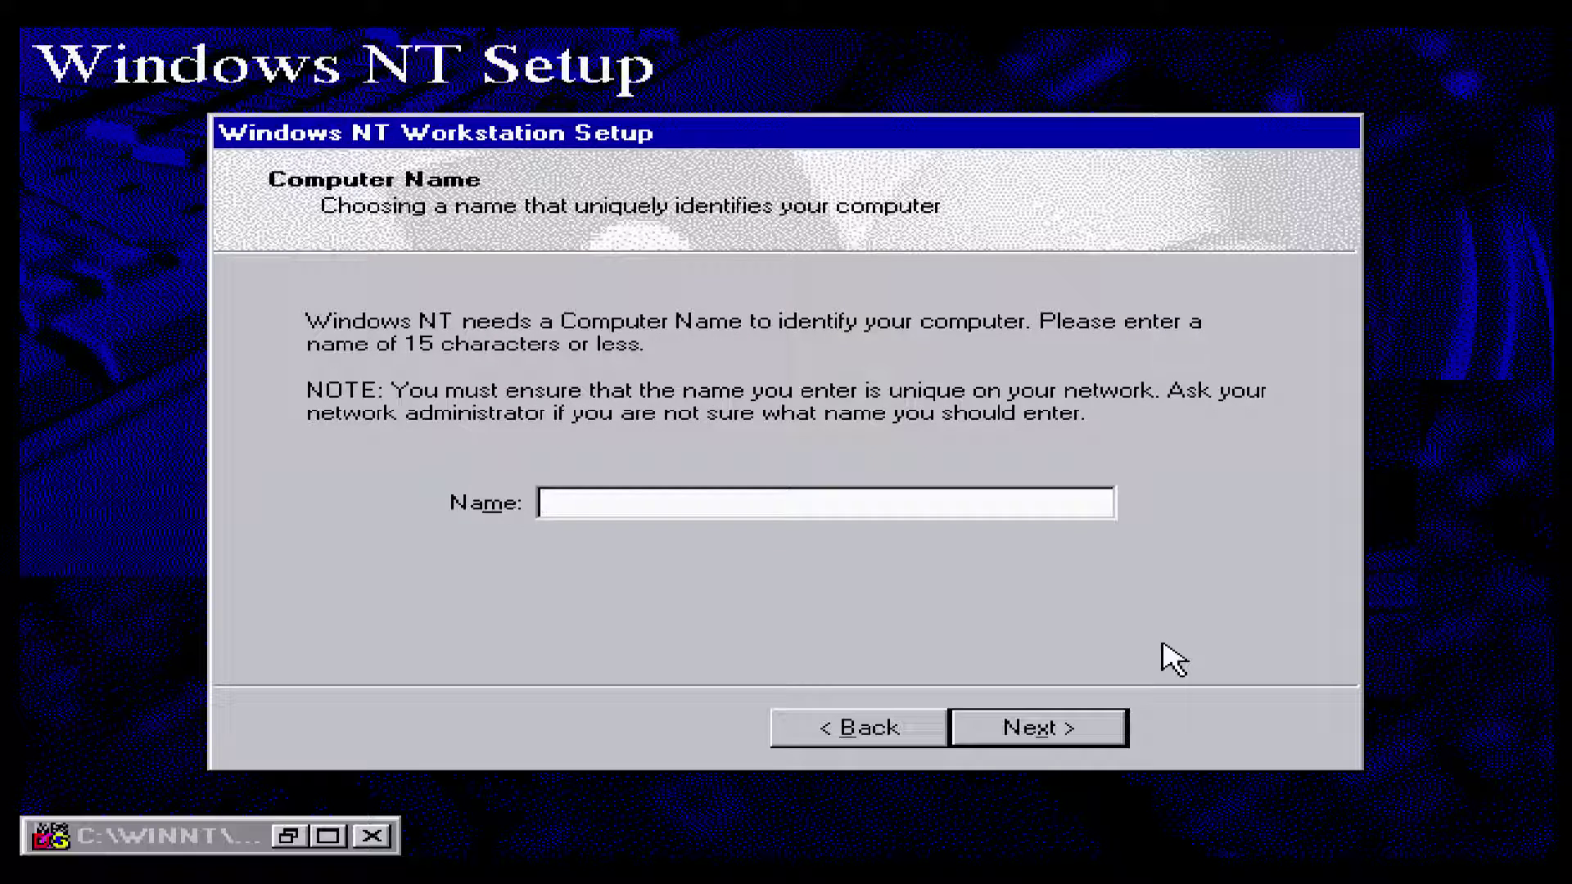
pyautogui.write('WINDOWS NT 5.')
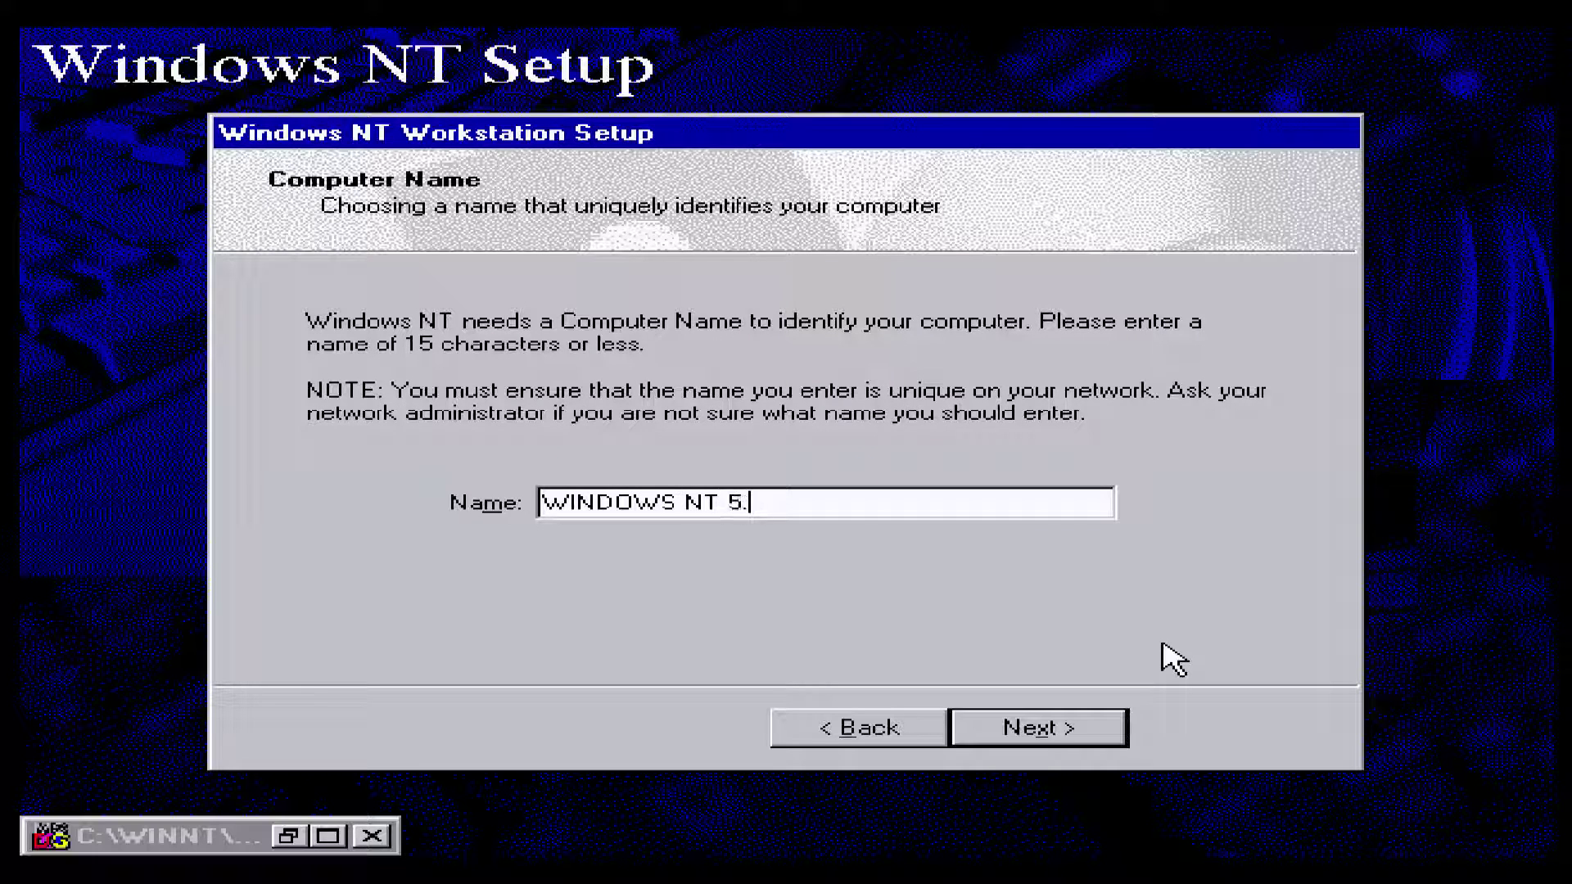
pyautogui.press('Return')
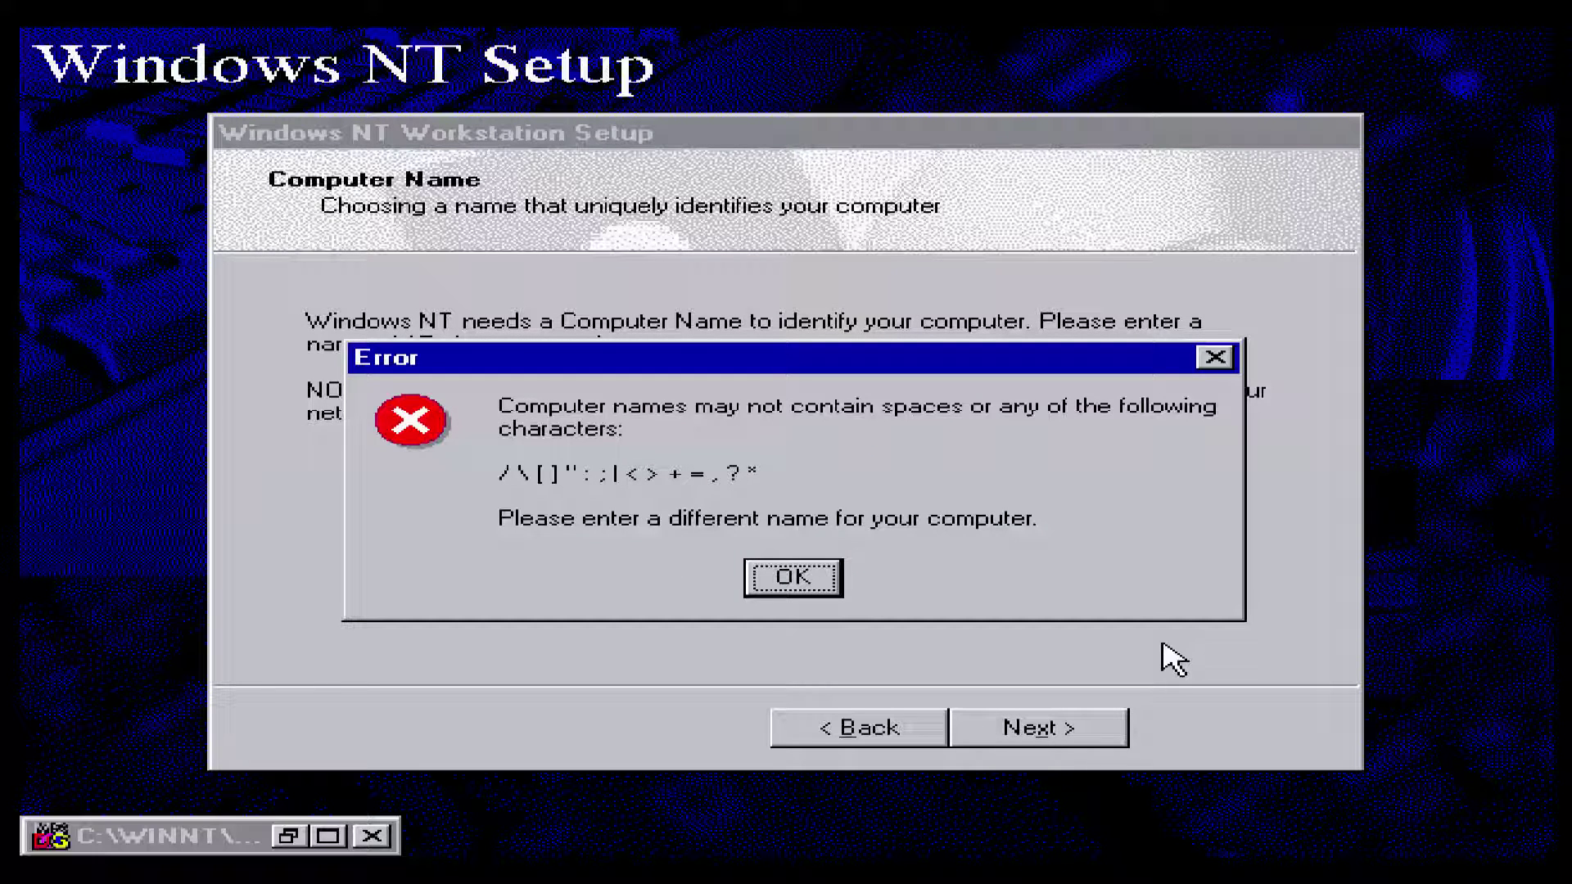
pyautogui.press('Return')
pyautogui.press('End')
pyautogui.press('BackSpace')
pyautogui.press('BackSpace')
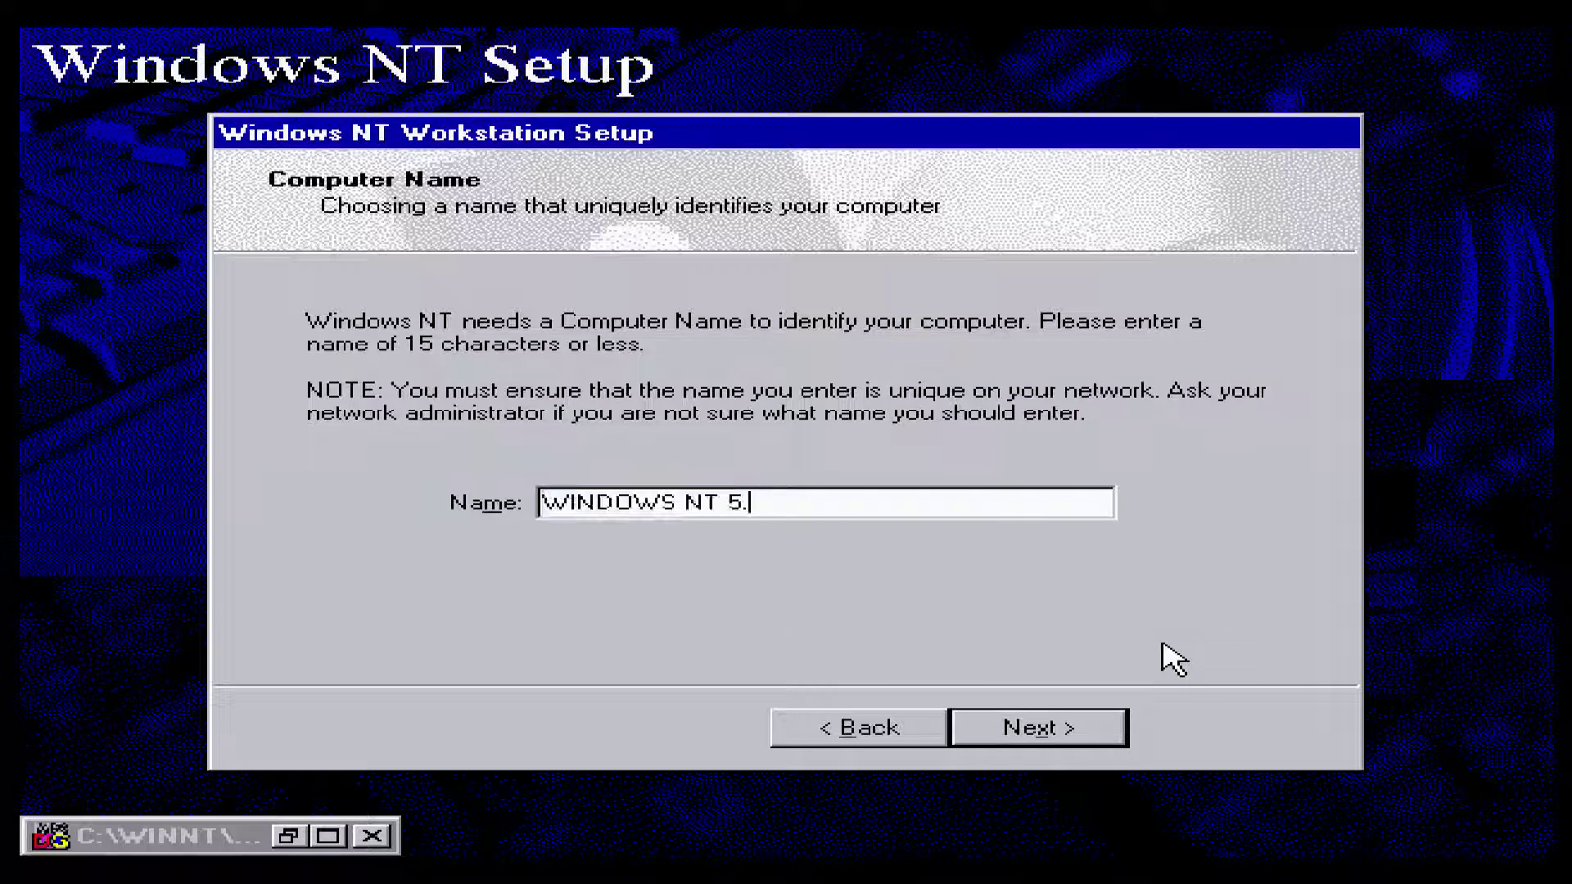
pyautogui.press('BackSpace')
pyautogui.press('Return')
pyautogui.press('Return')
pyautogui.write('\\')
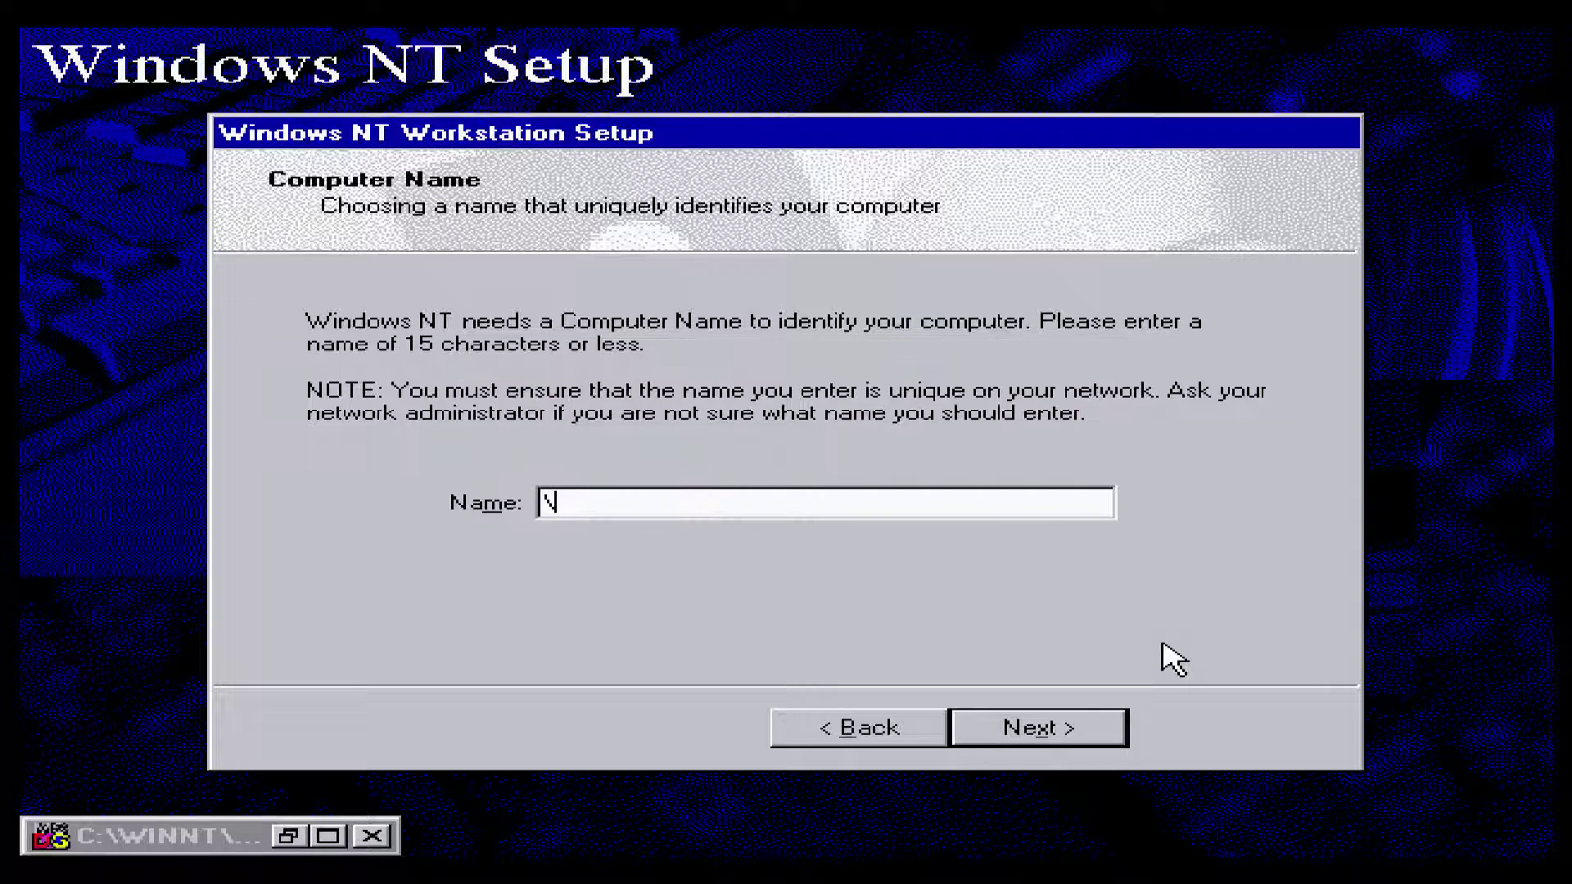
pyautogui.write('CO')
pyautogui.write('MP')
# Step: Submit the space-free computer name, pass the Administrator page, and decline a repair disk
pyautogui.press('Return')
pyautogui.press('Return')
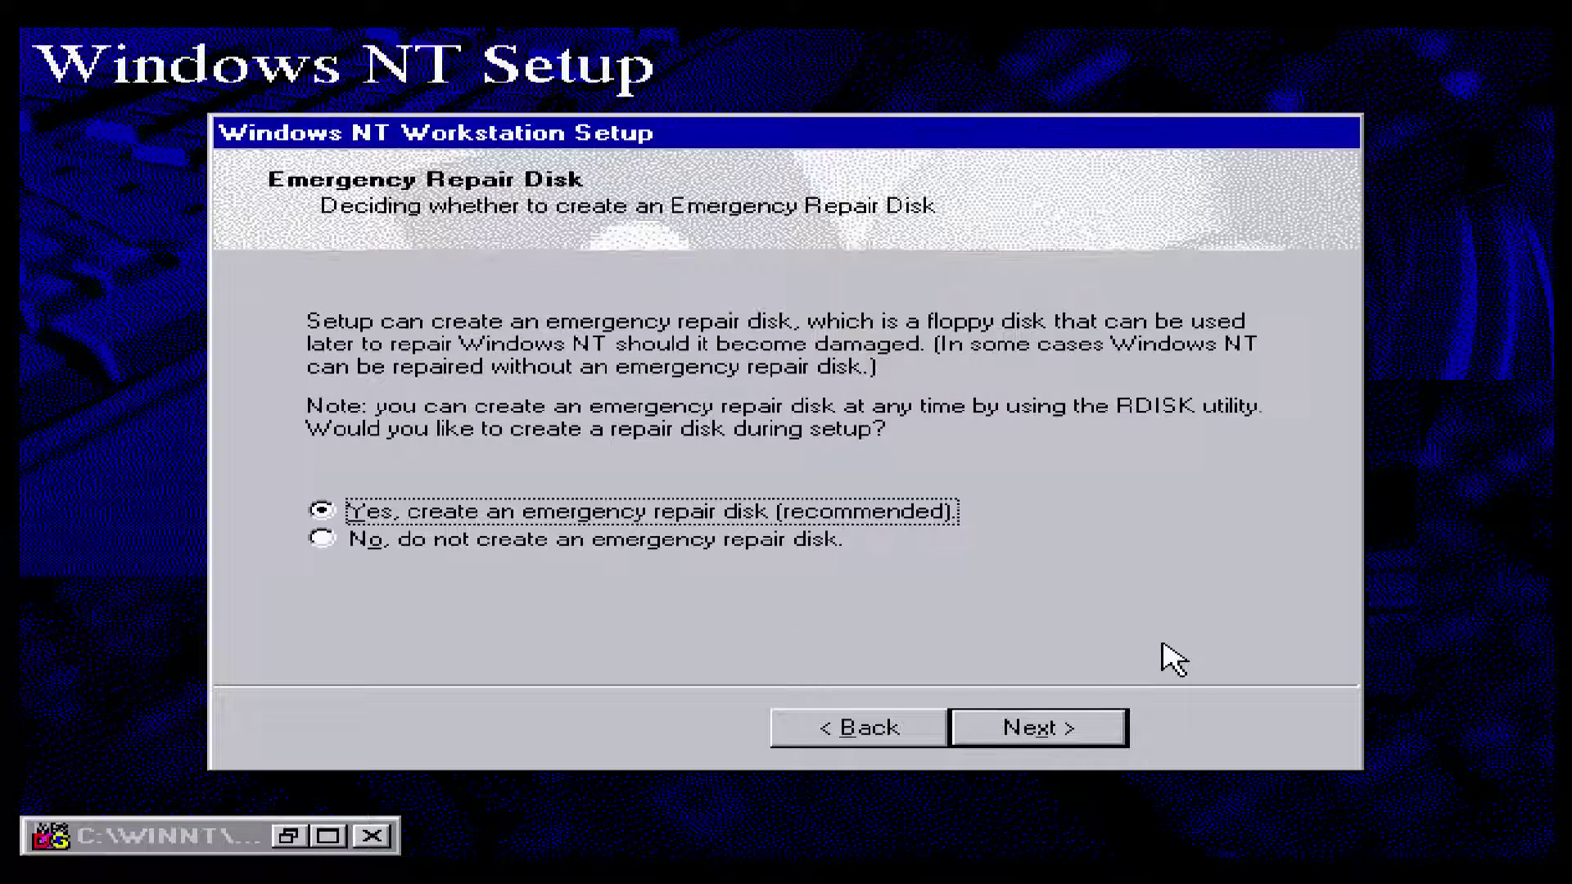
pyautogui.press('Down')
pyautogui.press('Return')
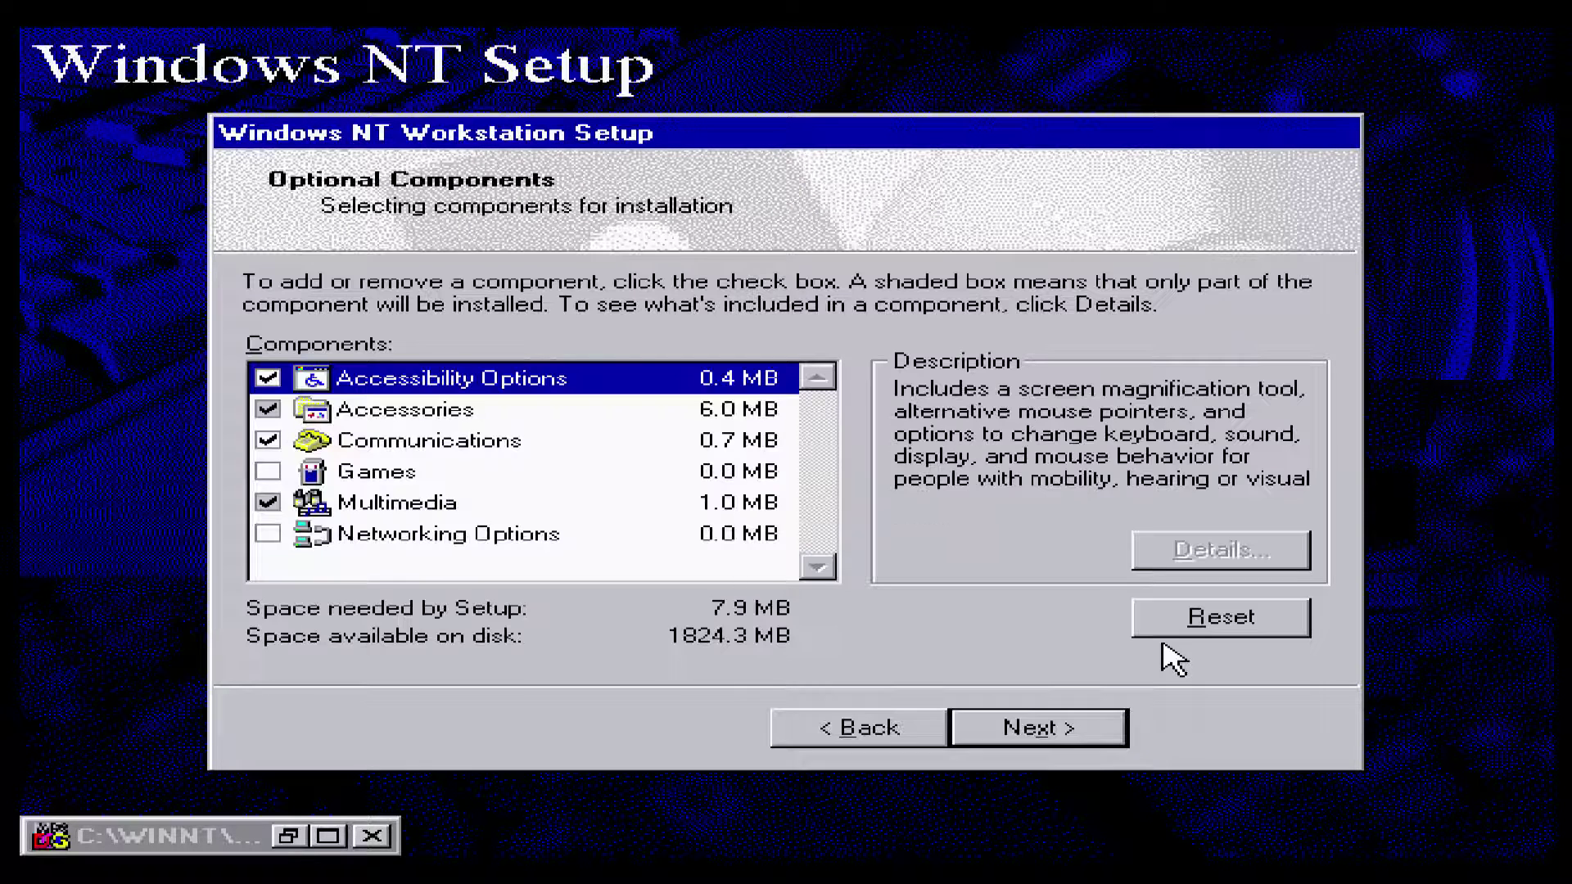
# Step: Add Desktop Wallpaper and Mouse Pointers accessories, plus Games and Networking Options
pyautogui.click(369, 411)
pyautogui.click(1222, 549)
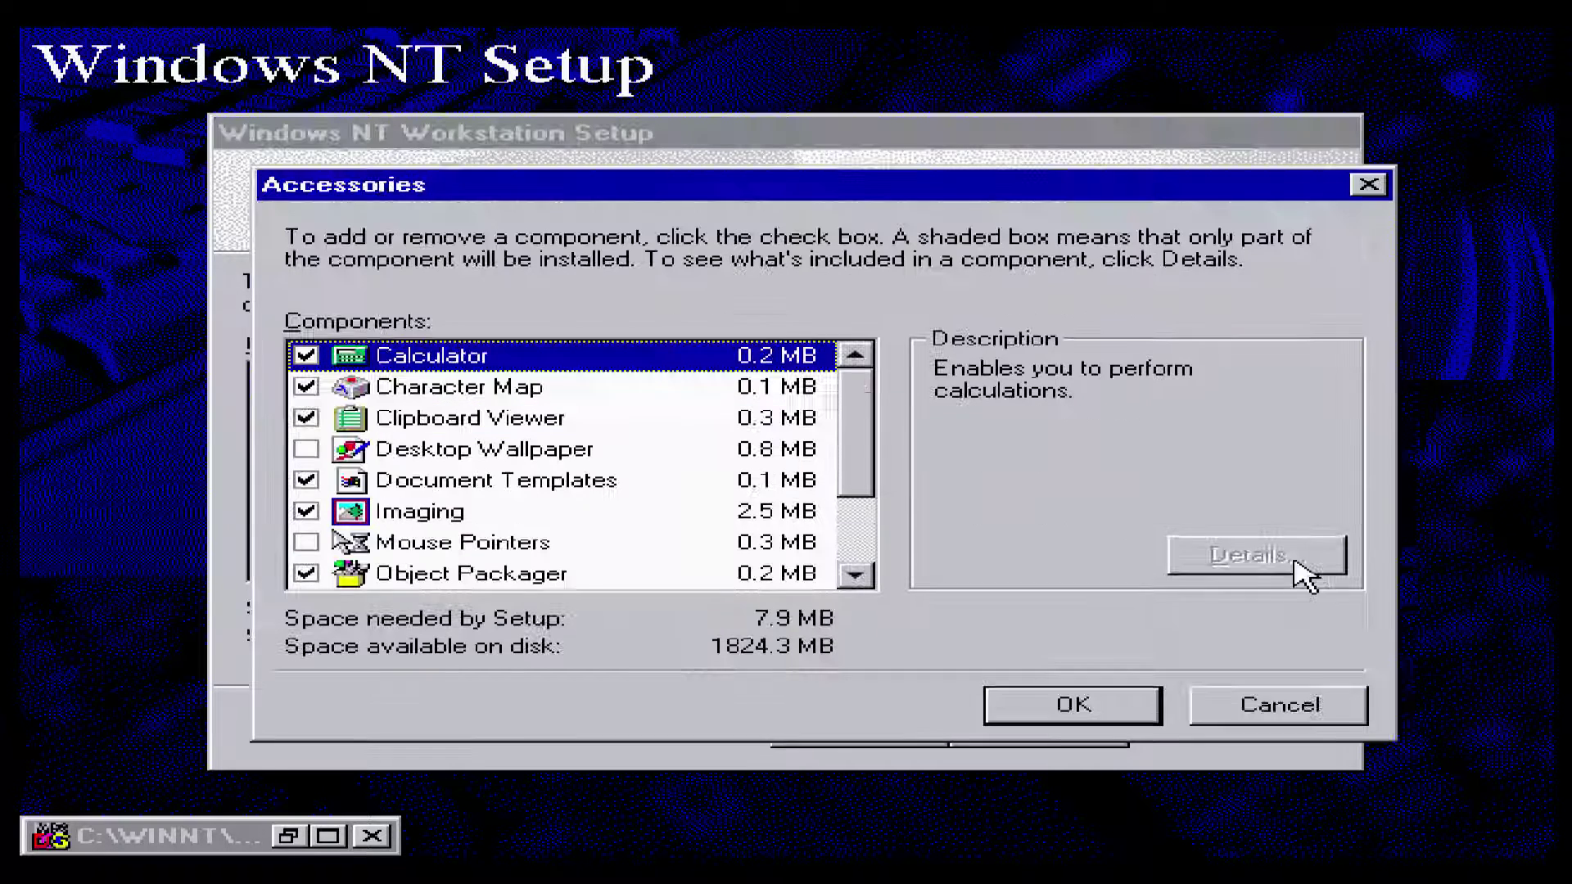
pyautogui.click(305, 450)
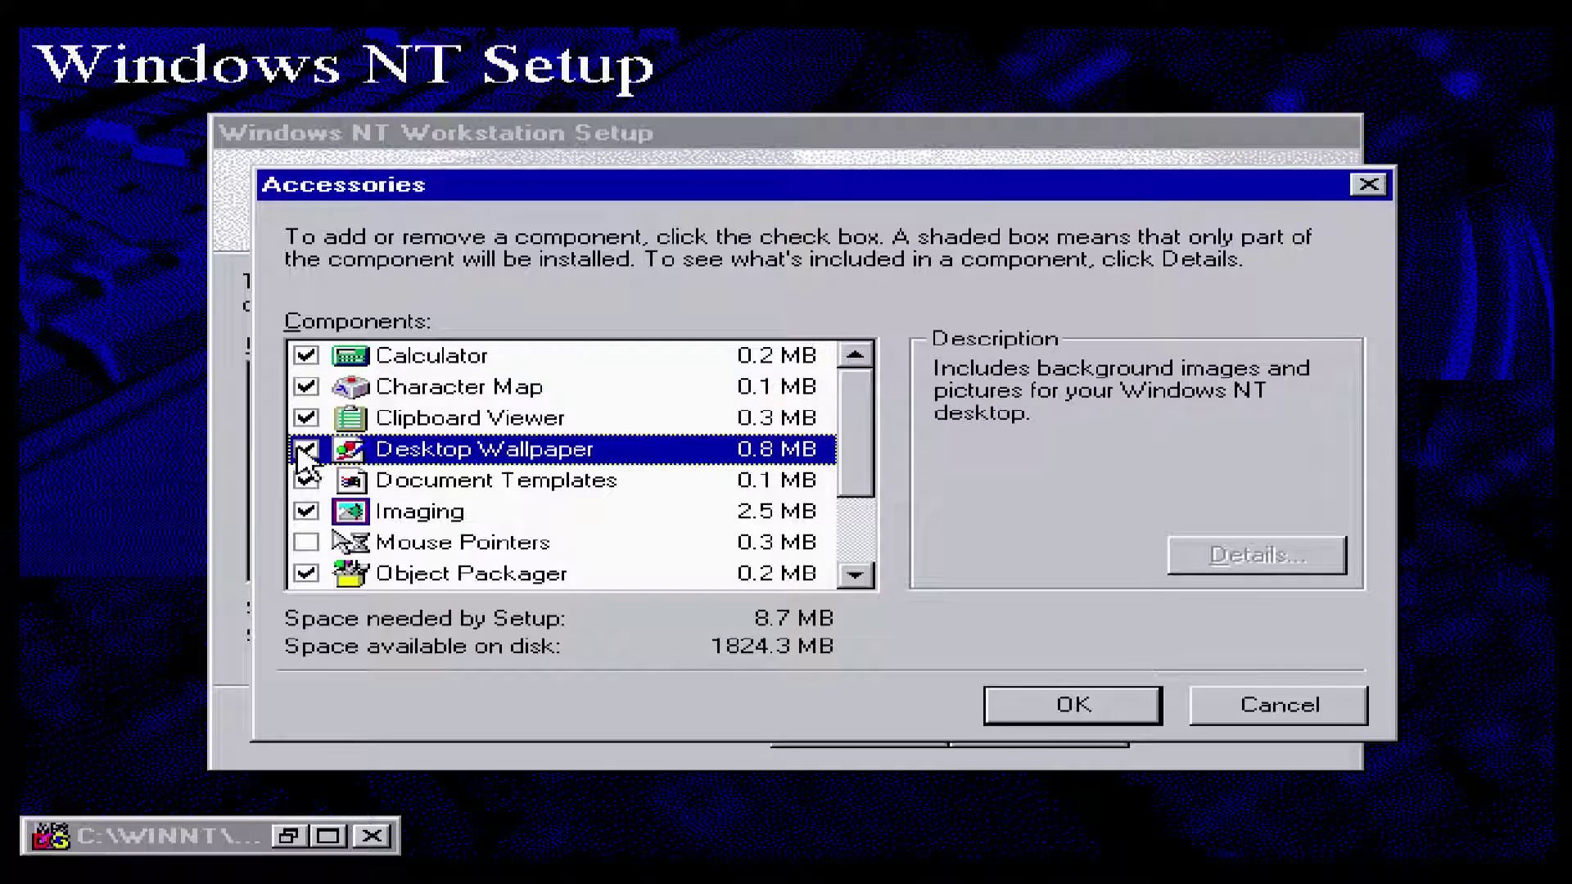
pyautogui.click(304, 542)
pyautogui.click(1072, 706)
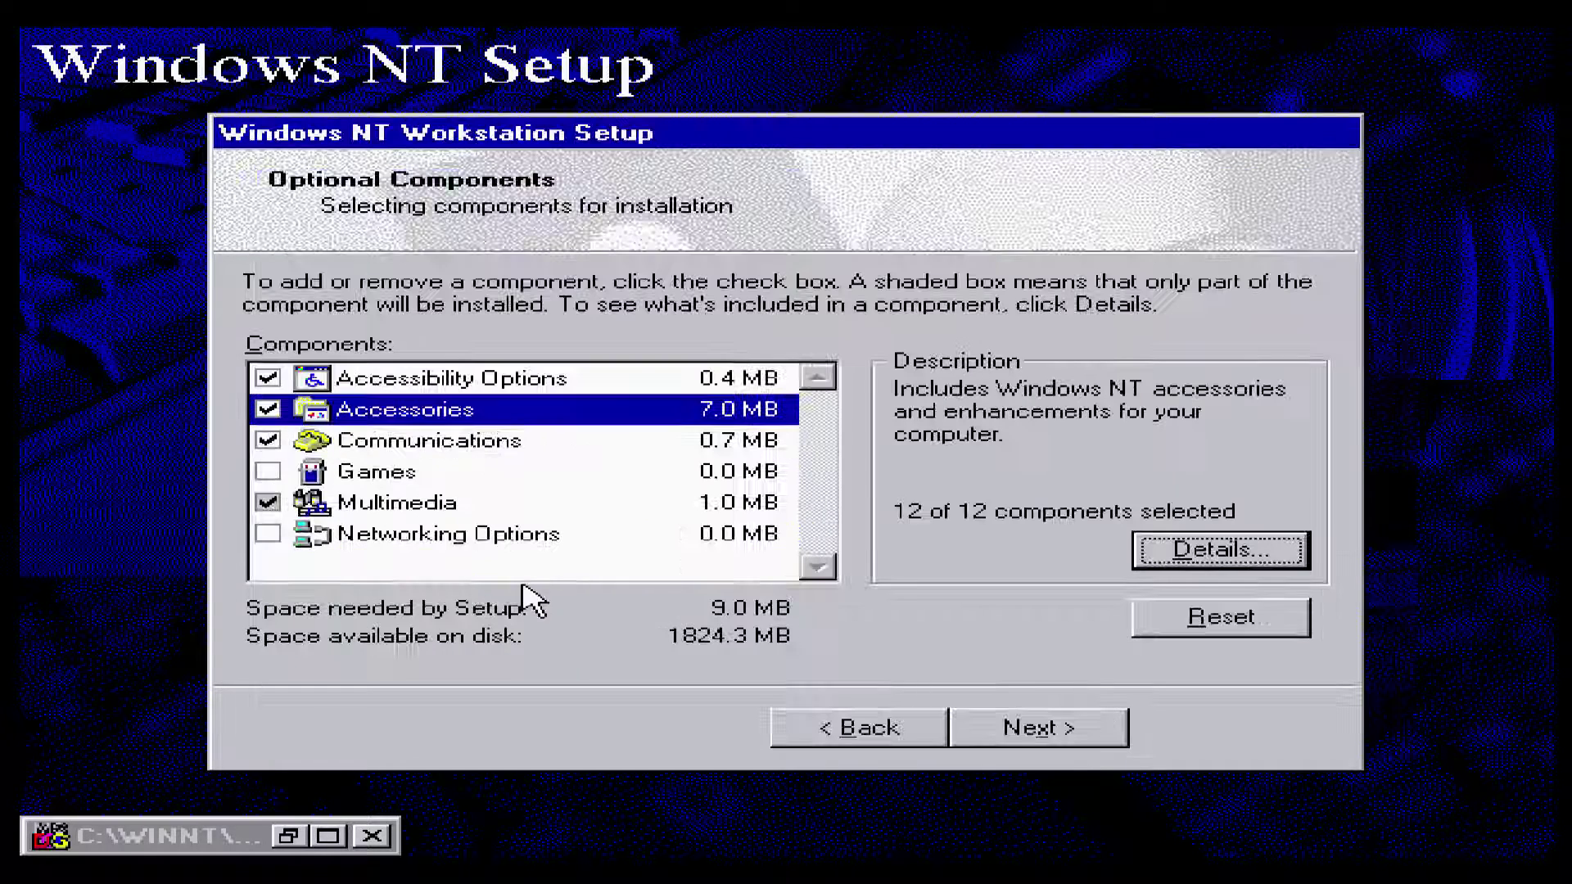
pyautogui.click(268, 472)
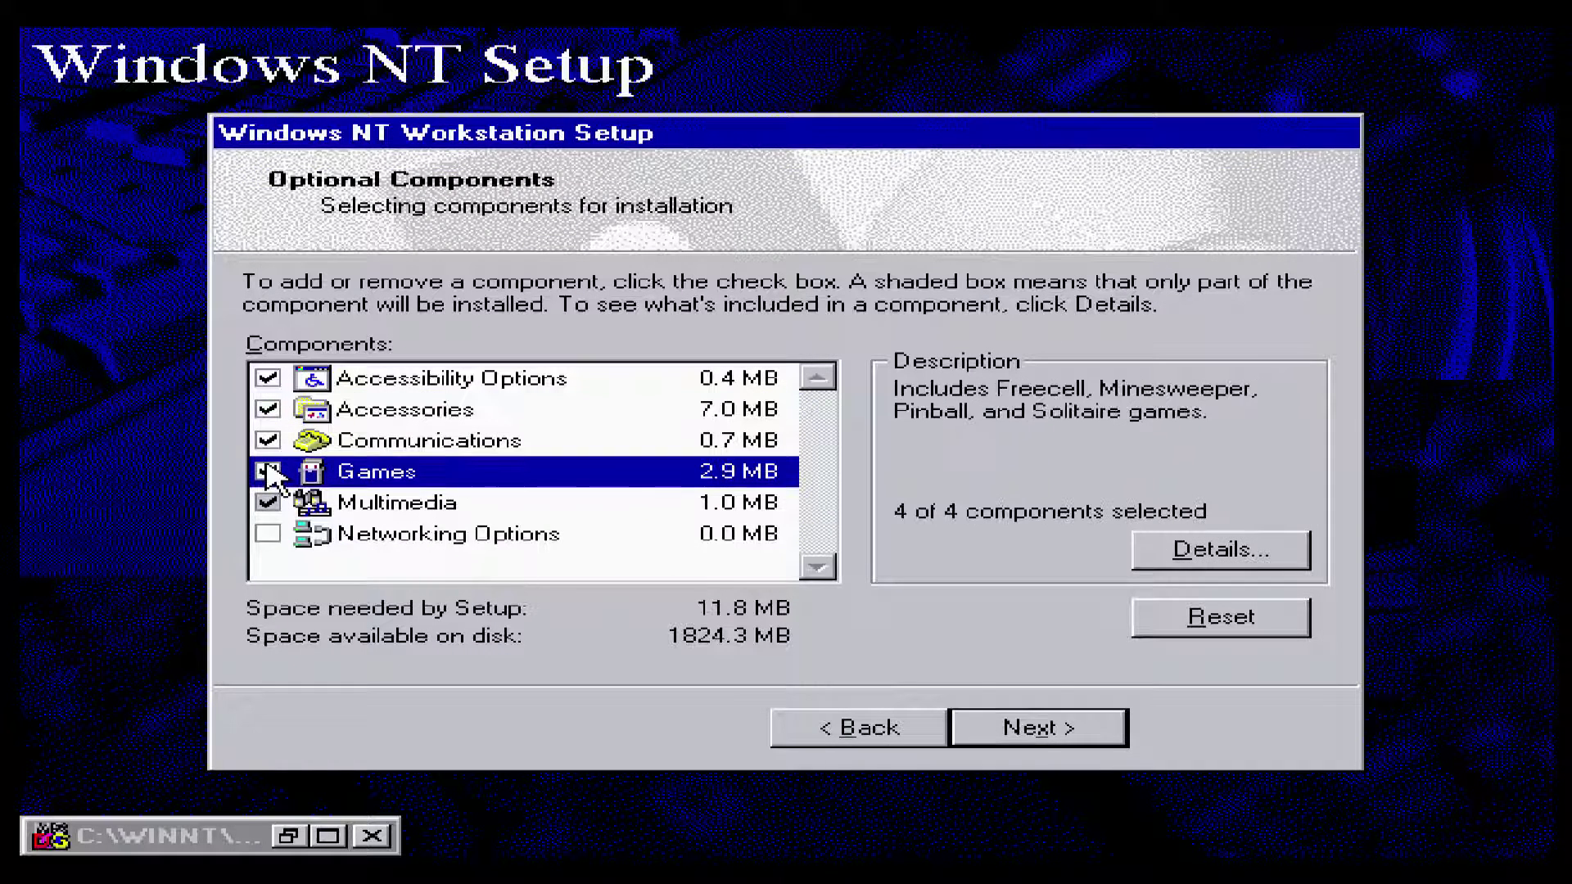
pyautogui.click(268, 534)
# Step: Add DVD Player and the Jungle, Musica, Robotz and Utopia sound schemes under Multimedia
pyautogui.click(346, 514)
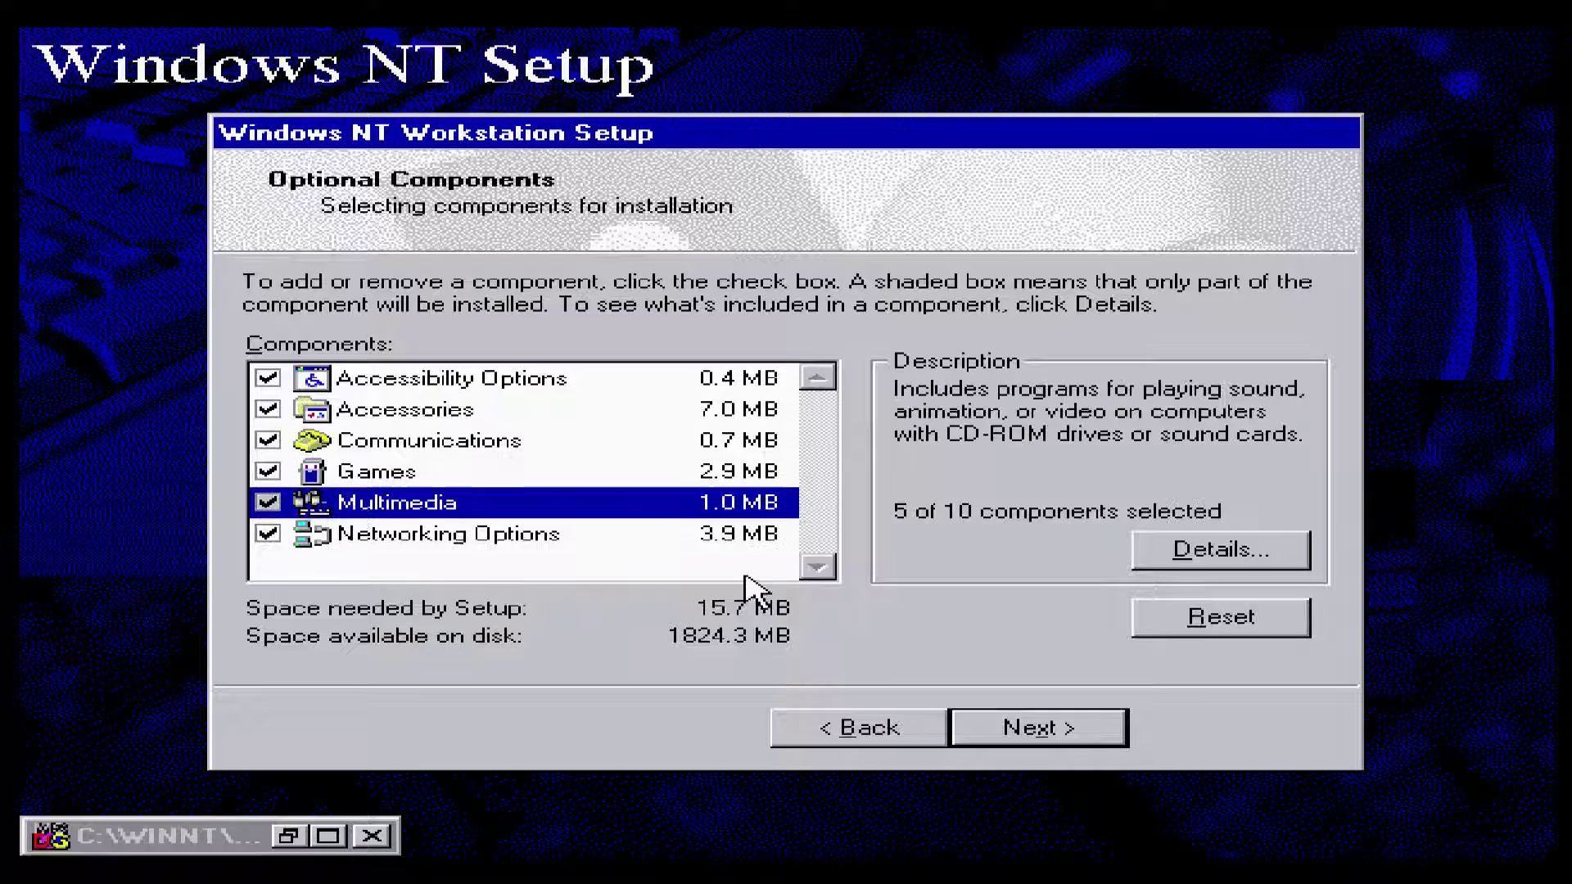
pyautogui.click(1220, 549)
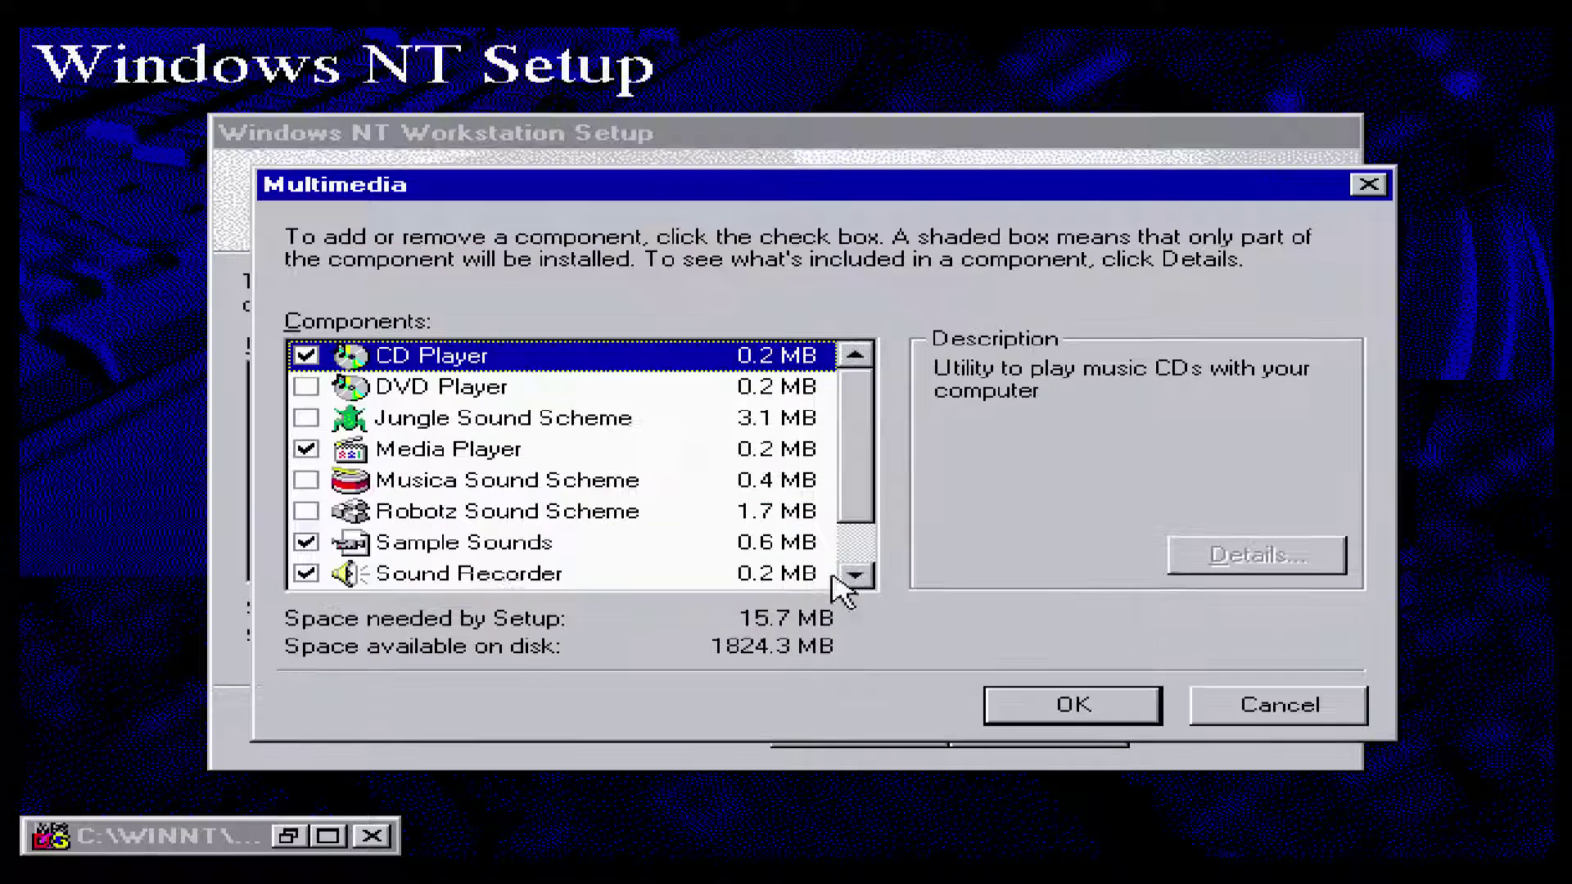
pyautogui.click(304, 388)
pyautogui.click(305, 418)
pyautogui.click(305, 481)
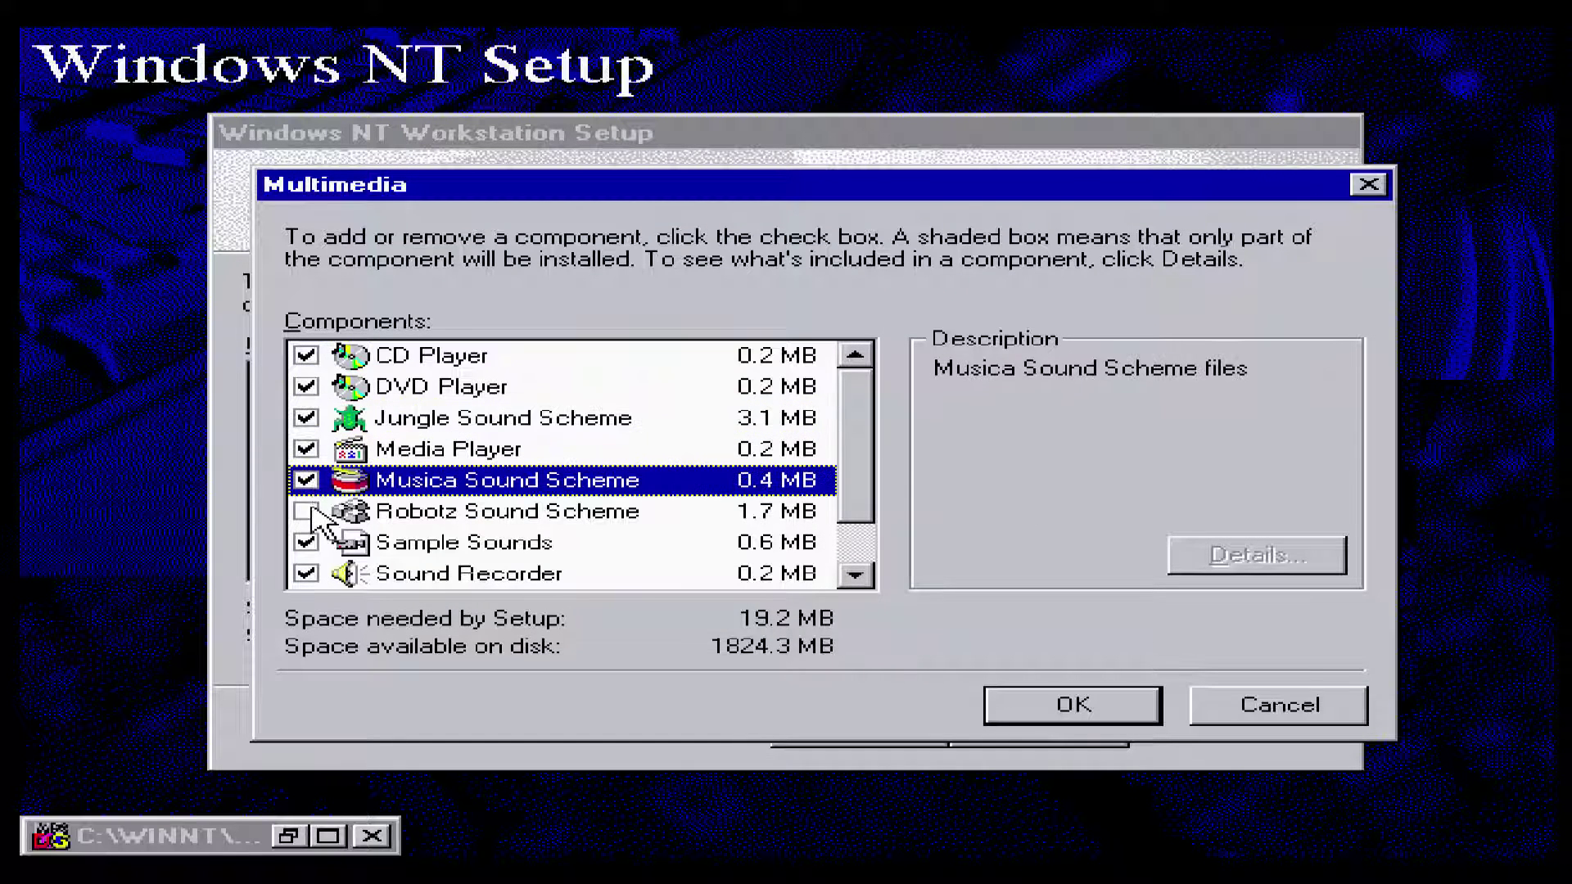
pyautogui.click(305, 511)
pyautogui.click(856, 574)
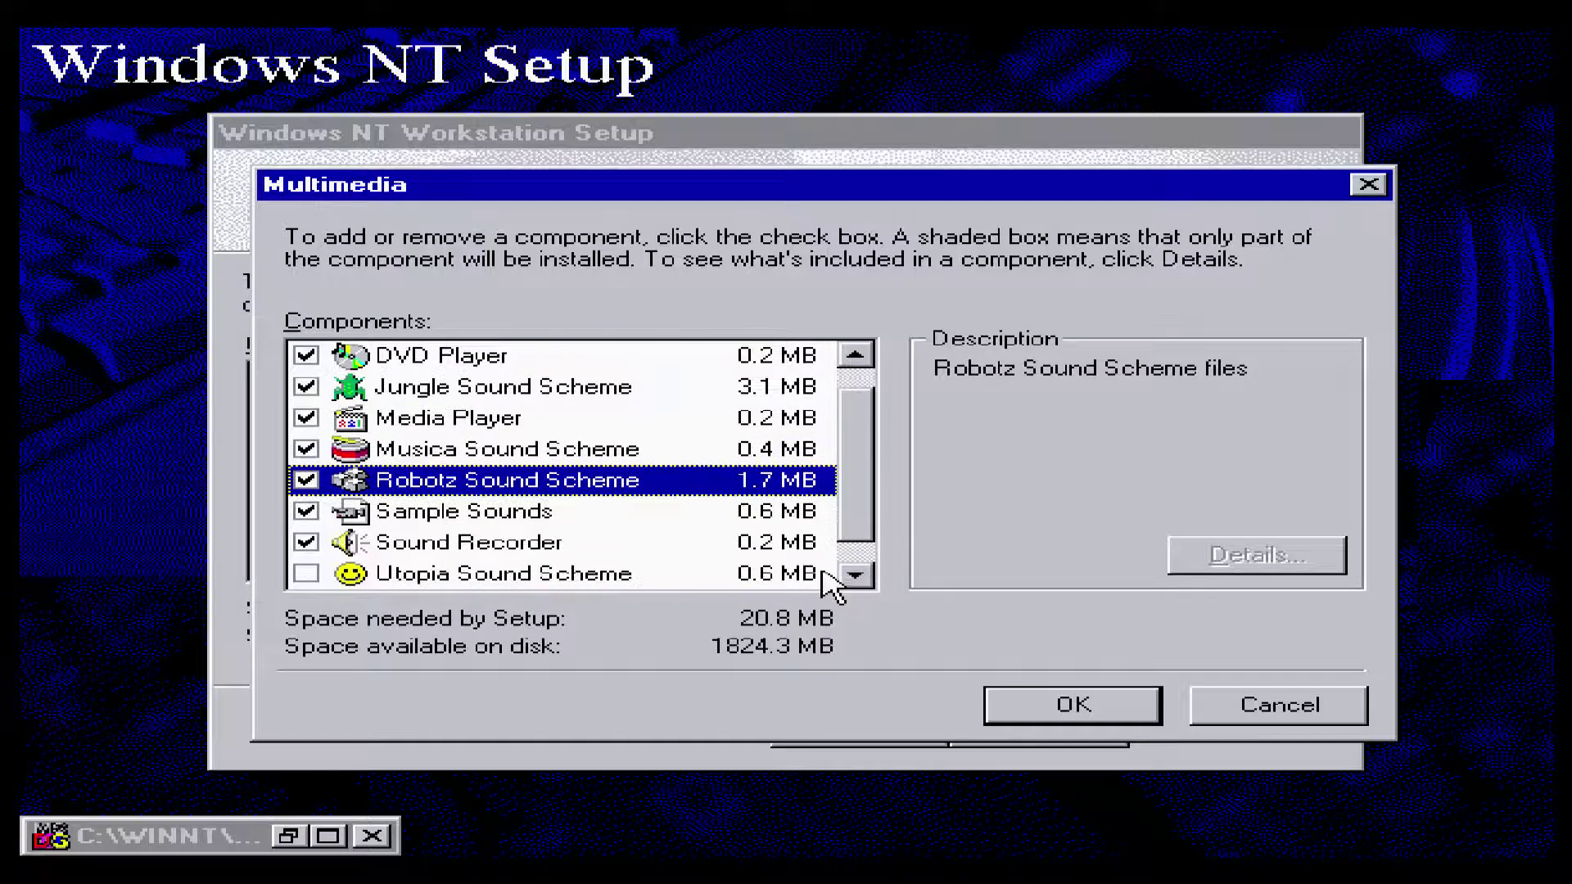
pyautogui.click(855, 574)
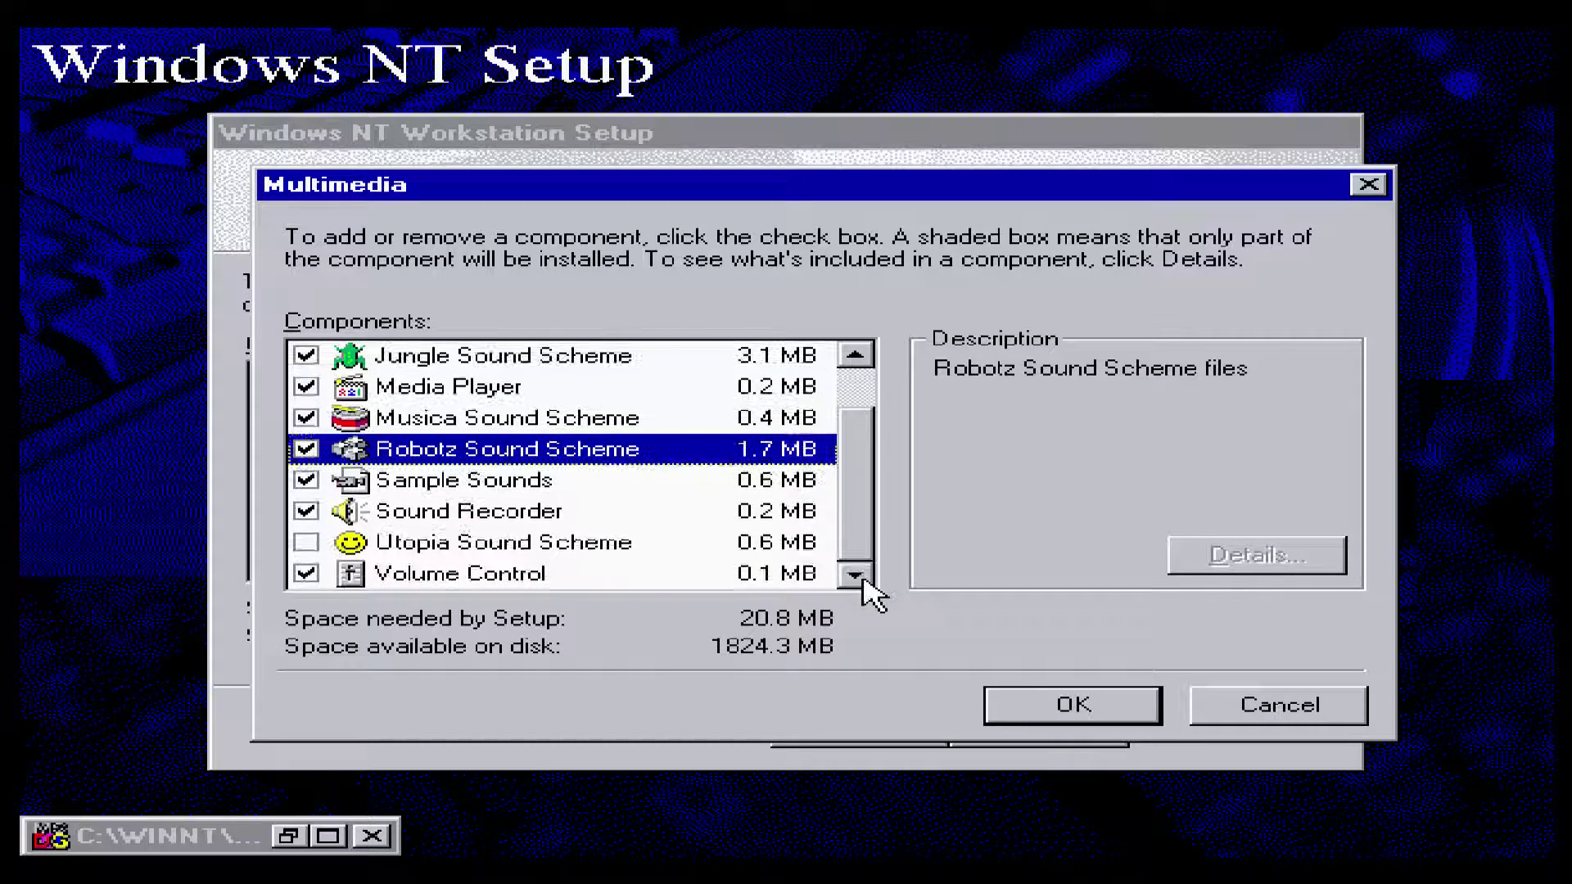
pyautogui.click(306, 543)
pyautogui.click(1073, 705)
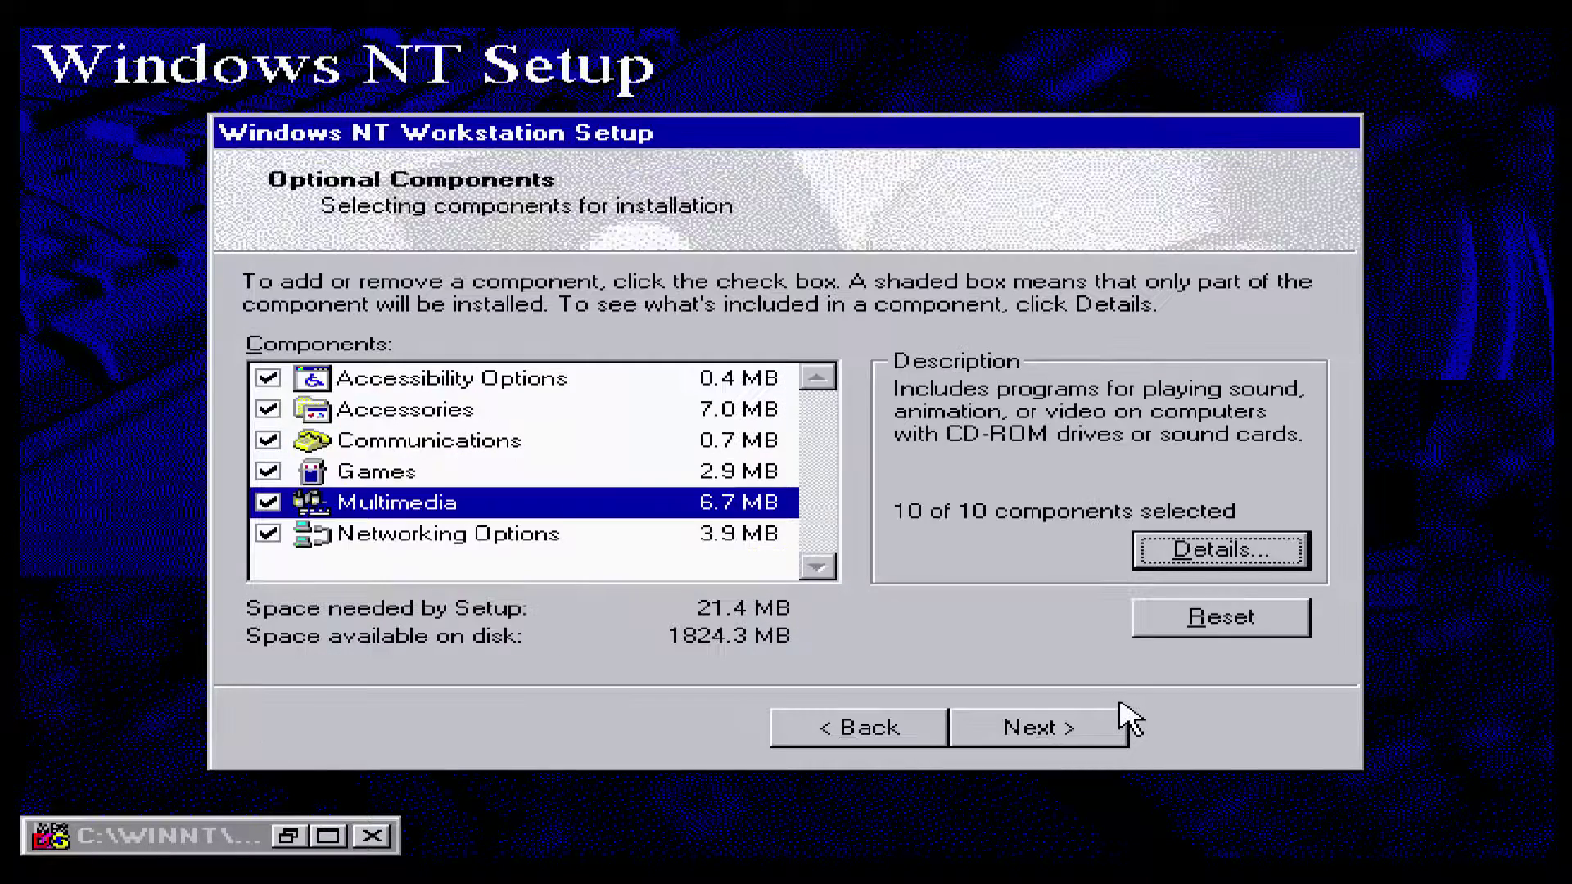
# Step: Leave the components page and start the Windows NT Networking stage
pyautogui.click(1057, 727)
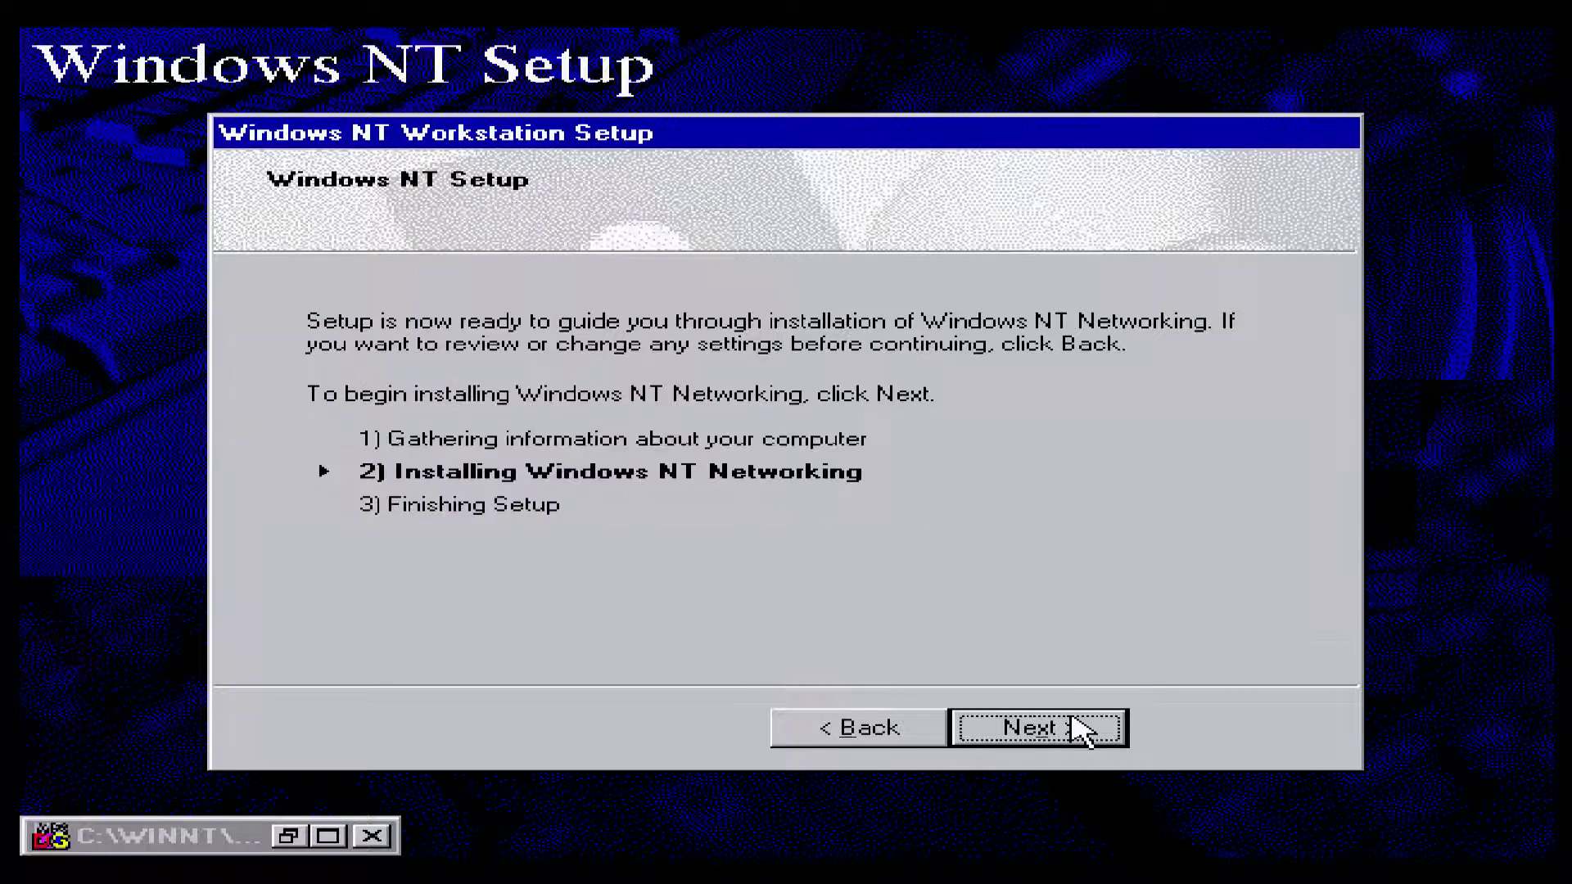
pyautogui.click(1063, 730)
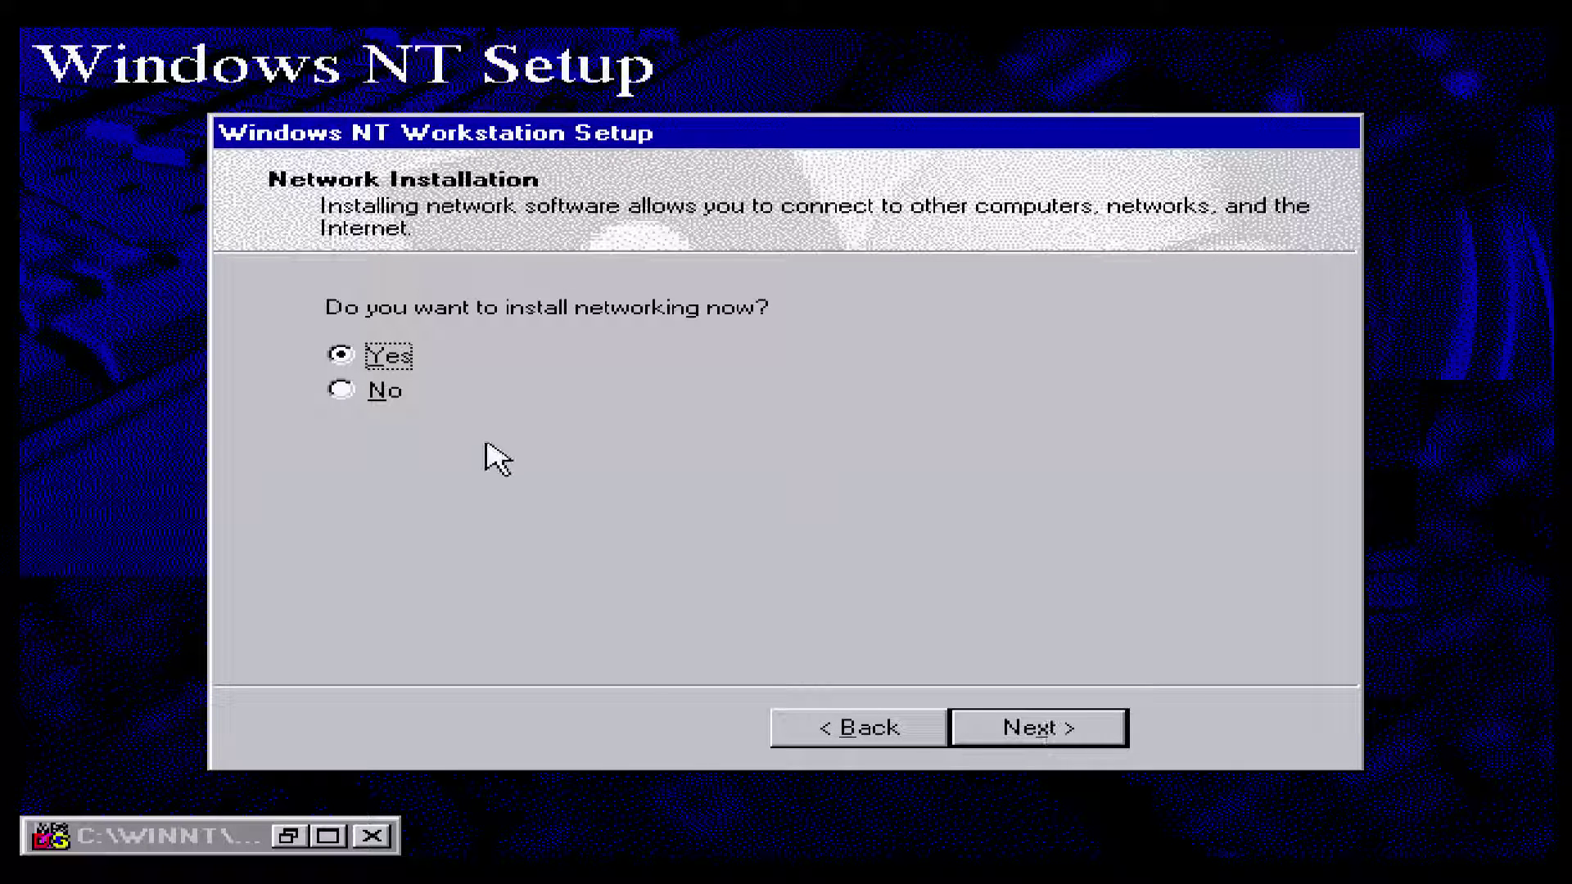
# Step: Decline installing networking now and finish setup so it configures the computer
pyautogui.click(375, 390)
pyautogui.click(1082, 728)
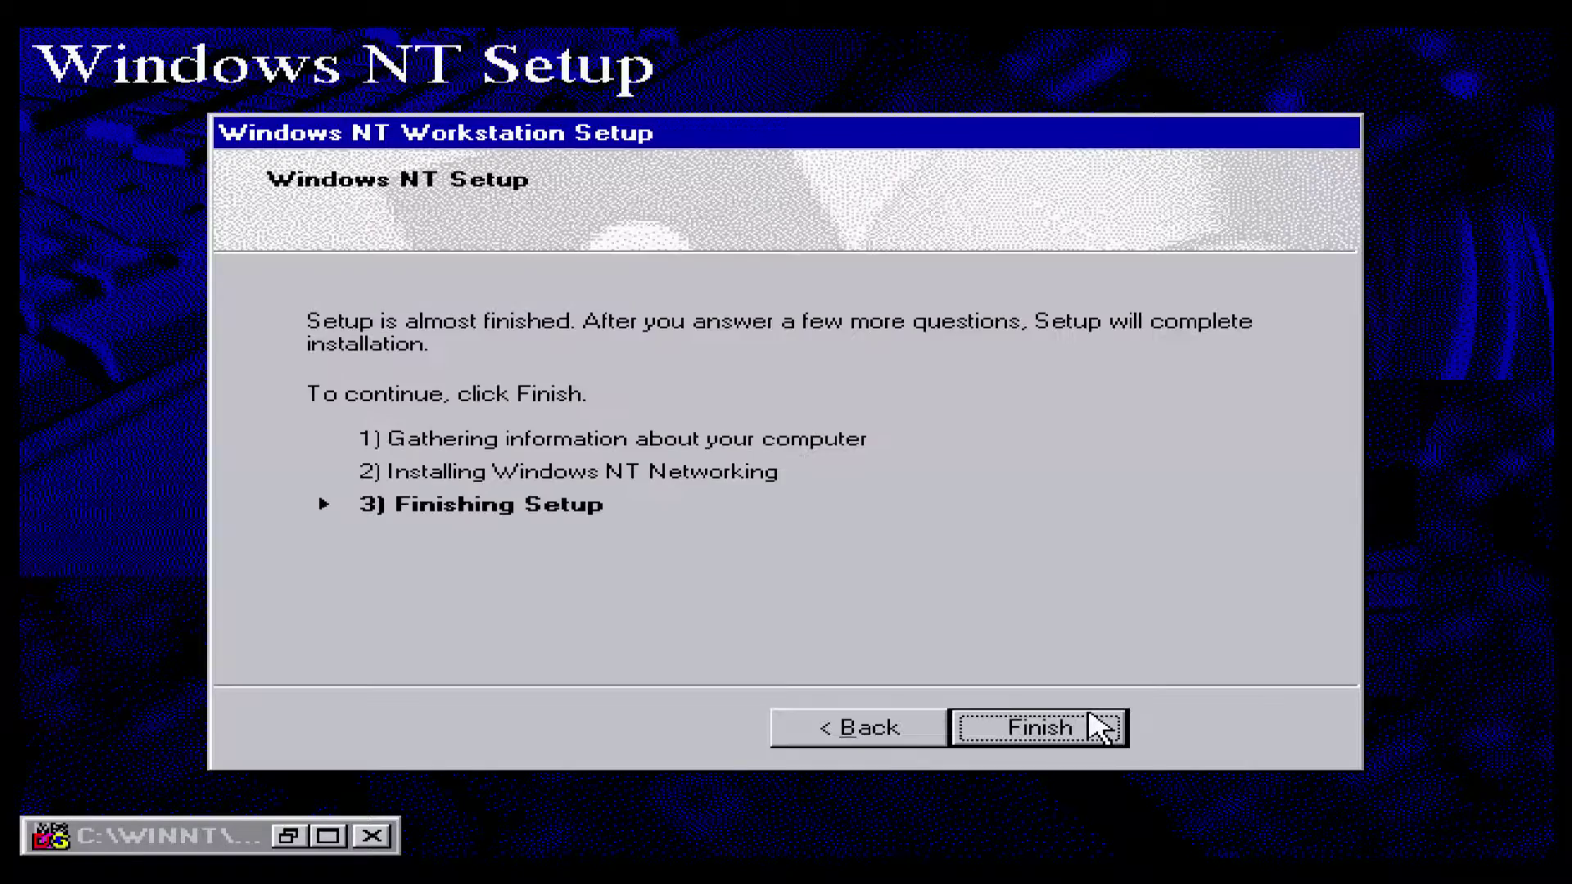
pyautogui.click(1098, 727)
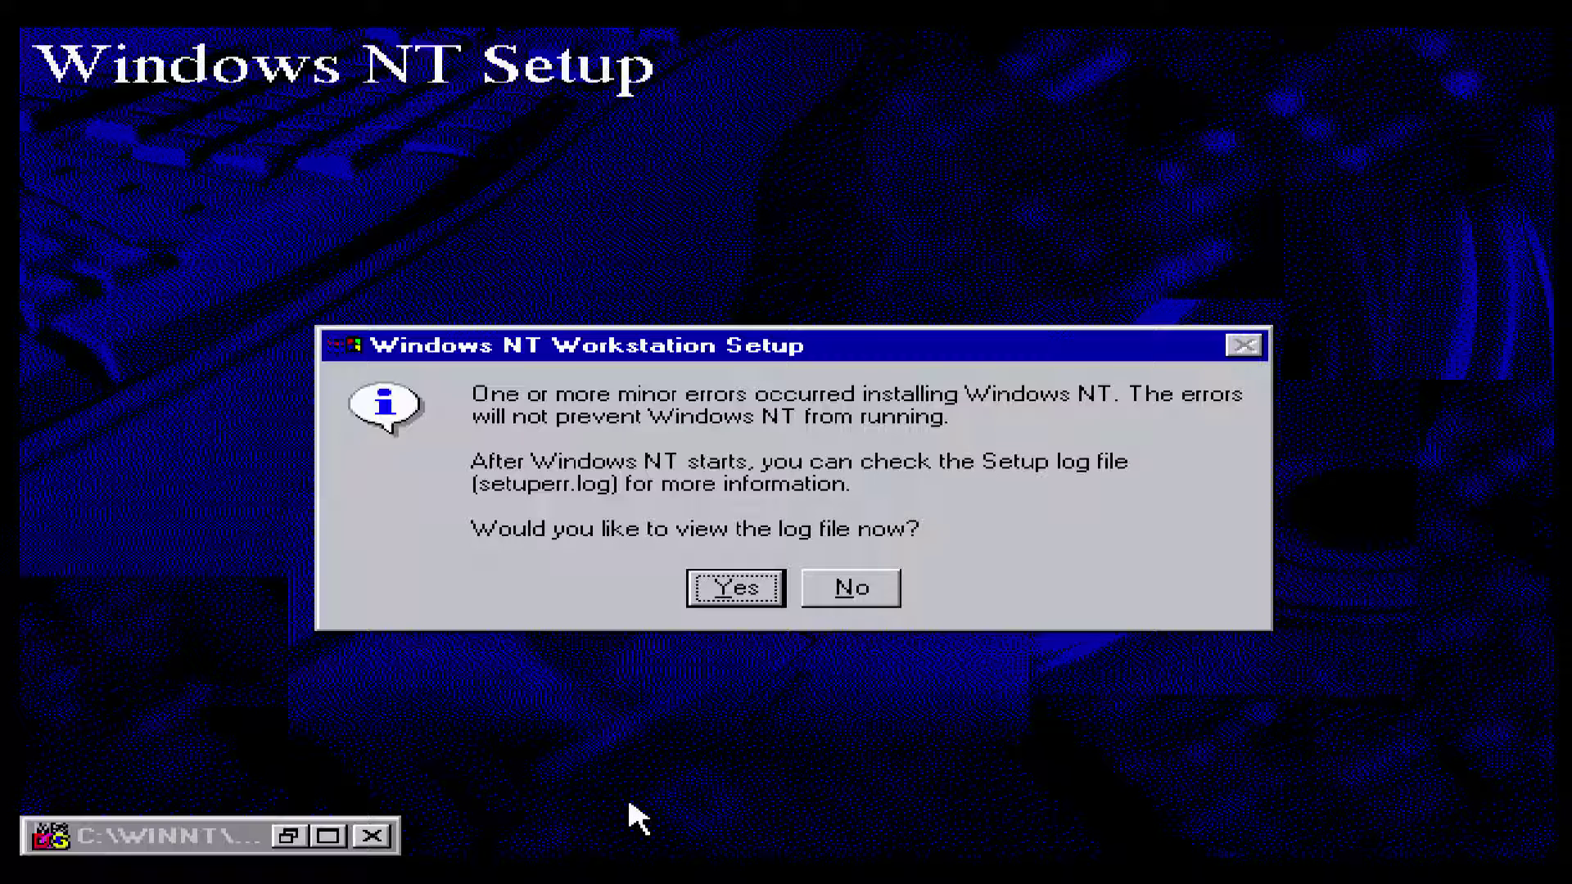
# Step: Skip viewing setuperr.log and restart into the newly installed system
pyautogui.click(836, 594)
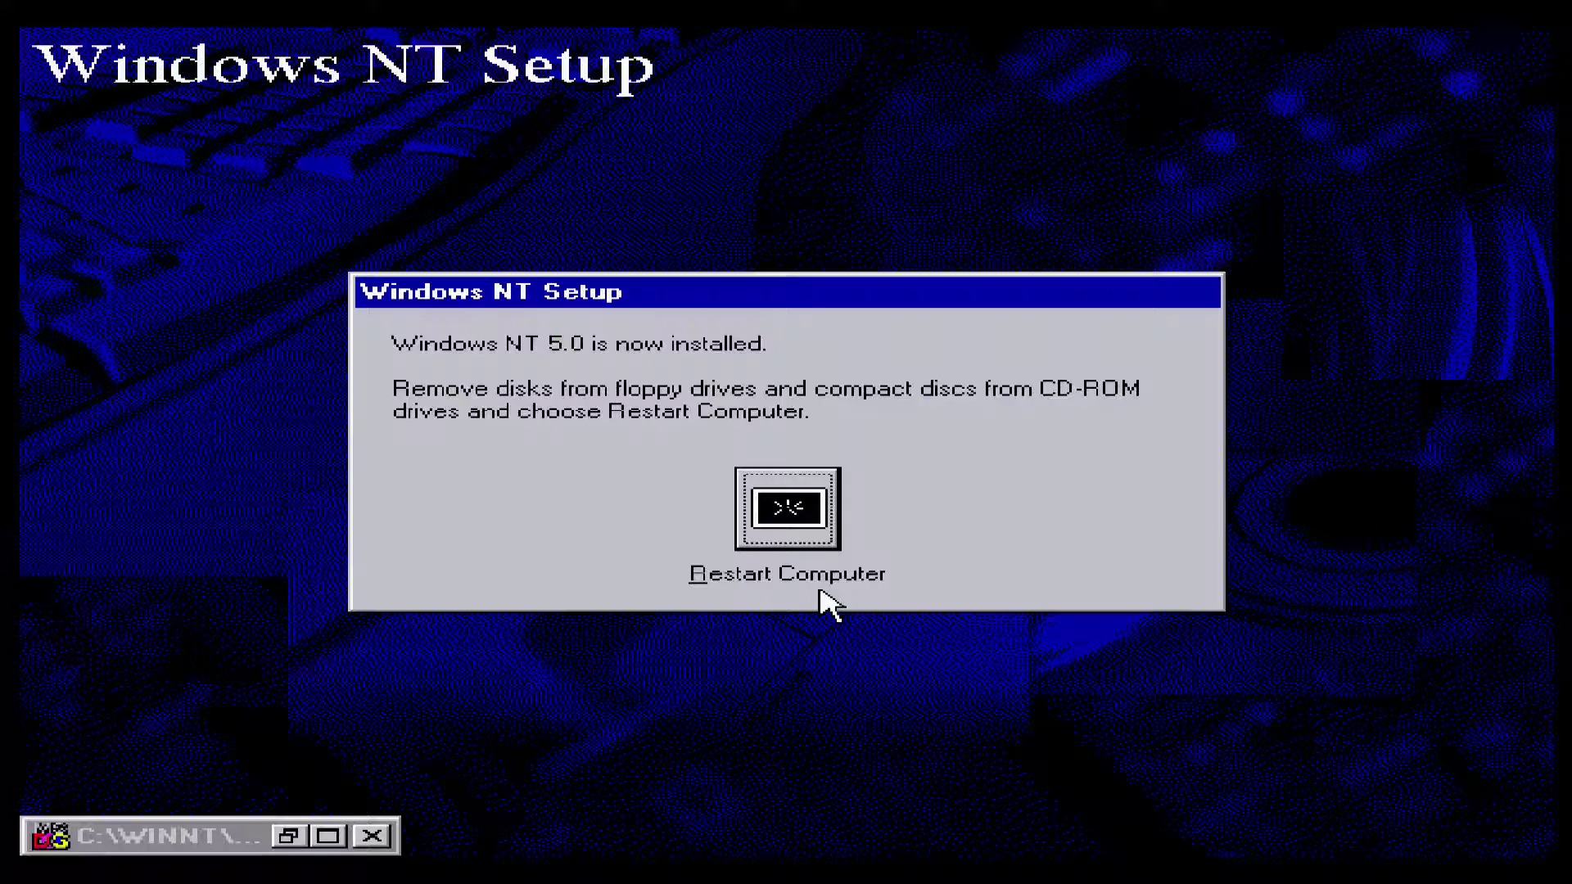
pyautogui.click(788, 510)
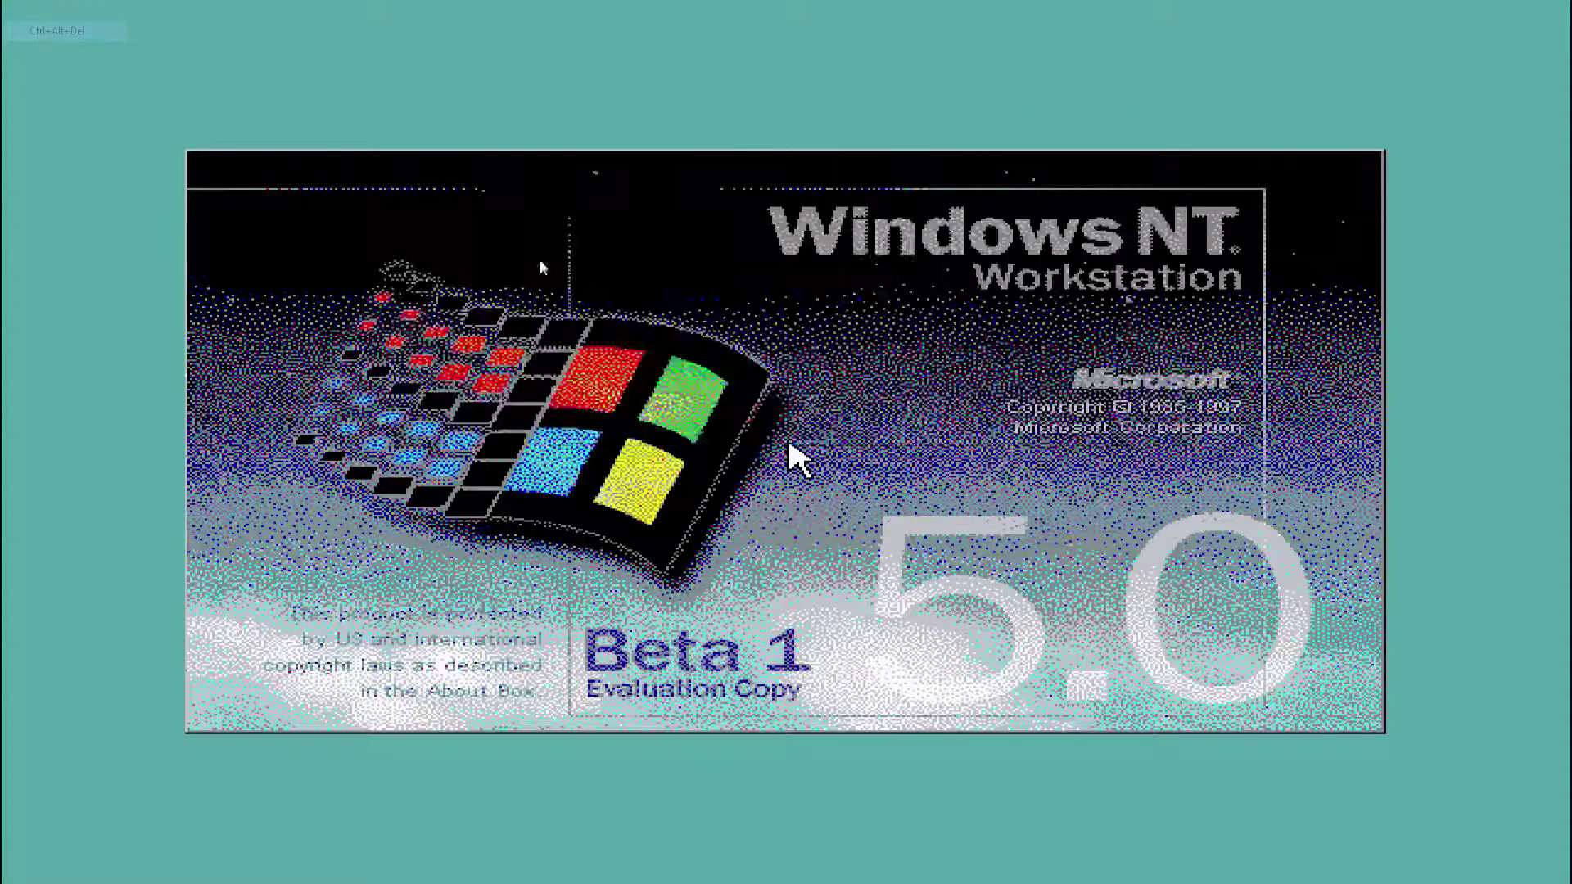
# Step: Dismiss the logon notice and resolution warning, cancel Display Properties, and show the Start menu
pyautogui.click(467, 521)
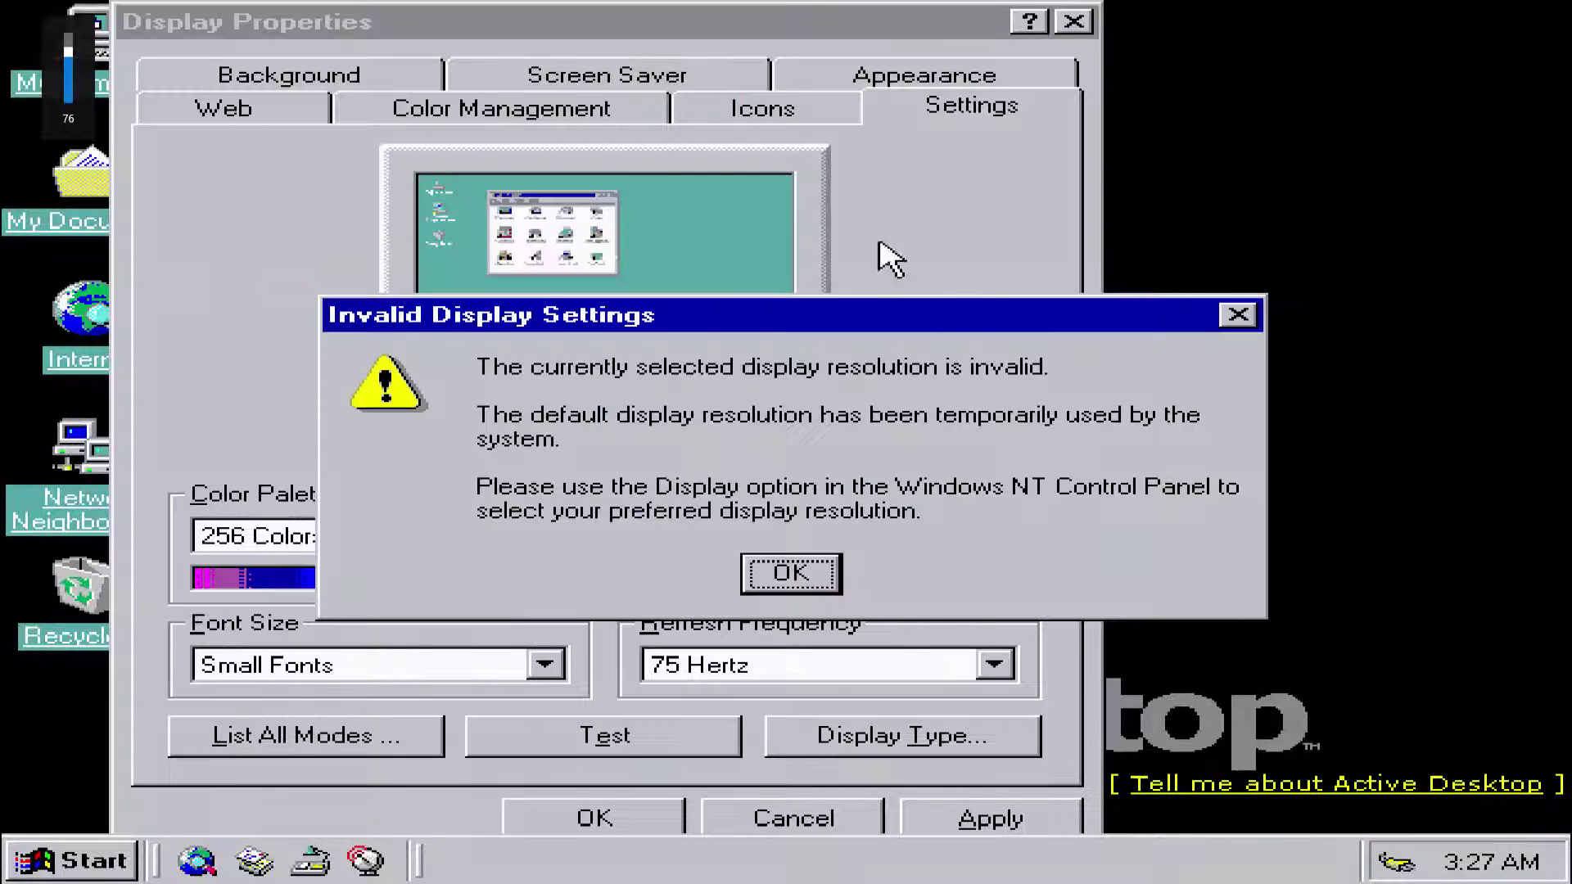
pyautogui.click(805, 575)
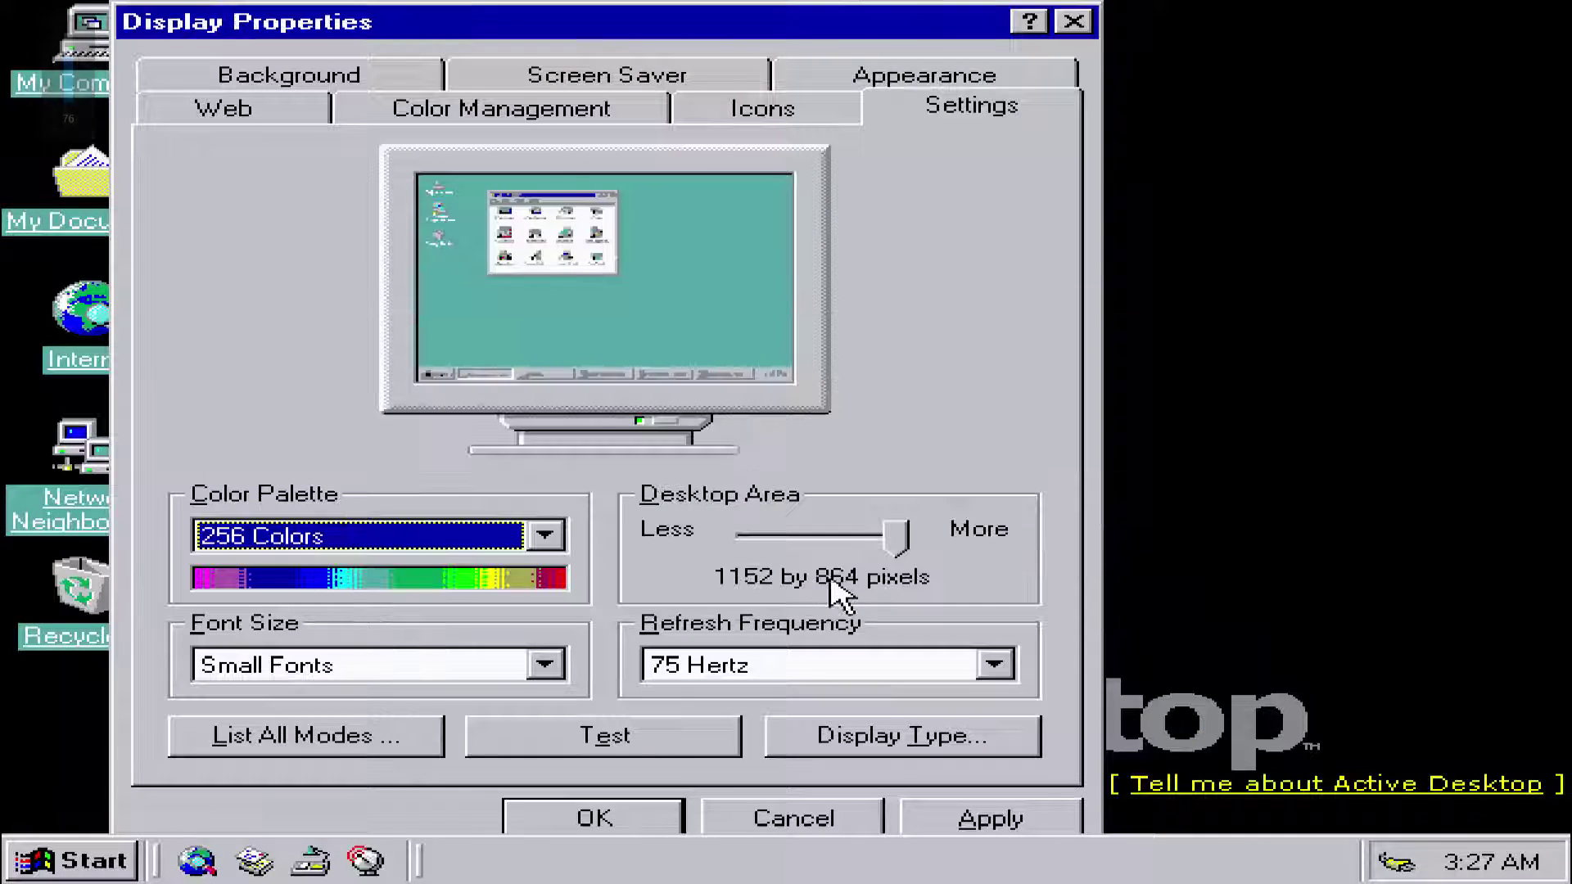
pyautogui.click(793, 819)
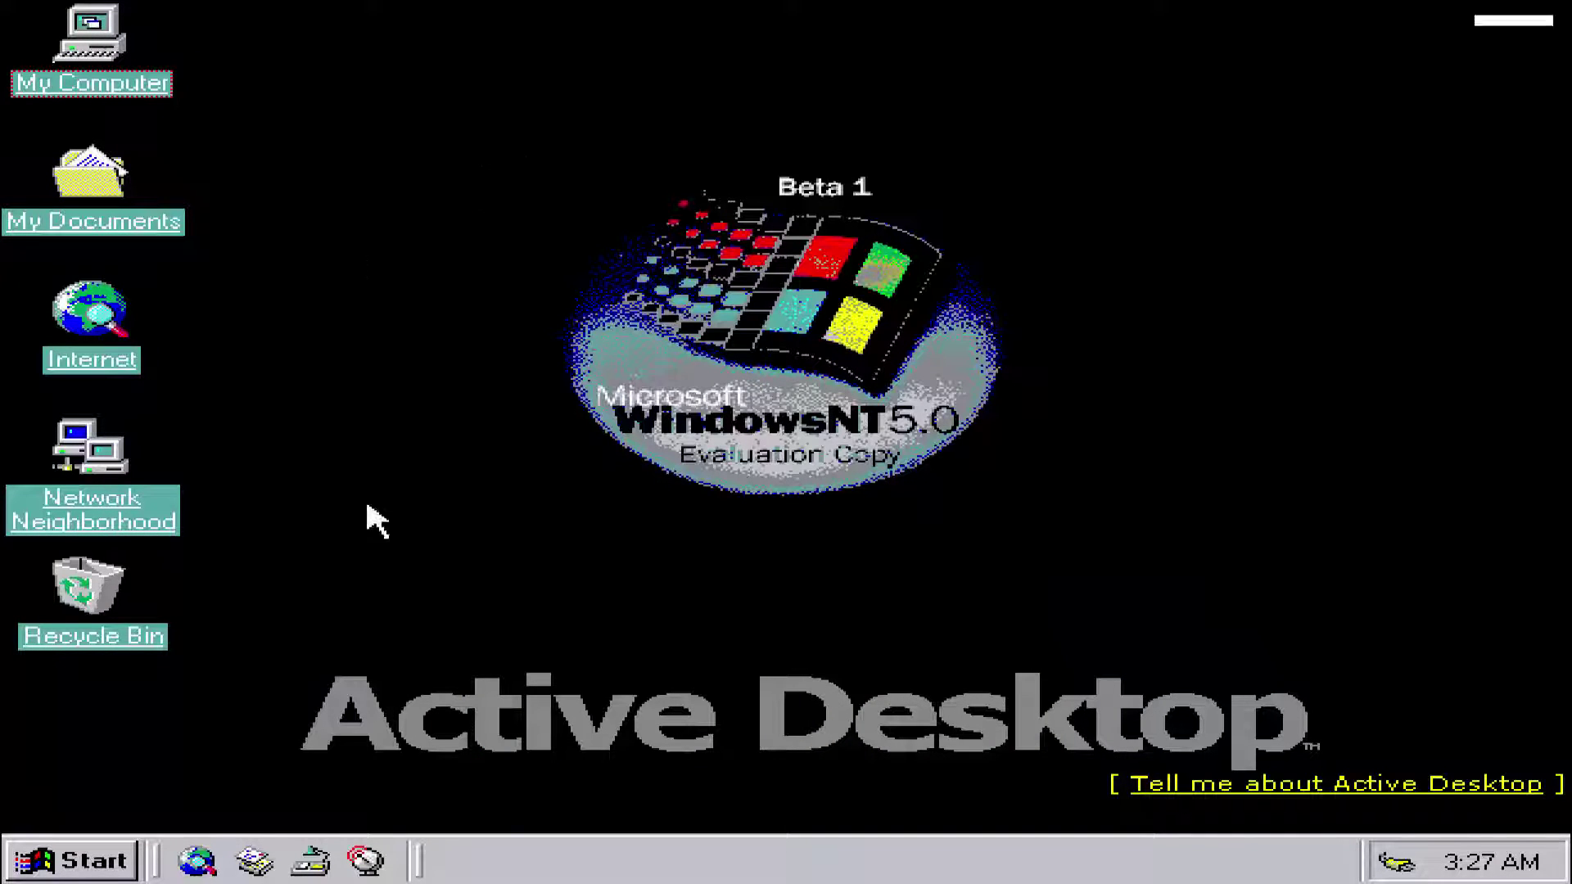
pyautogui.click(98, 862)
pyautogui.moveTo(227, 317)
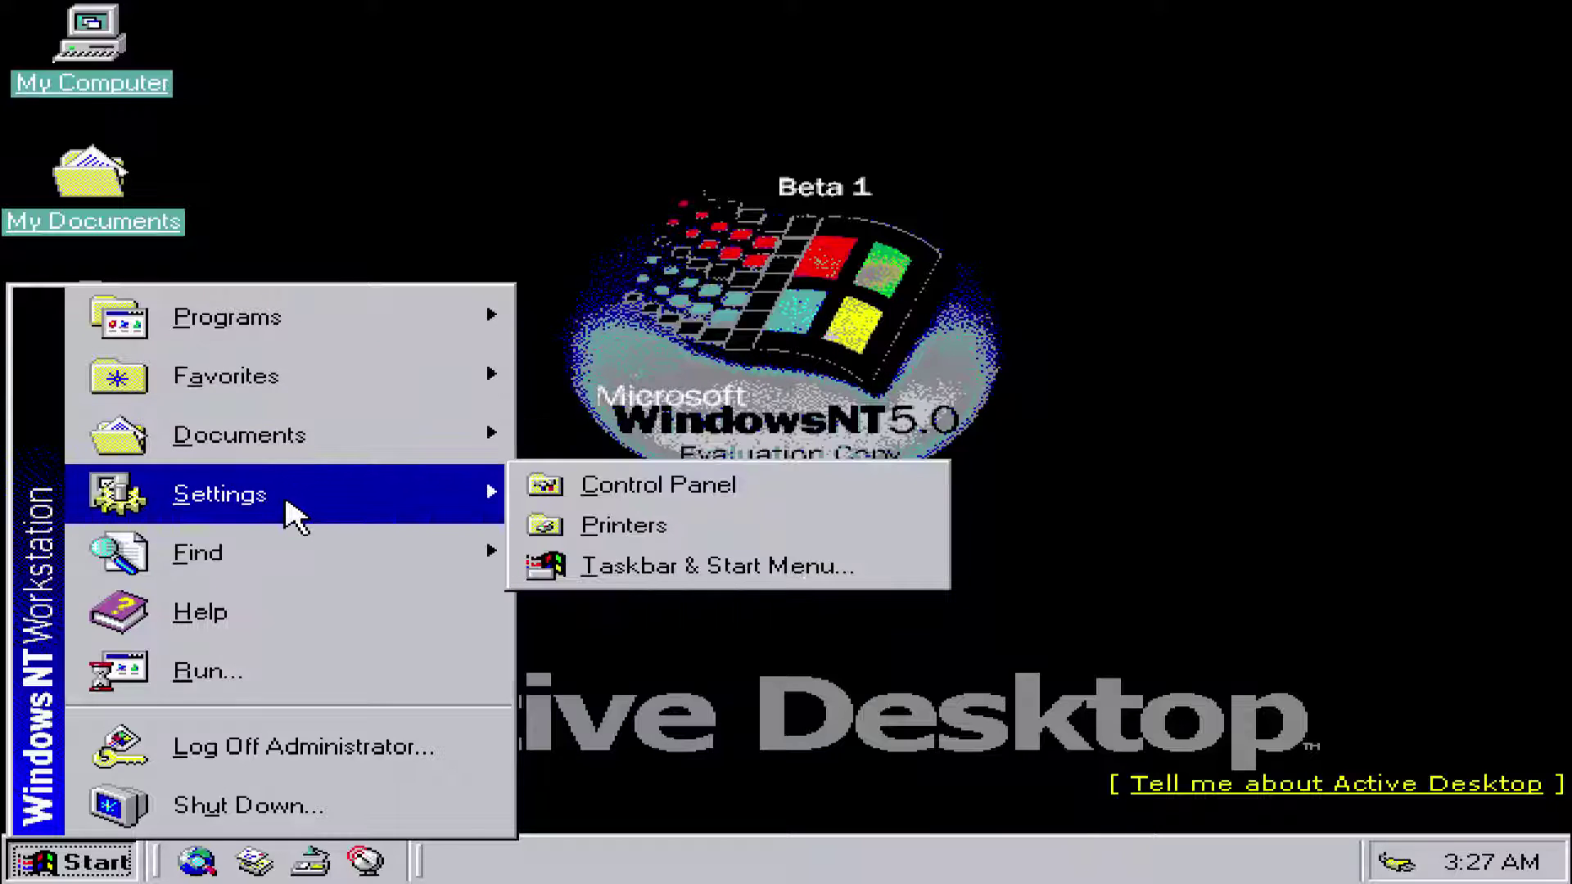
# Step: Dismiss the Start menu by selecting an empty spot on the desktop
pyautogui.click(1136, 516)
# Step: Start the Internet Connection Wizard using an existing account over the local area network
pyautogui.click(1338, 793)
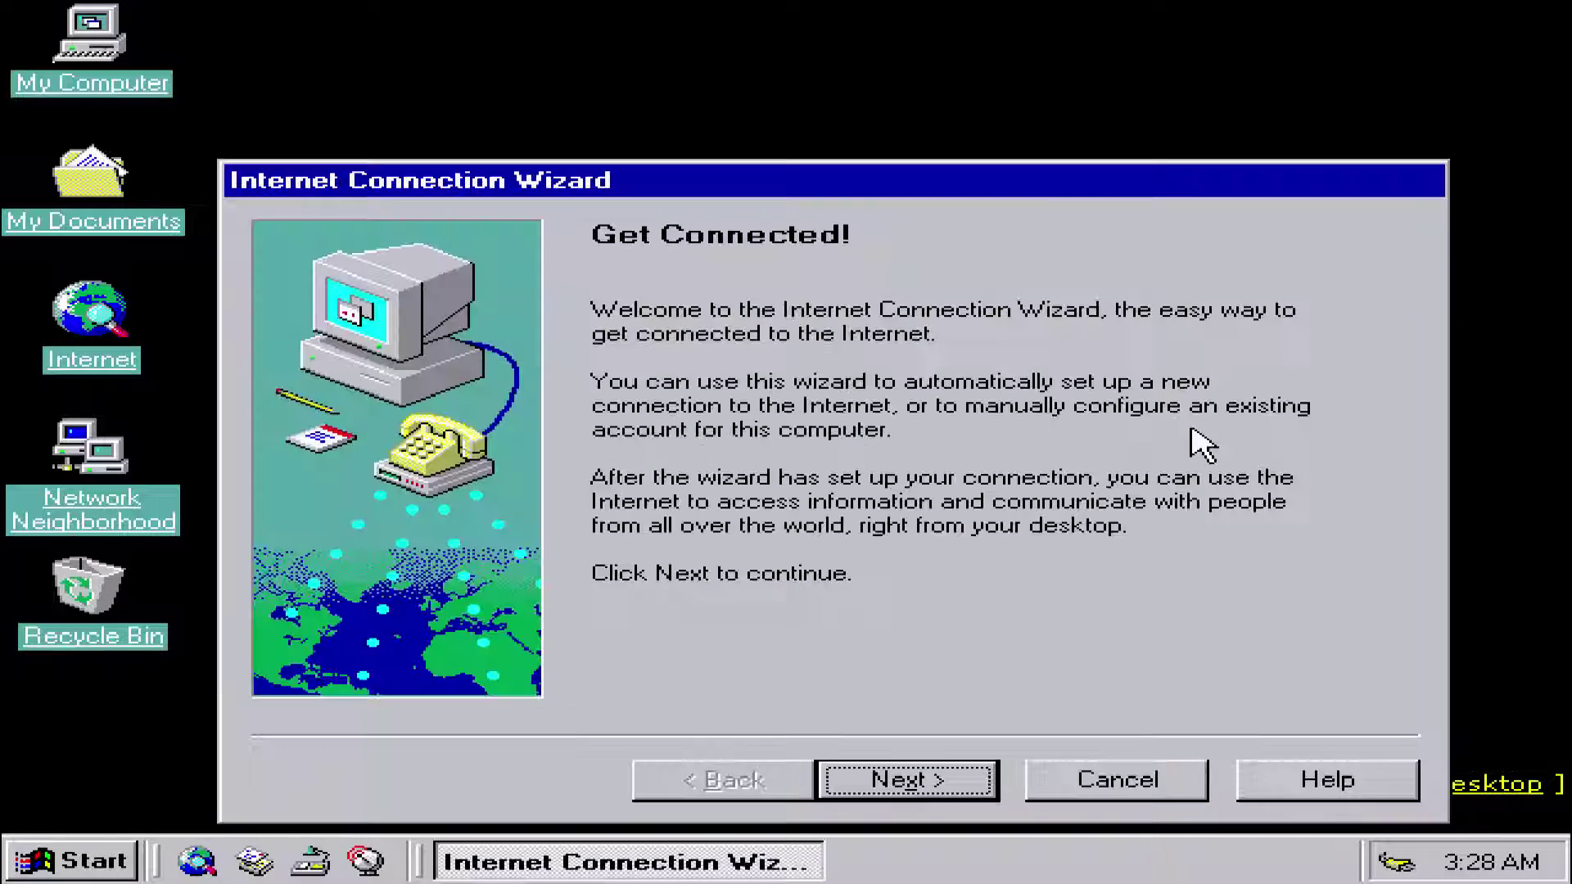
pyautogui.click(869, 781)
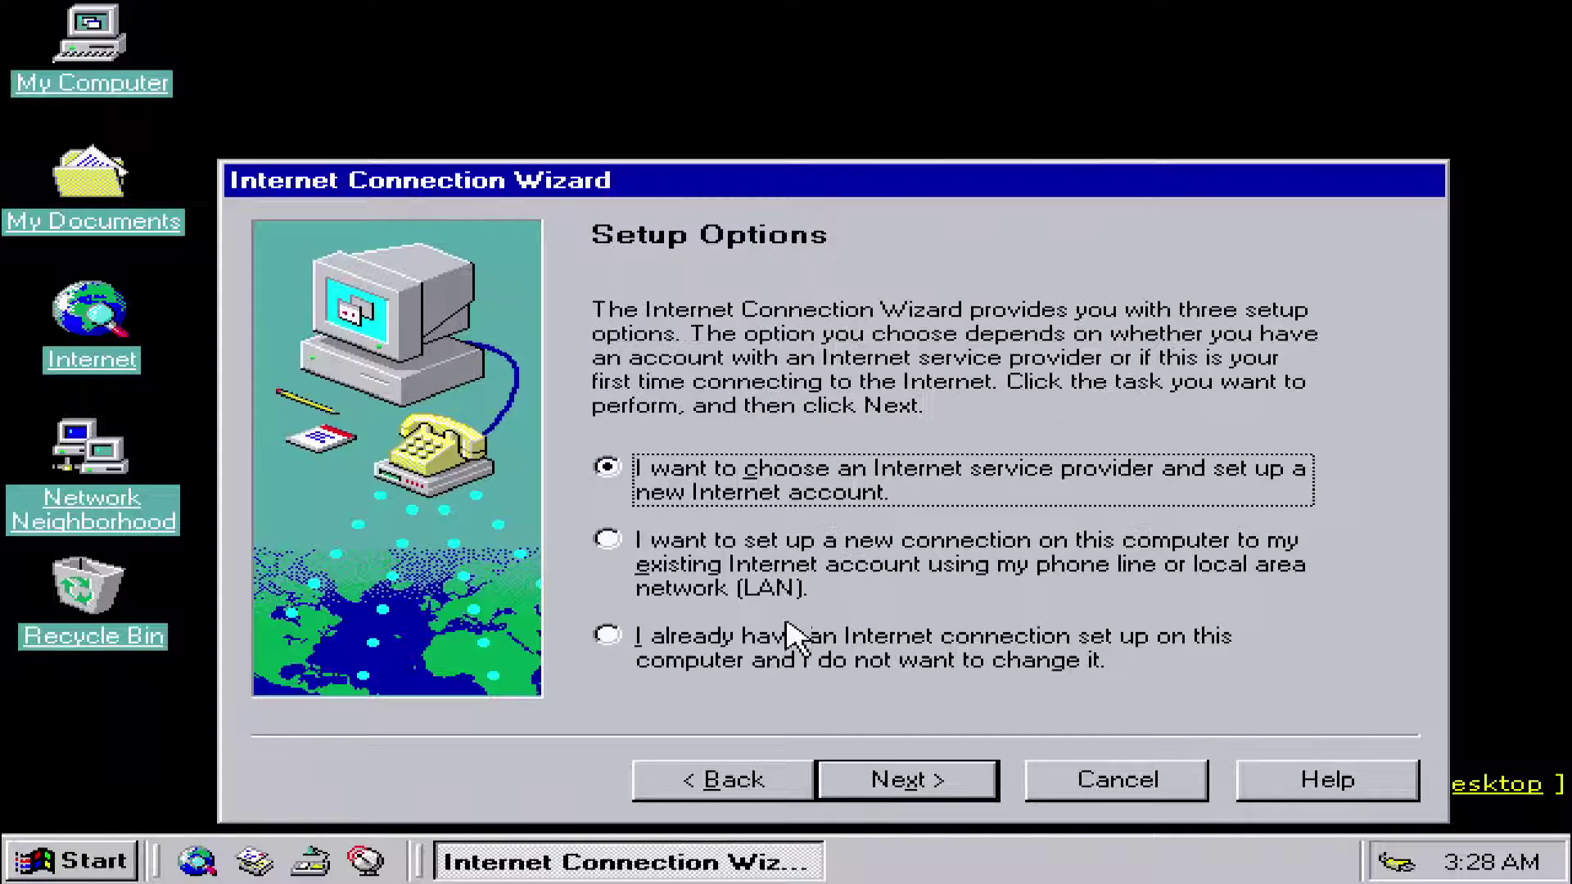
pyautogui.click(607, 541)
pyautogui.click(907, 782)
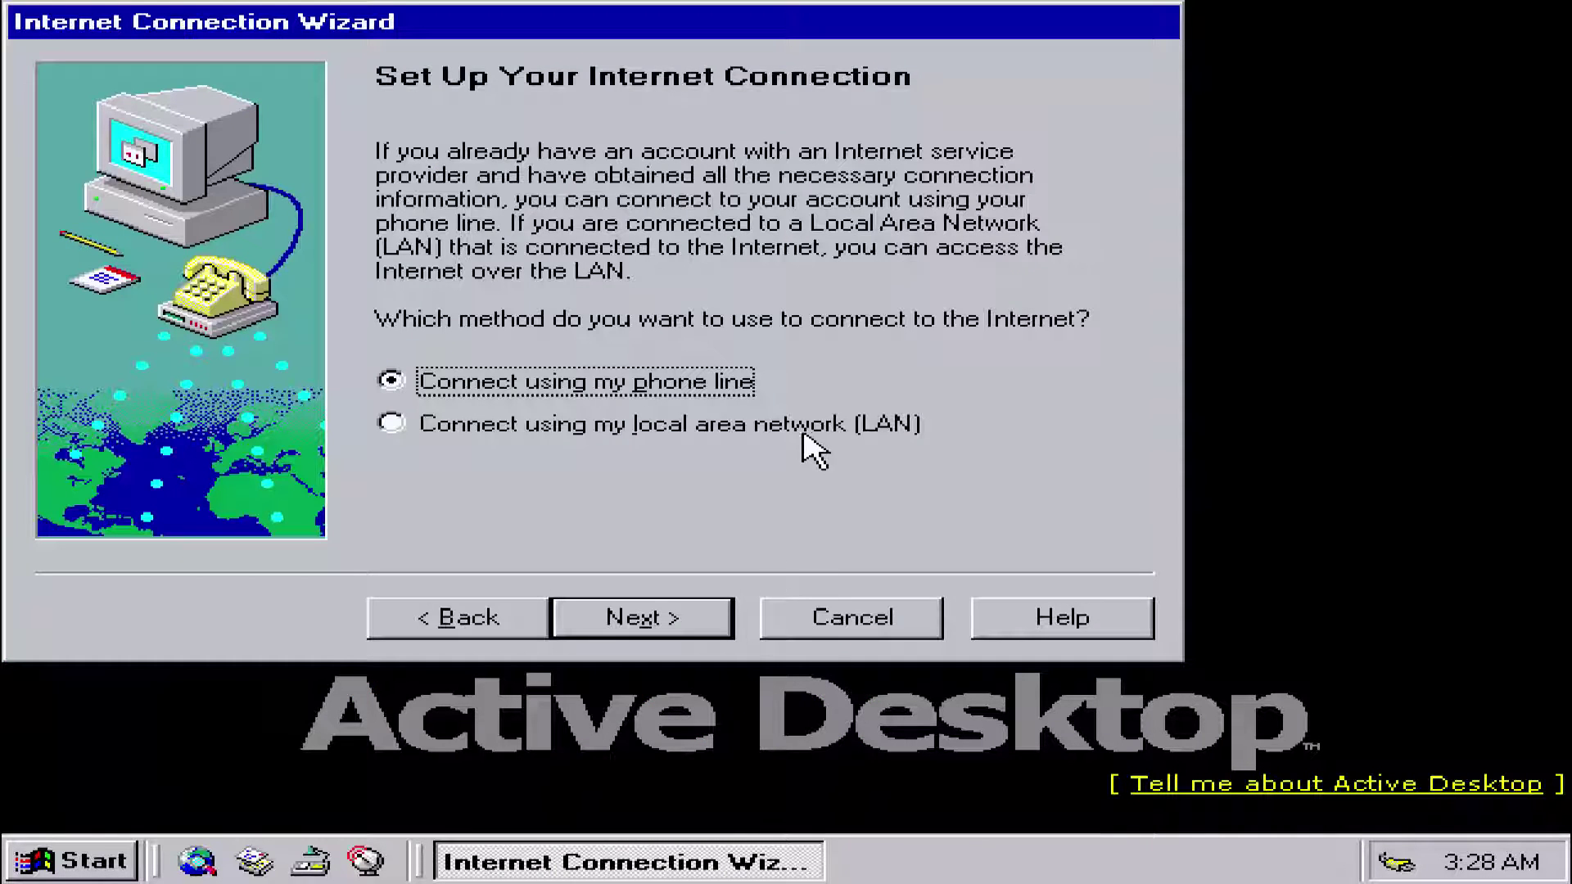
pyautogui.click(811, 428)
pyautogui.click(627, 621)
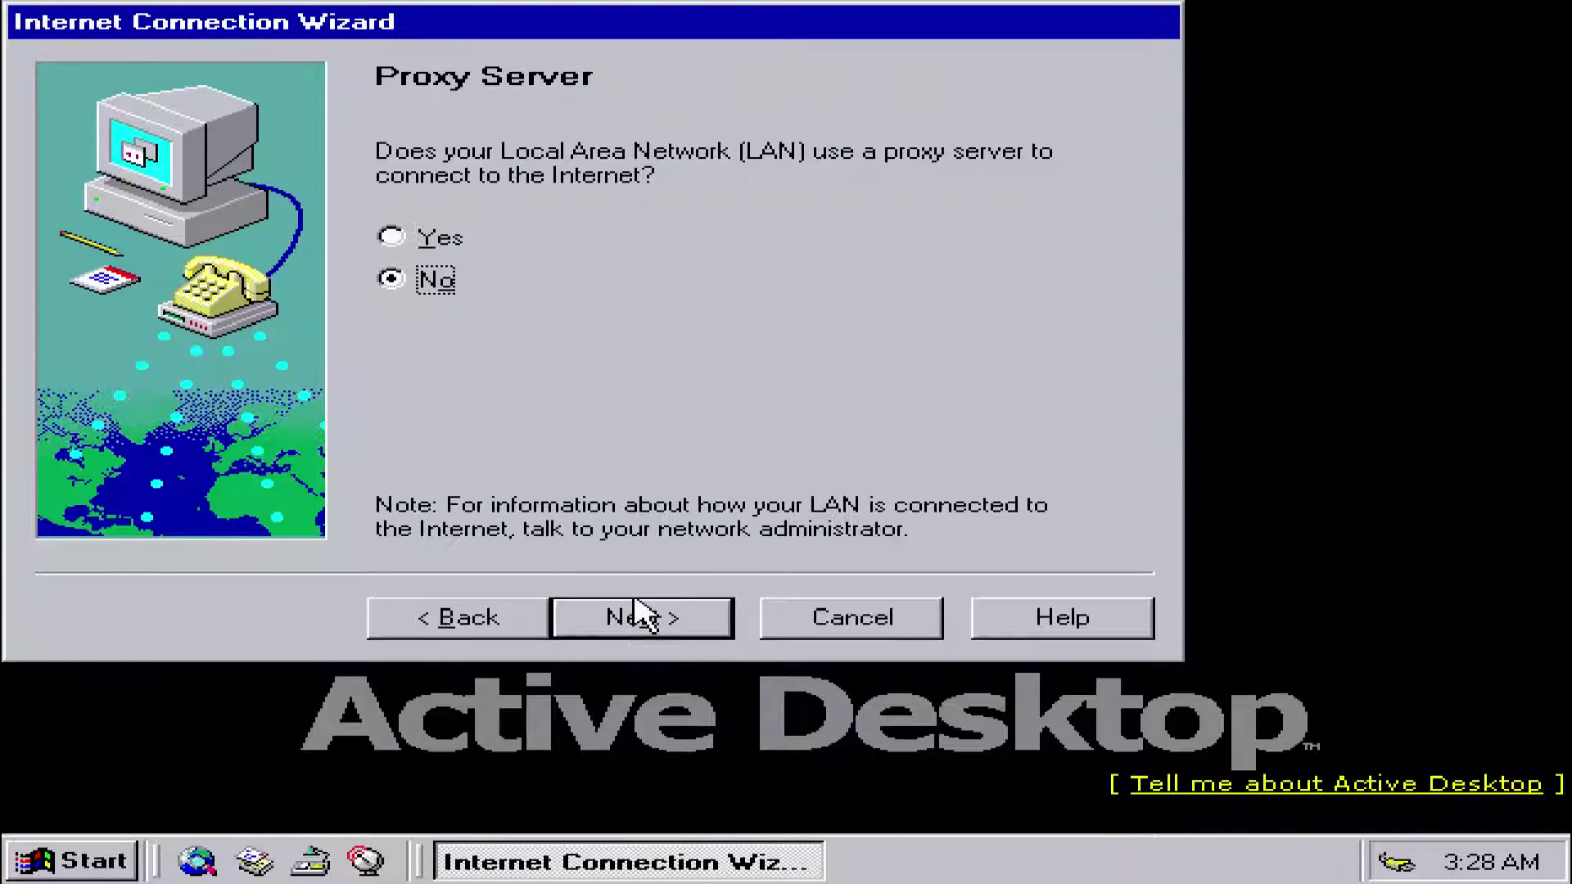
# Step: Choose no proxy, decline mail, news and directory accounts, and finish the wizard
pyautogui.click(627, 621)
pyautogui.click(390, 474)
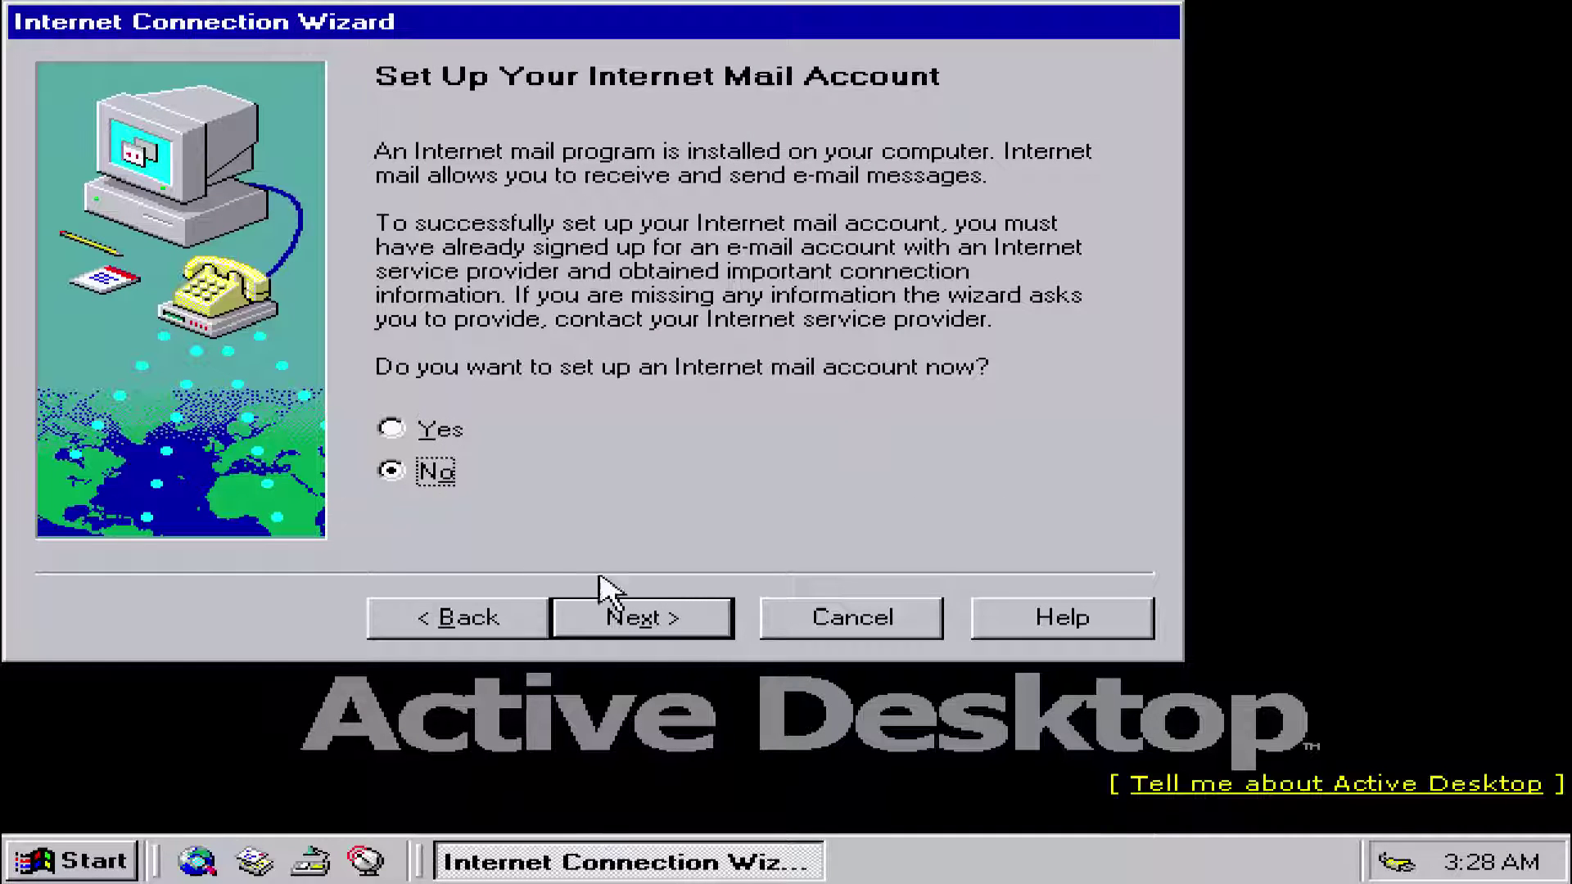
pyautogui.click(642, 618)
pyautogui.click(391, 473)
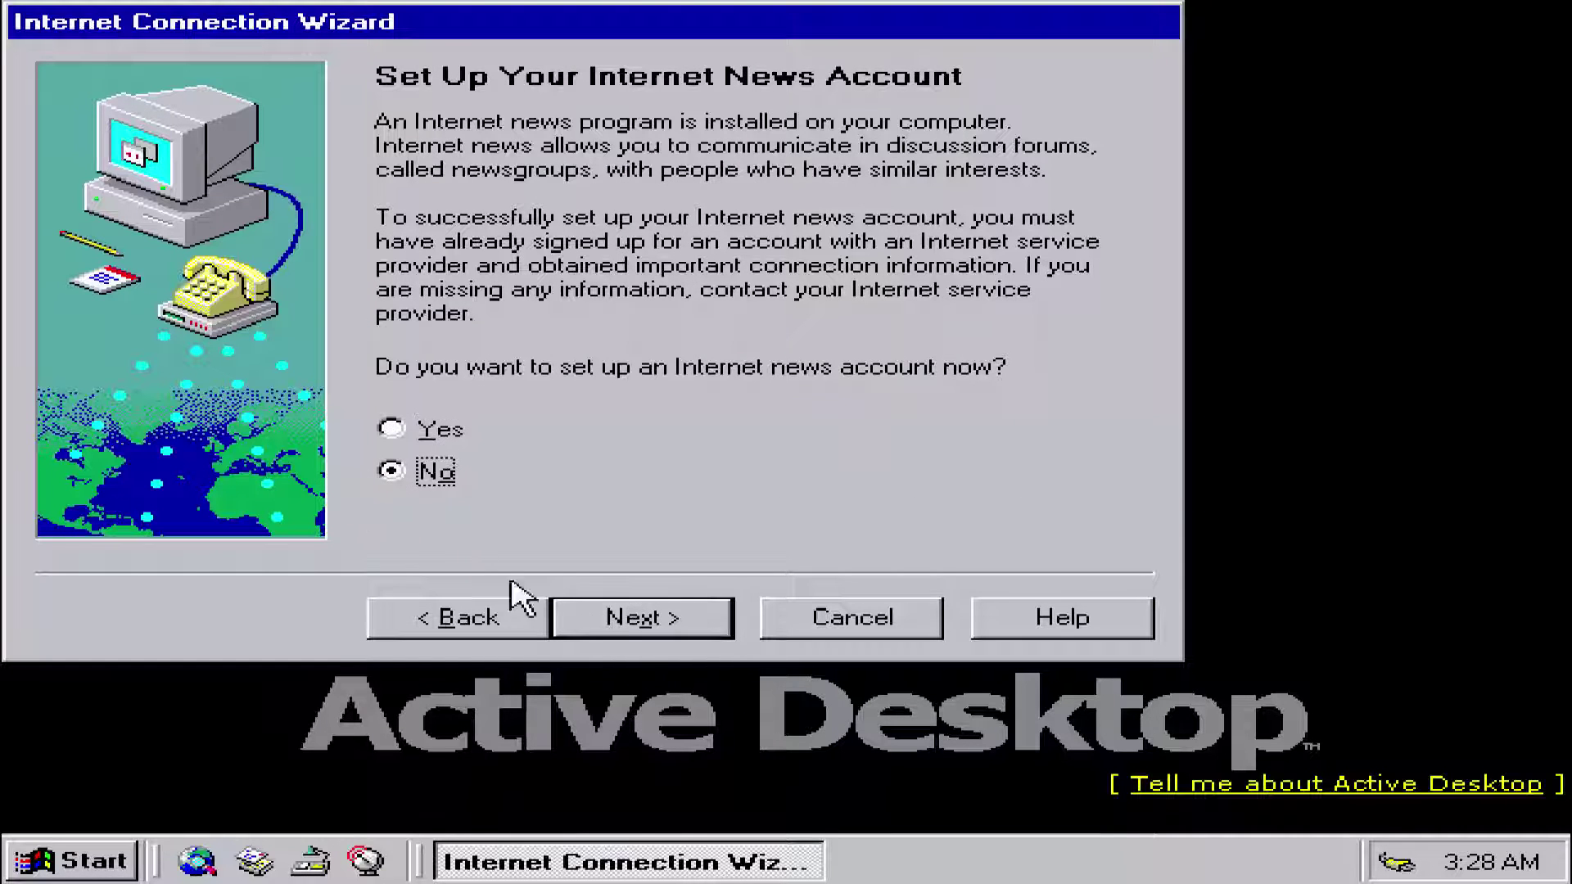
pyautogui.click(641, 617)
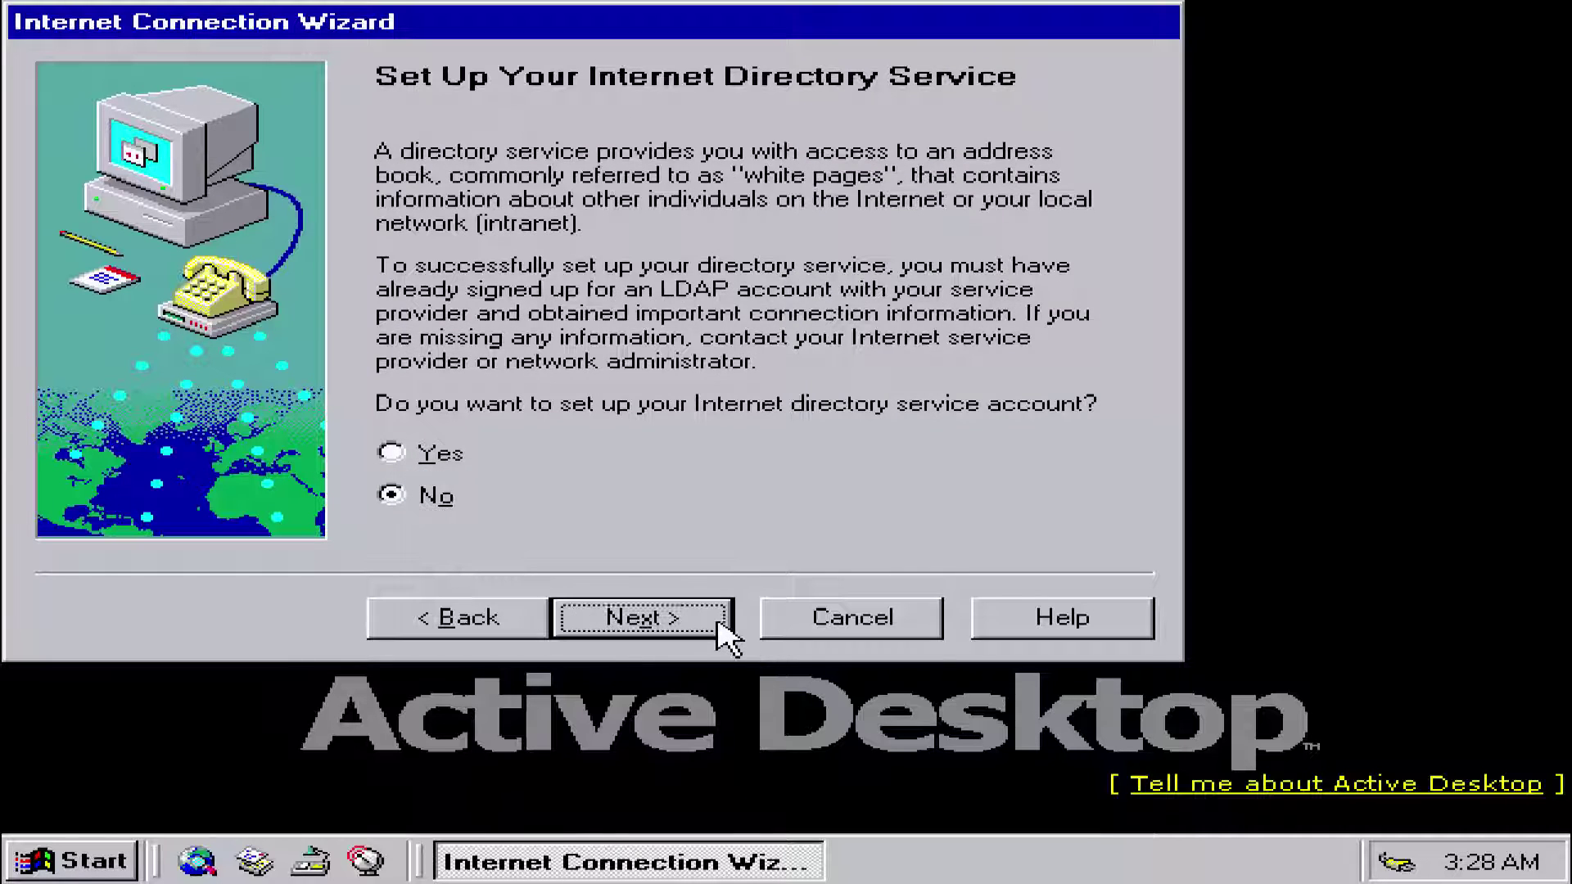
pyautogui.click(689, 617)
pyautogui.click(725, 630)
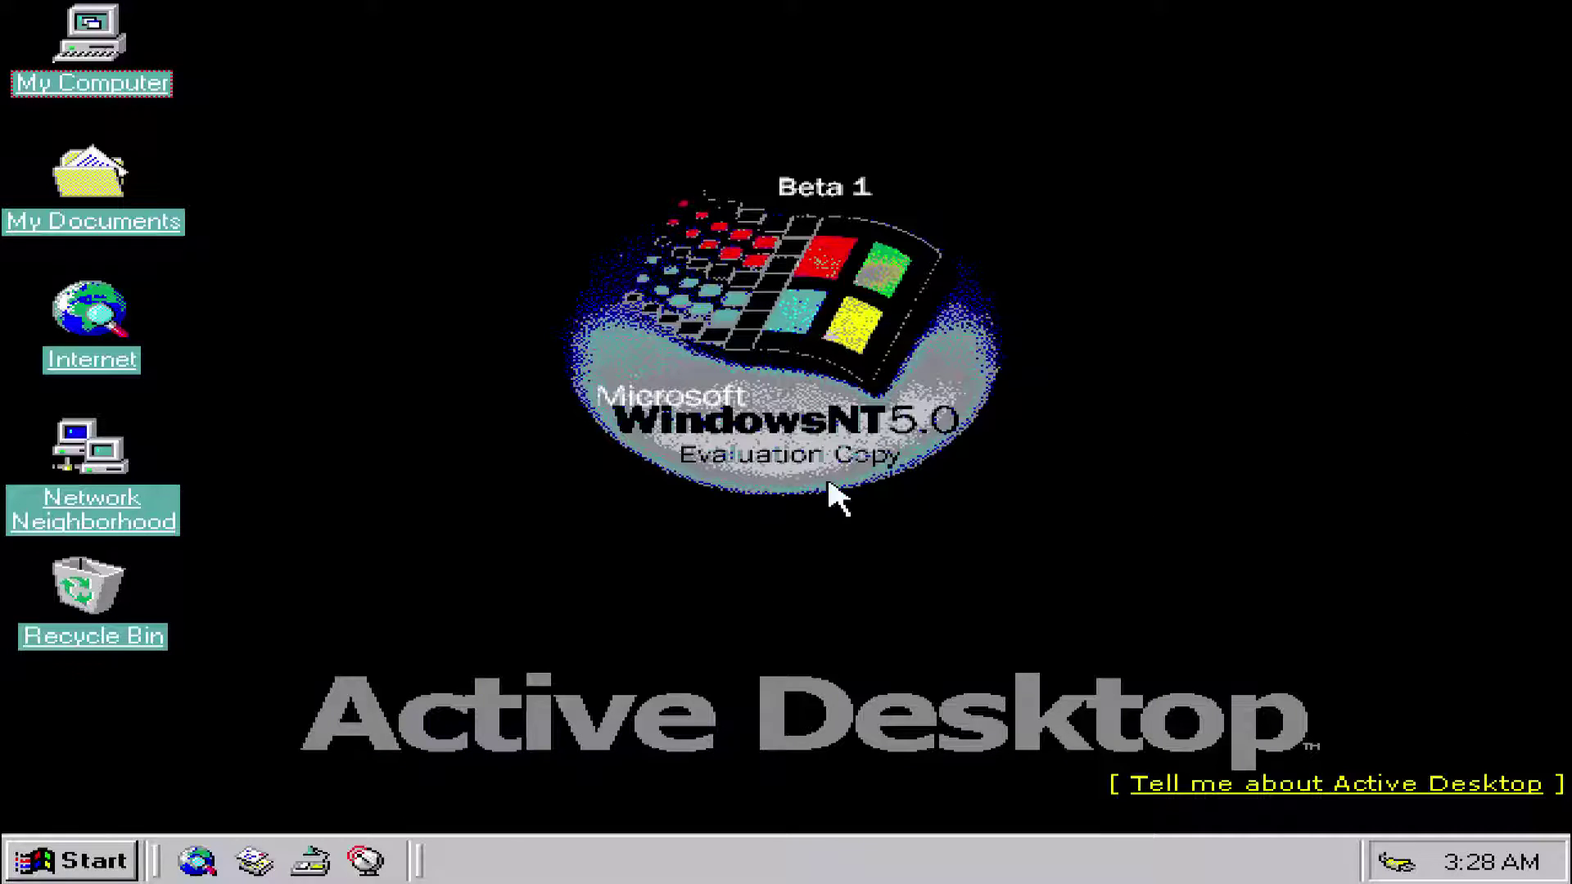
# Step: Launch the web browser, dismiss the cannot-open-site error, and close the browser
pyautogui.click(93, 360)
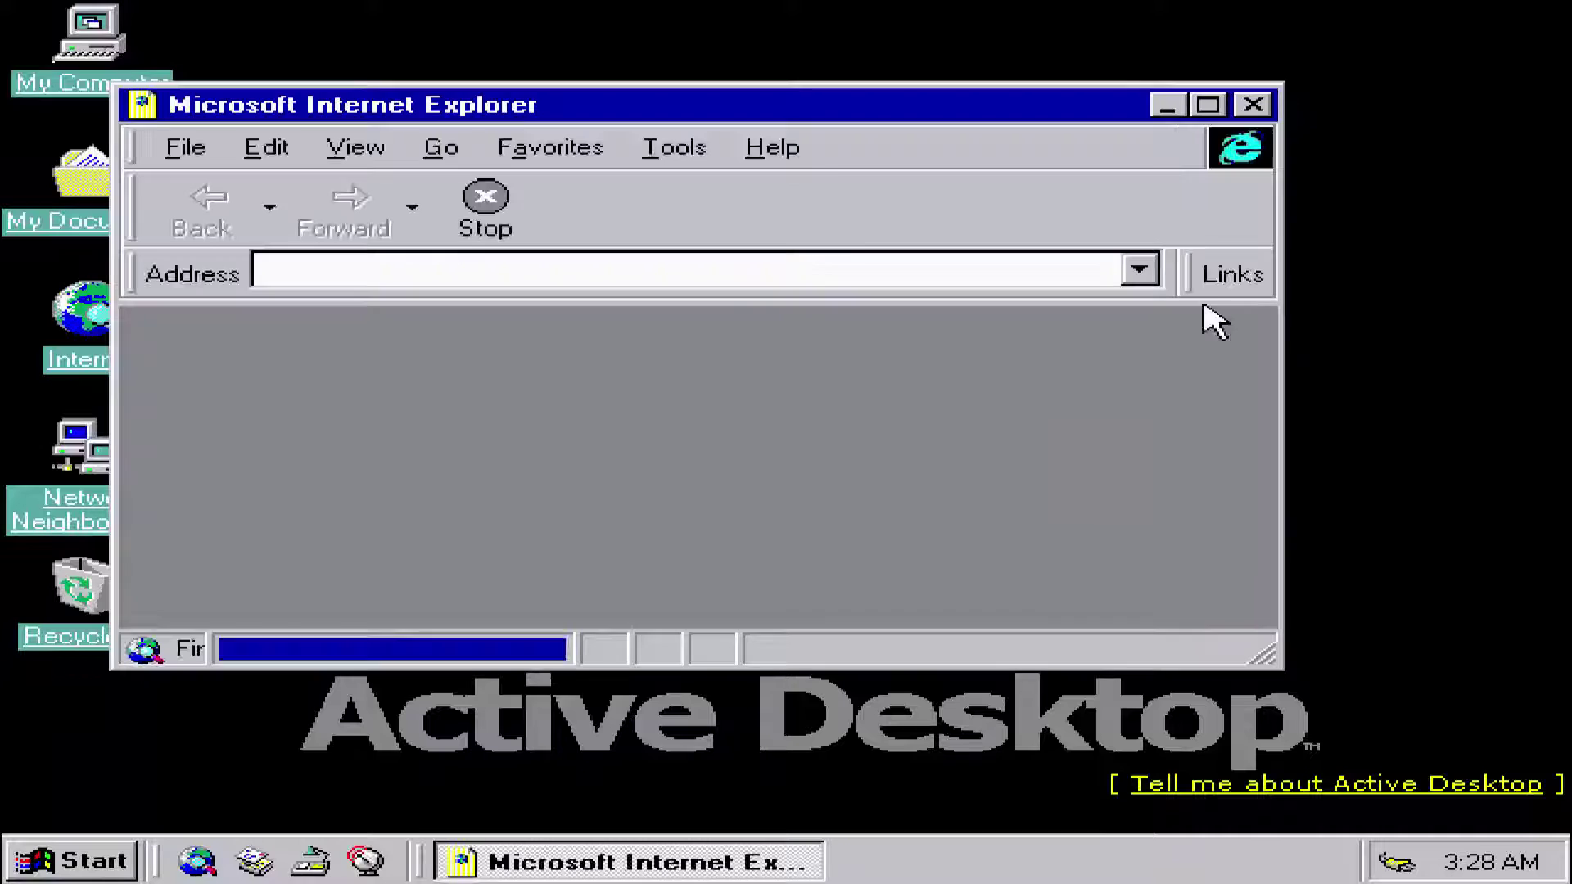
pyautogui.click(790, 537)
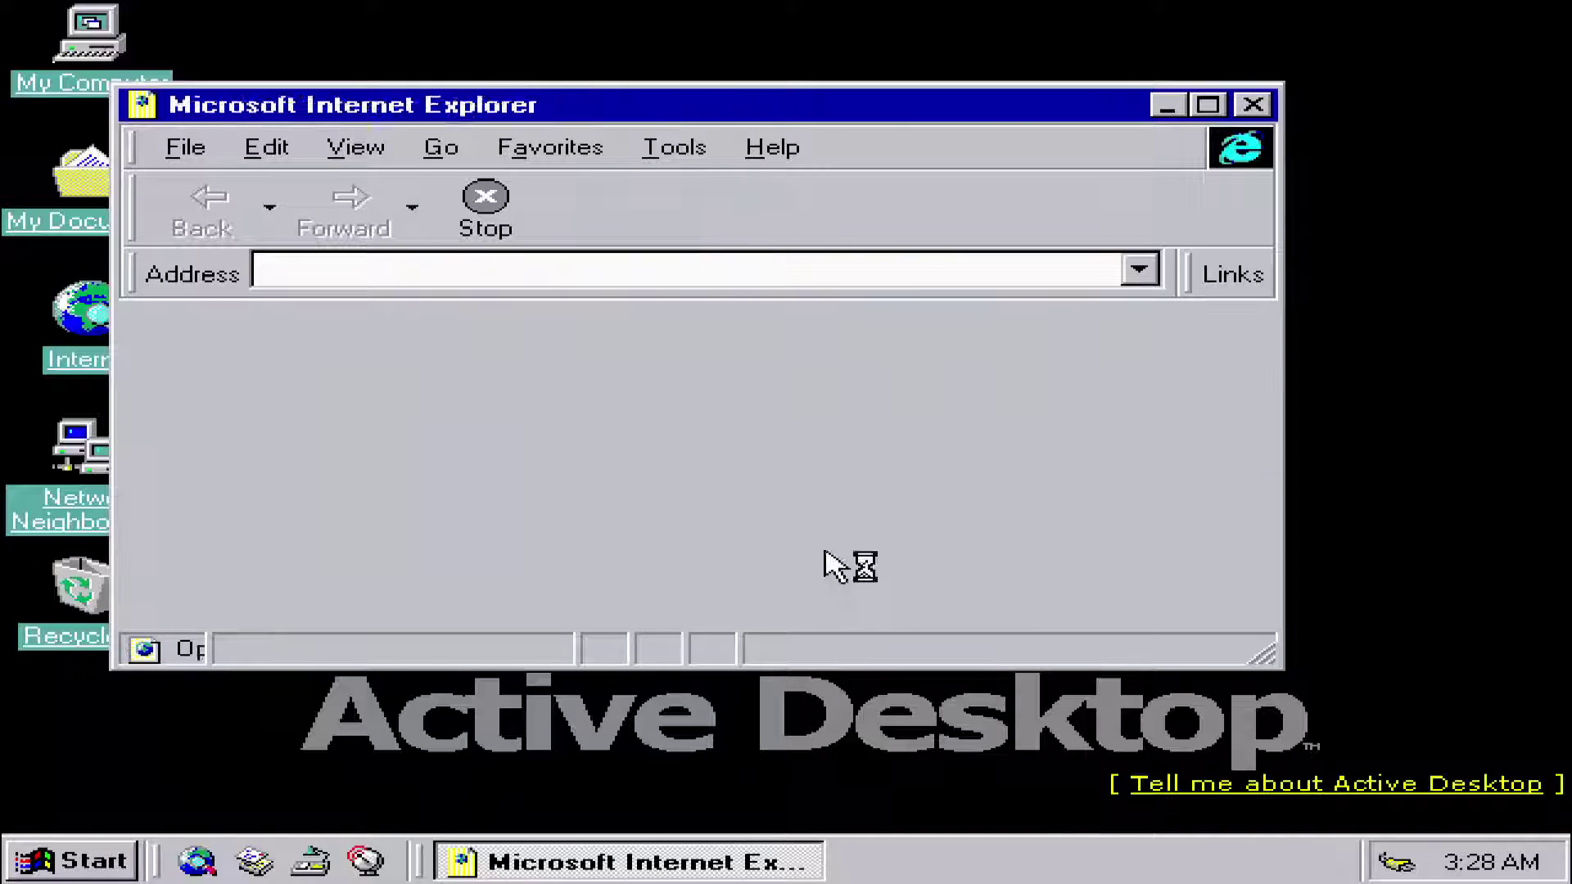
pyautogui.click(1255, 104)
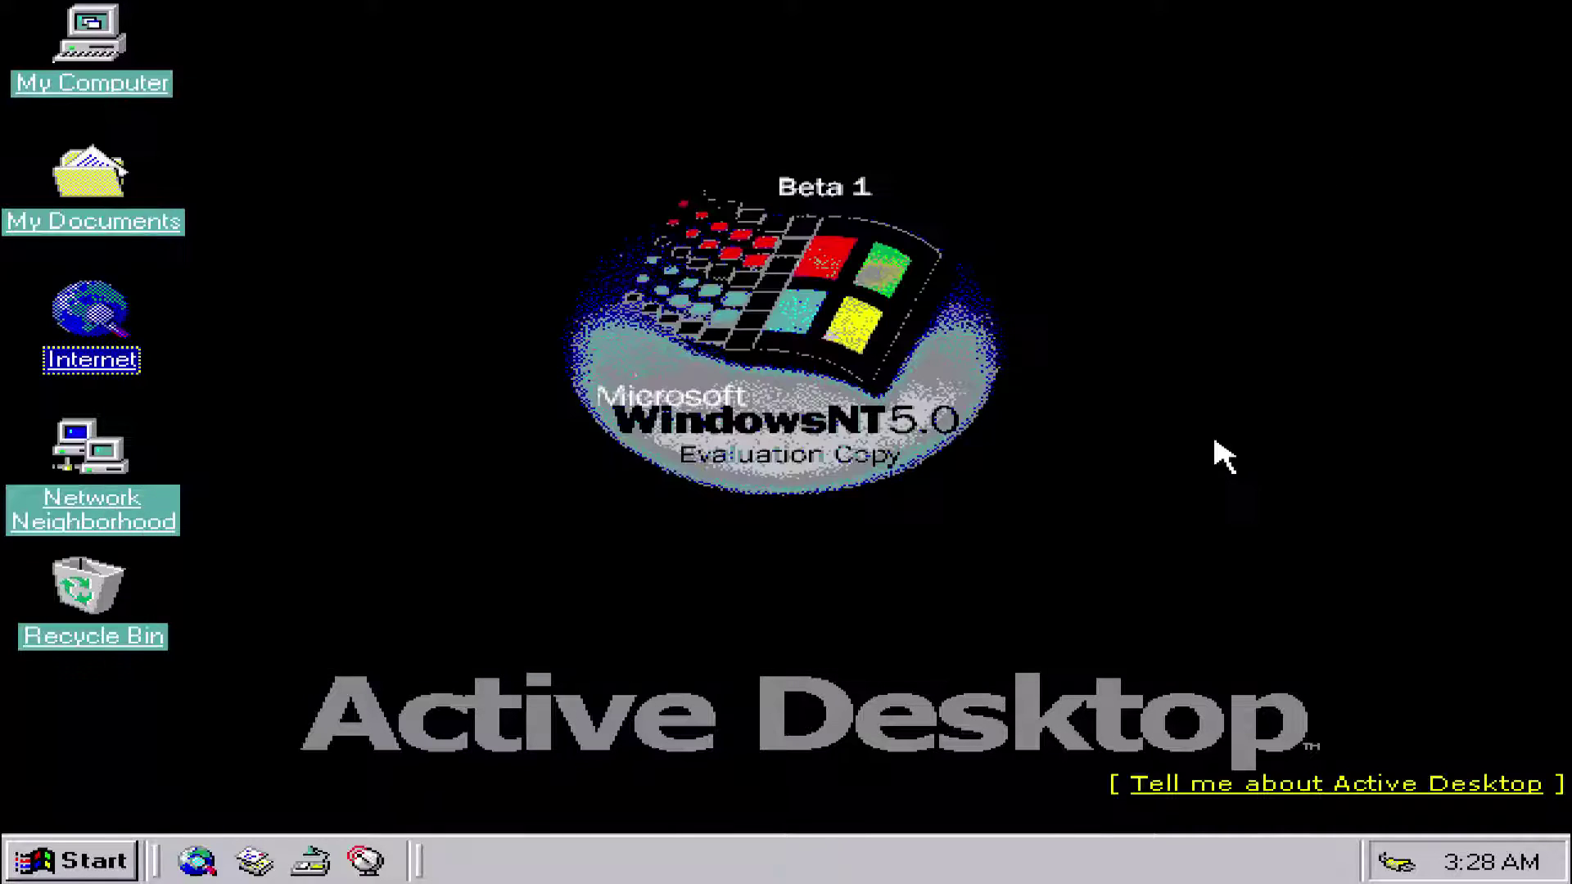
# Step: Open 'Tell me about Active Desktop', scroll through the page, and close it
pyautogui.click(1324, 784)
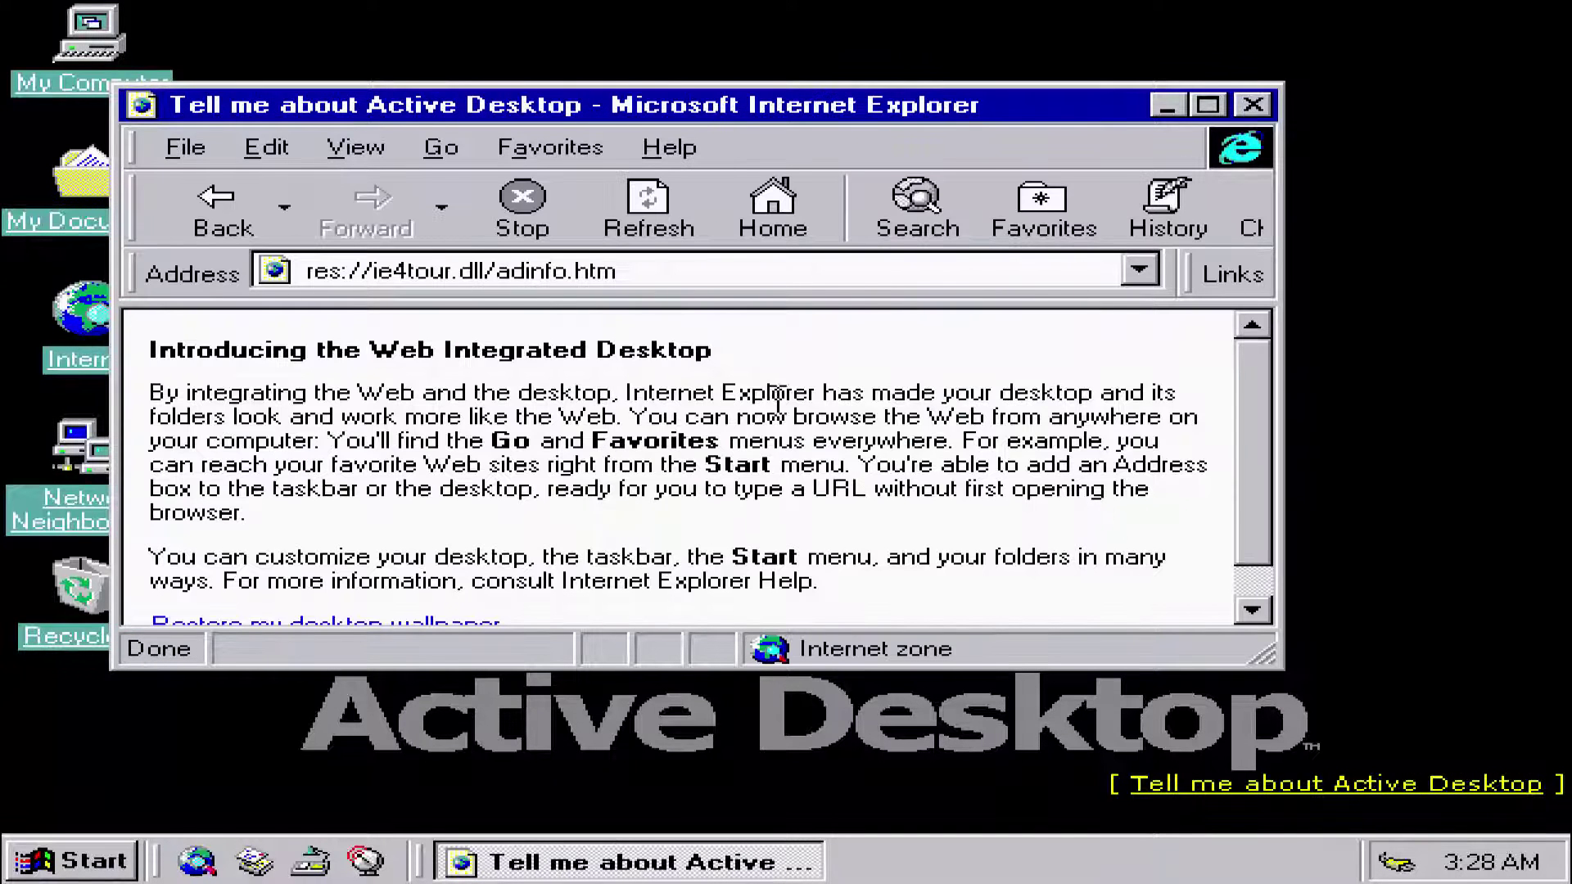
pyautogui.click(1252, 609)
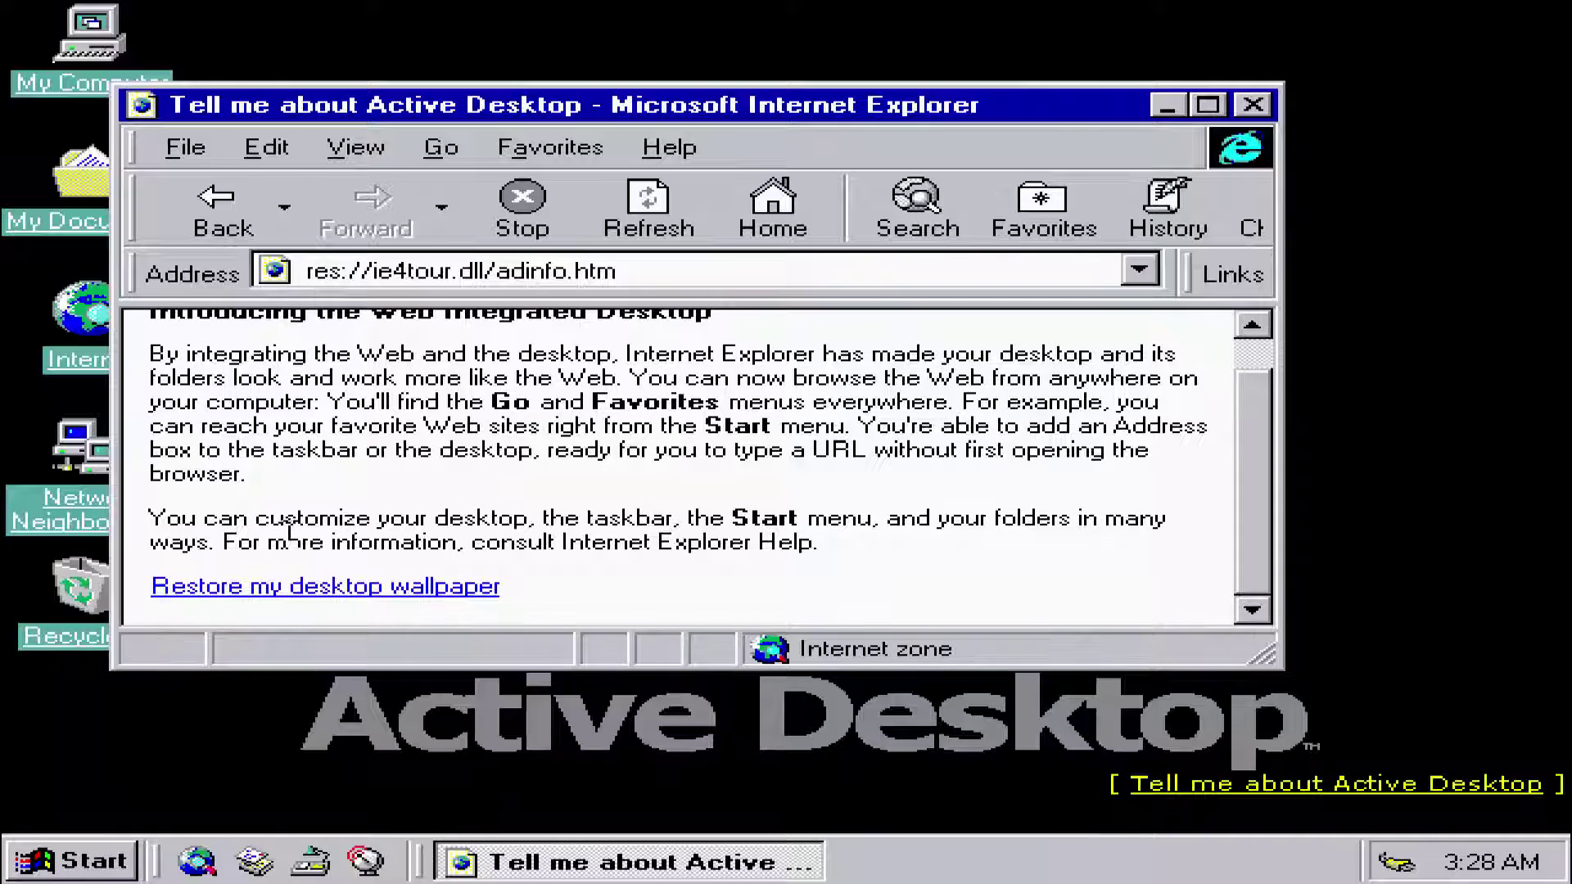
pyautogui.click(1253, 106)
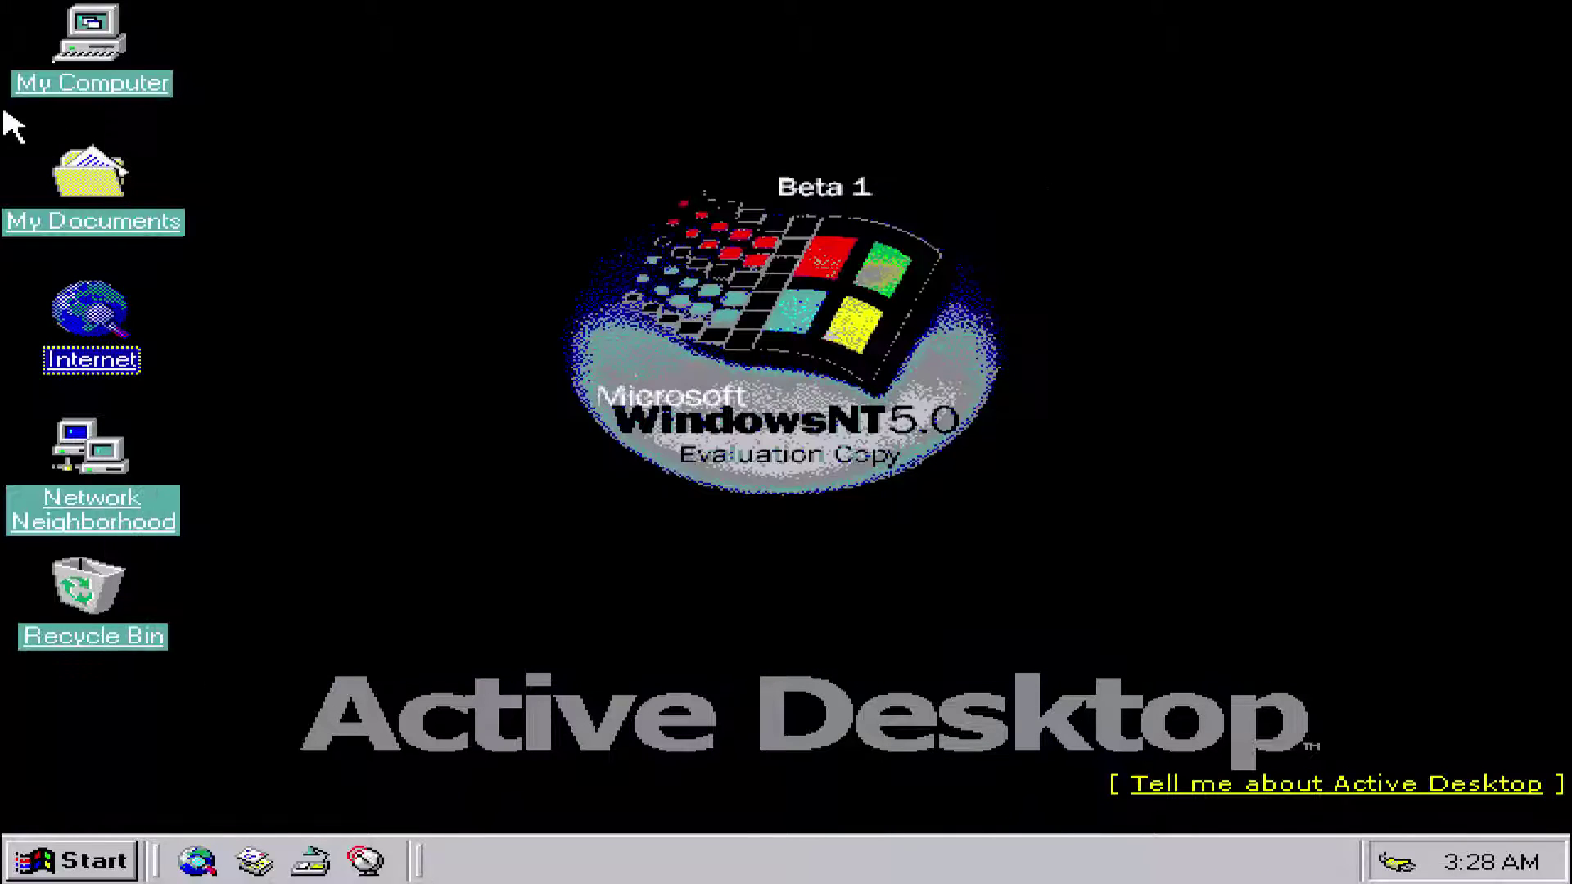
# Step: View the system properties of My Computer, then close them
pyautogui.click(92, 49)
pyautogui.rightClick(68, 89)
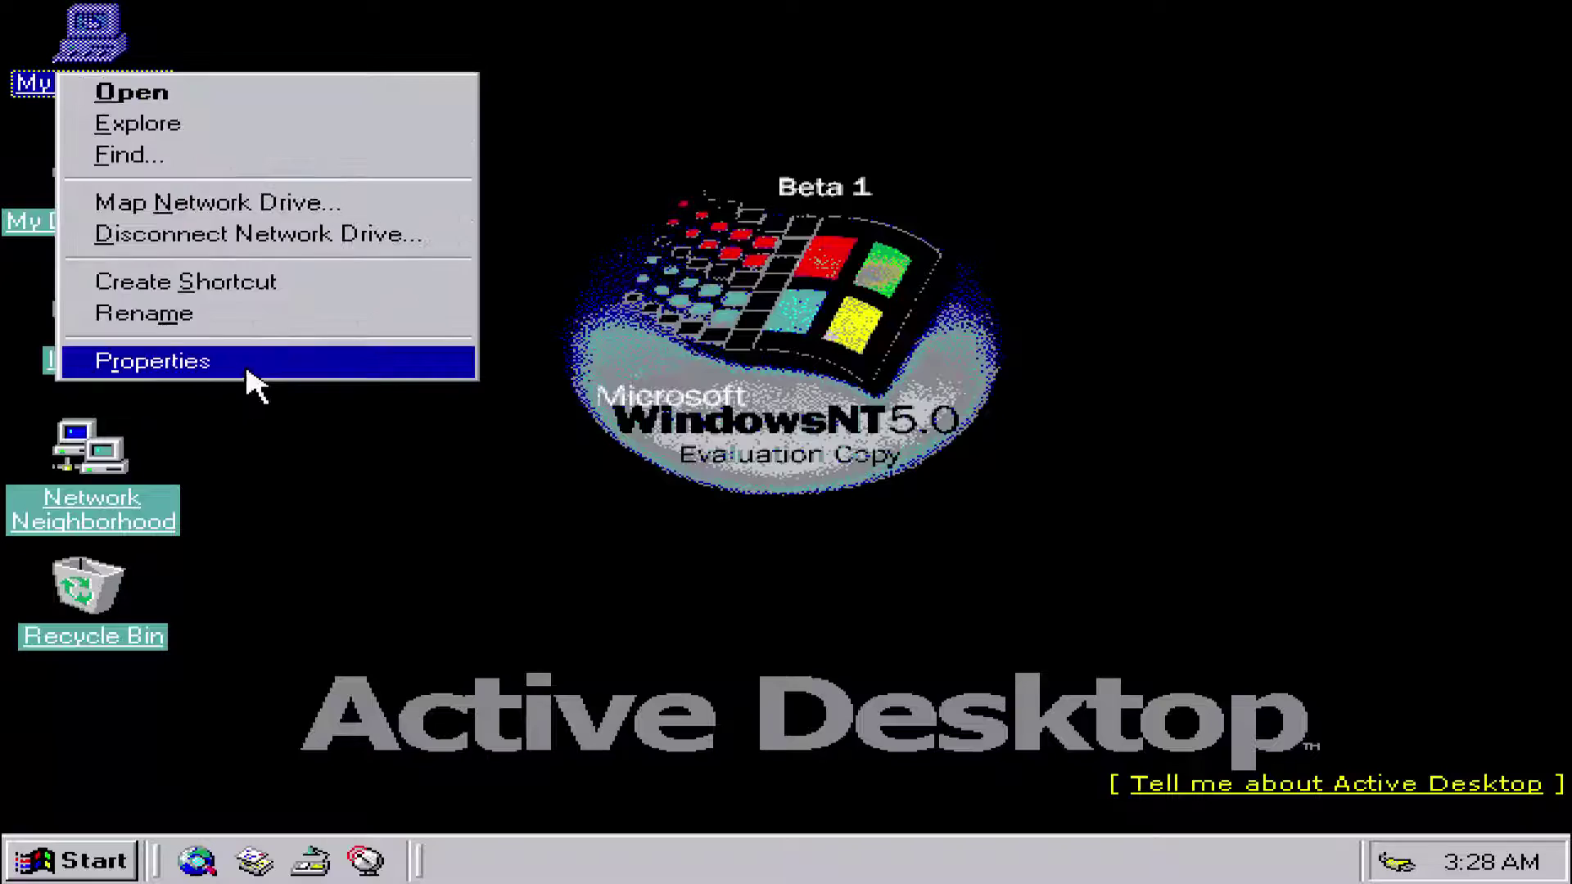
pyautogui.click(160, 356)
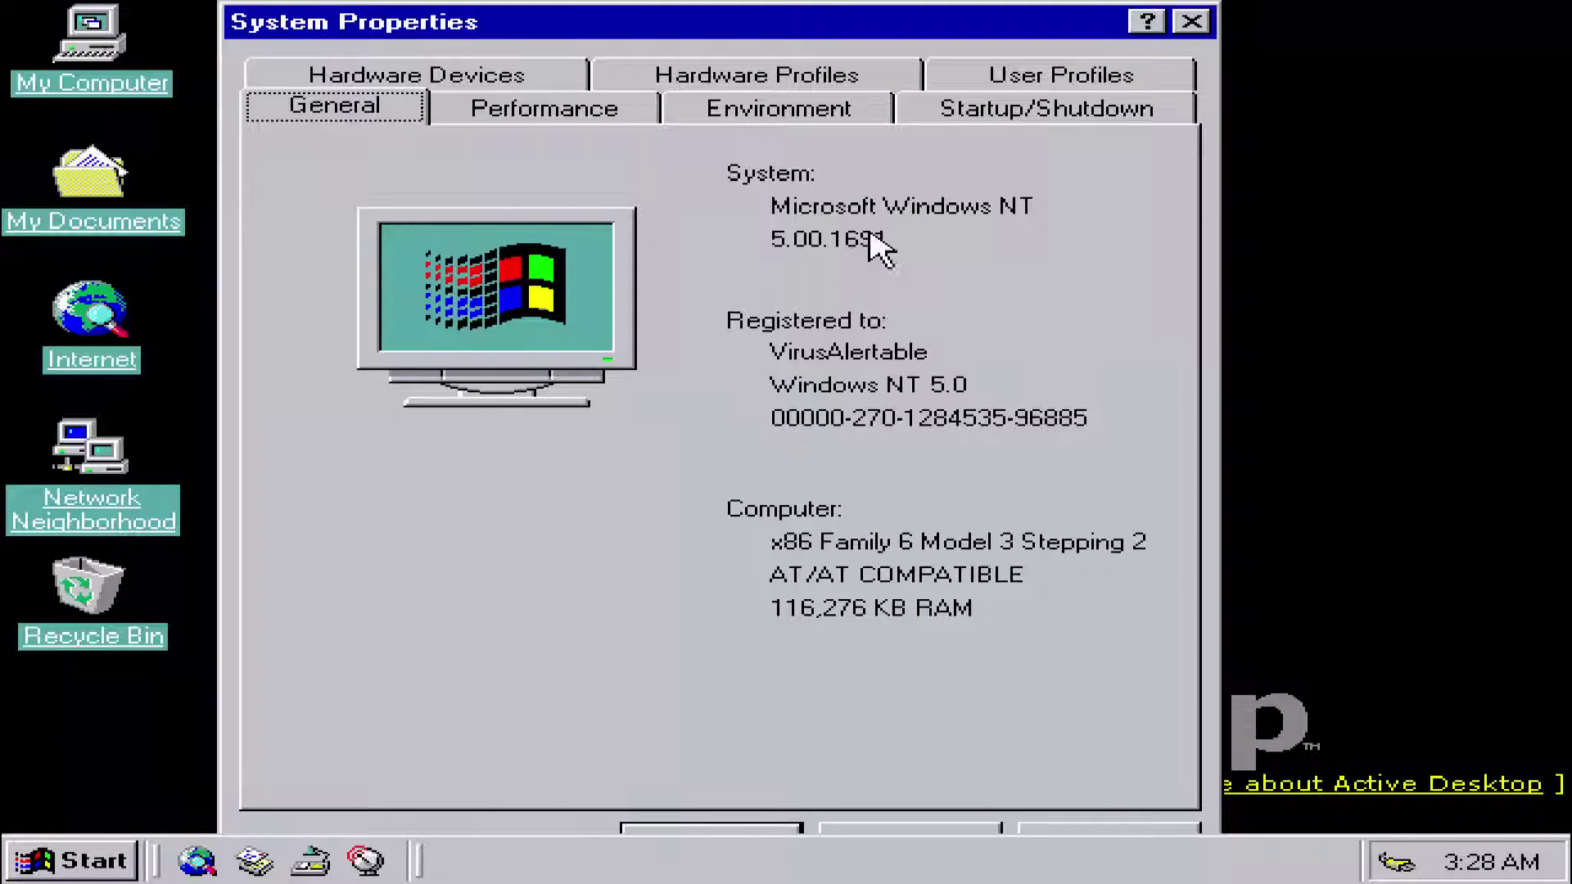
pyautogui.click(1192, 21)
# Step: Open My Computer in a maximized window and open the Control Panel
pyautogui.doubleClick(74, 68)
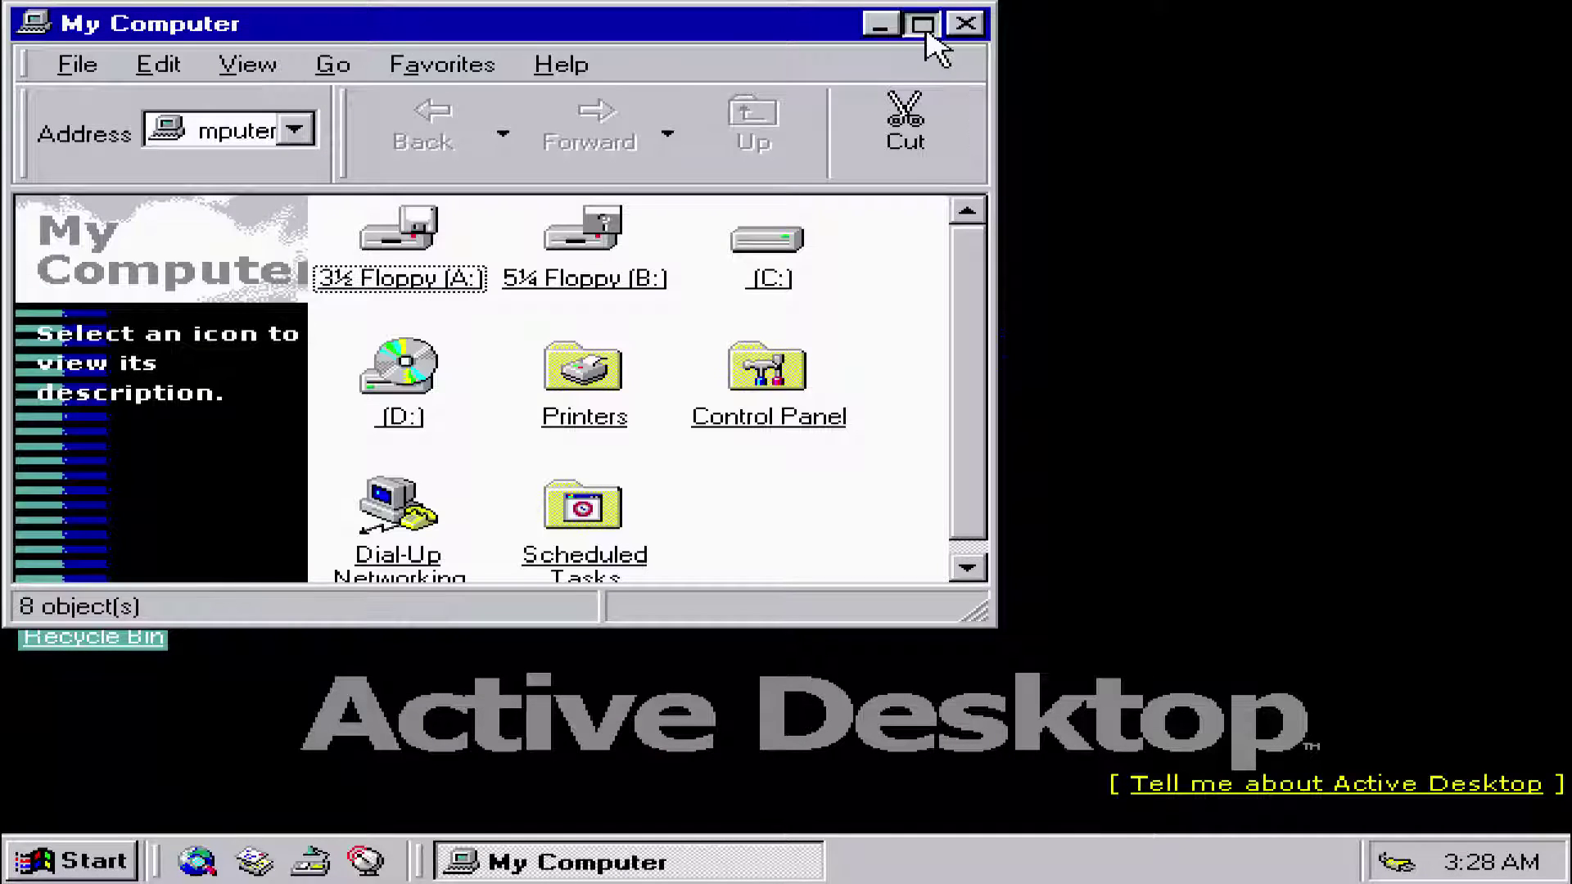
pyautogui.click(921, 24)
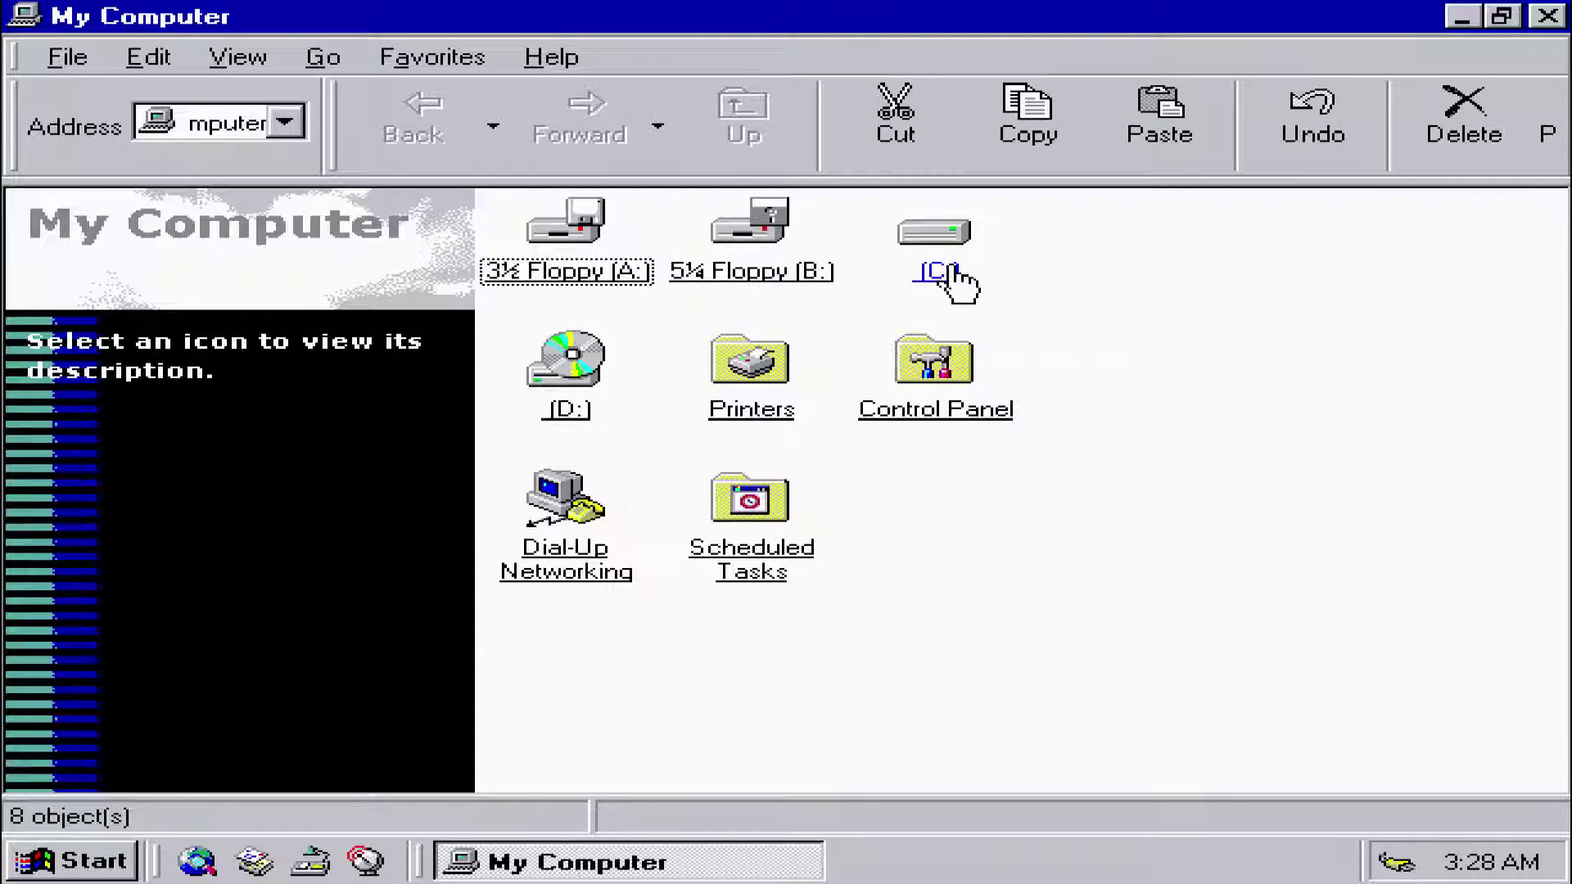
pyautogui.doubleClick(936, 381)
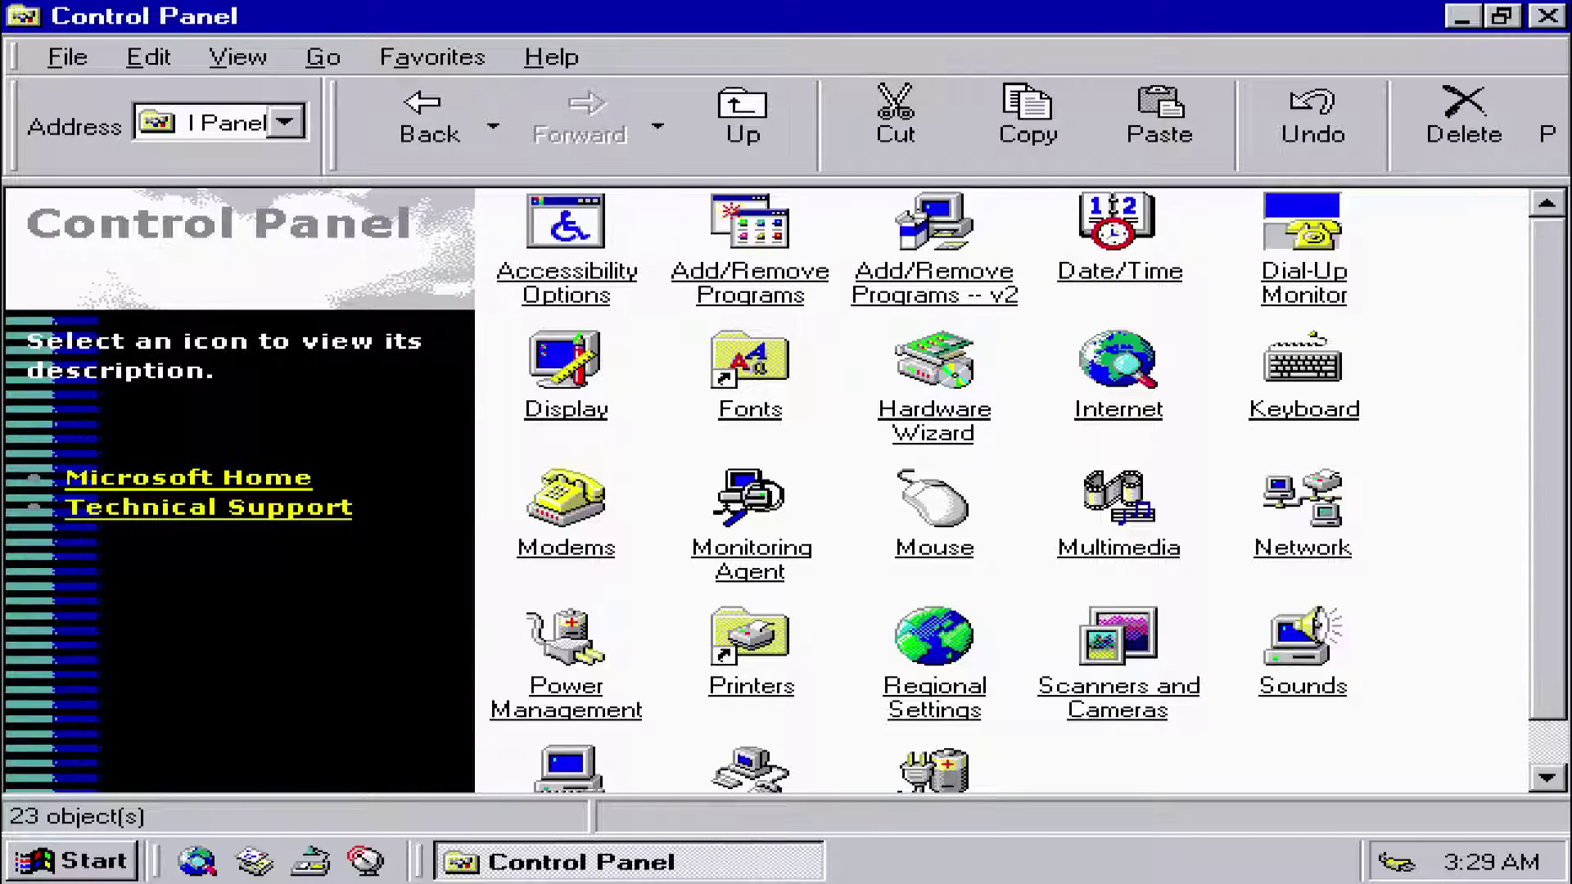
pyautogui.moveTo(1564, 632)
pyautogui.mouseDown()
pyautogui.moveTo(1561, 688)
pyautogui.moveTo(1558, 565)
pyautogui.mouseUp()
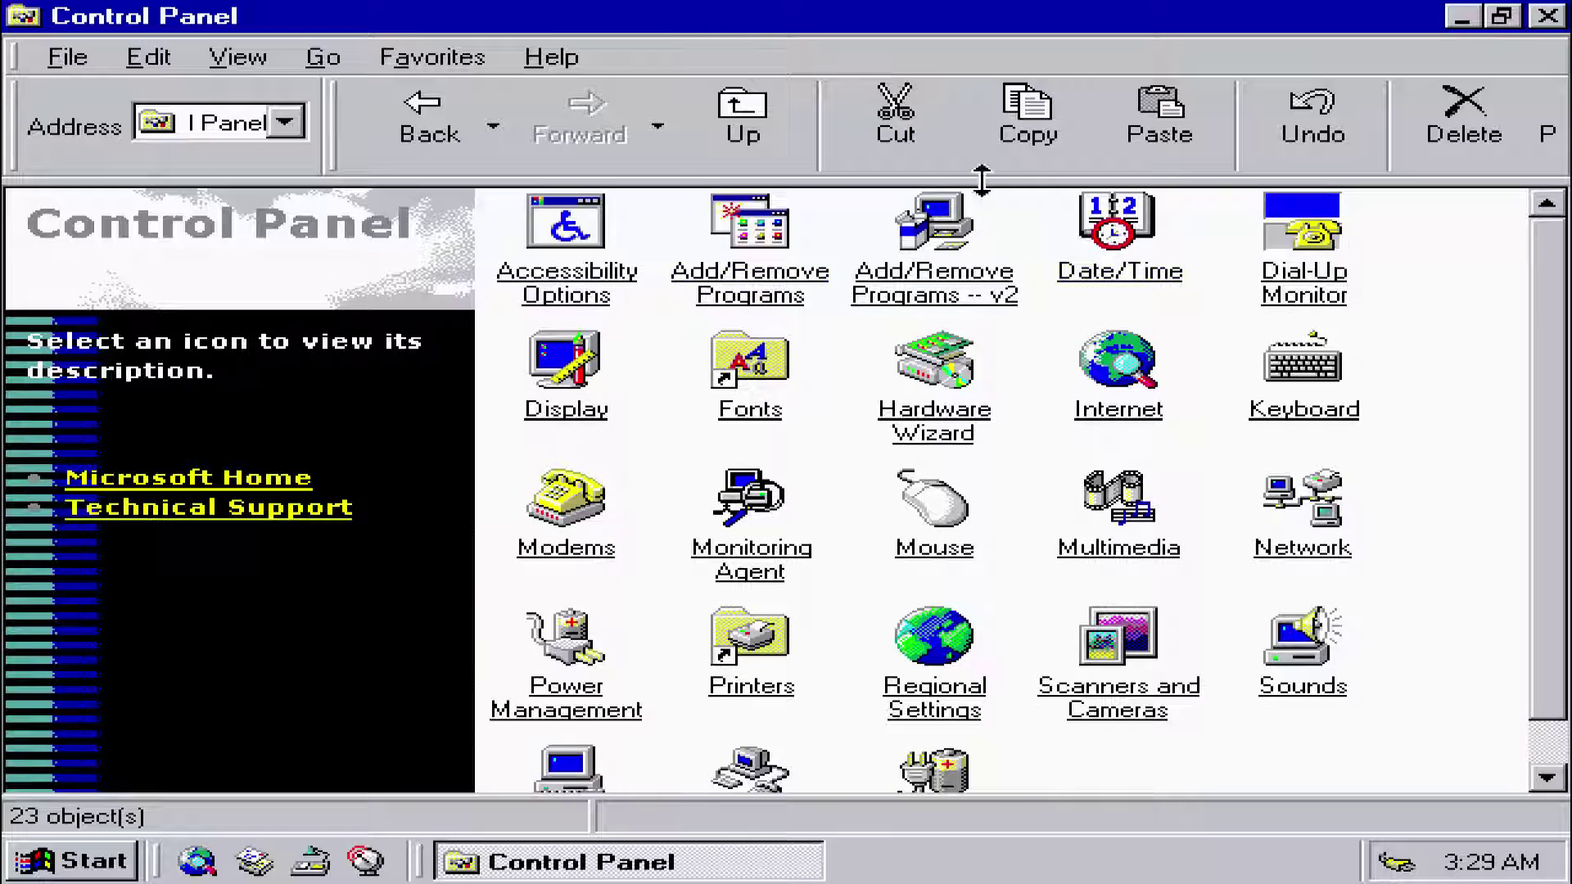
# Step: Go from My Computer into C:\Winnt, briefly opening and closing Registry Editor
pyautogui.click(429, 117)
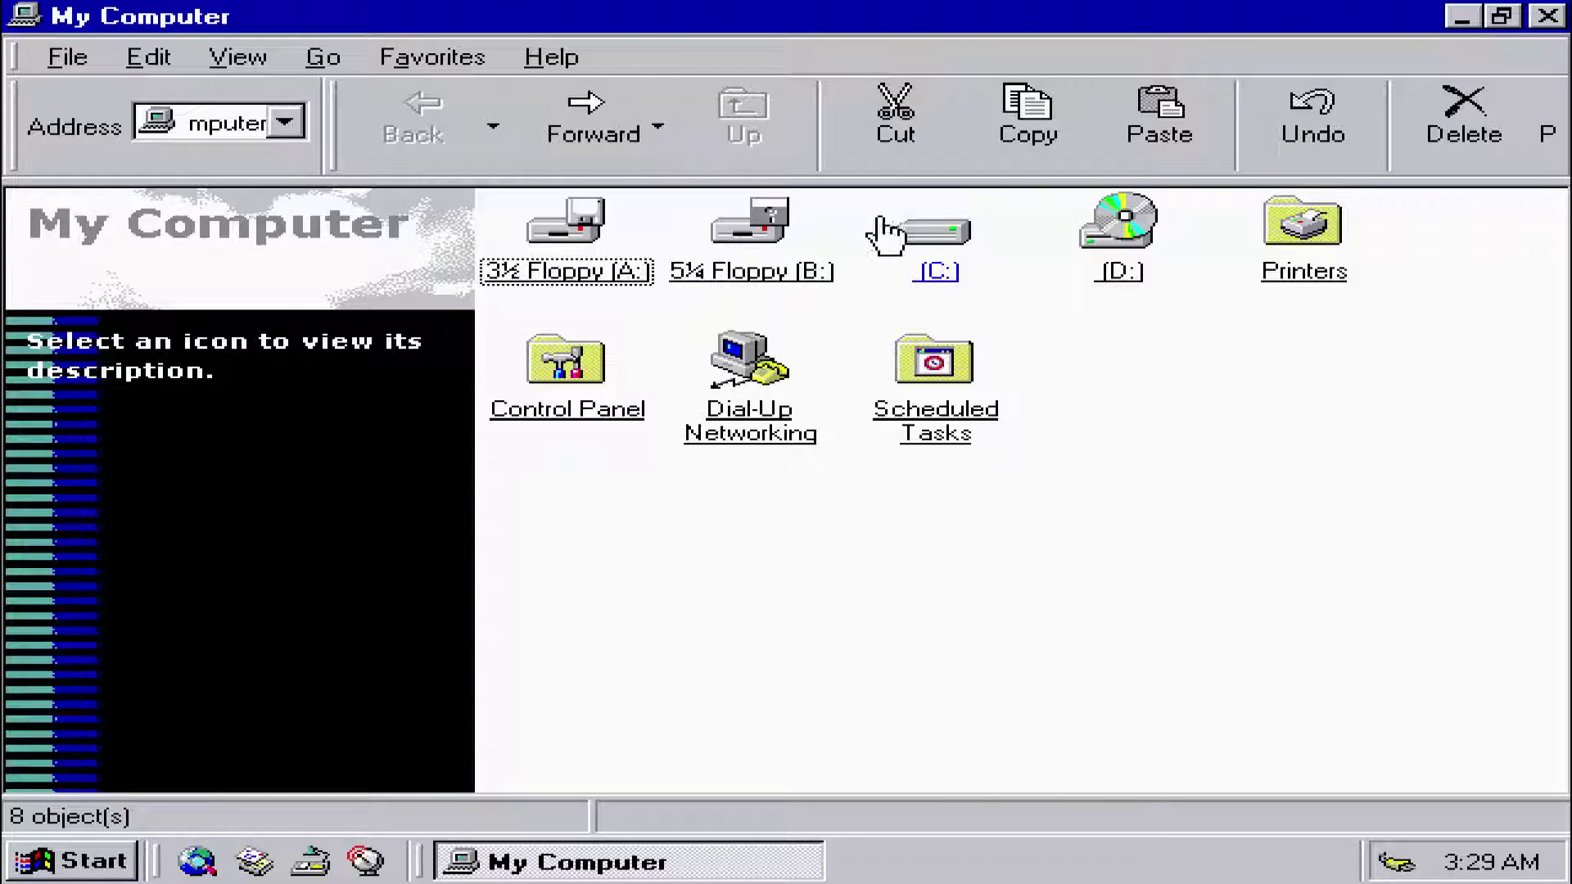
pyautogui.doubleClick(915, 240)
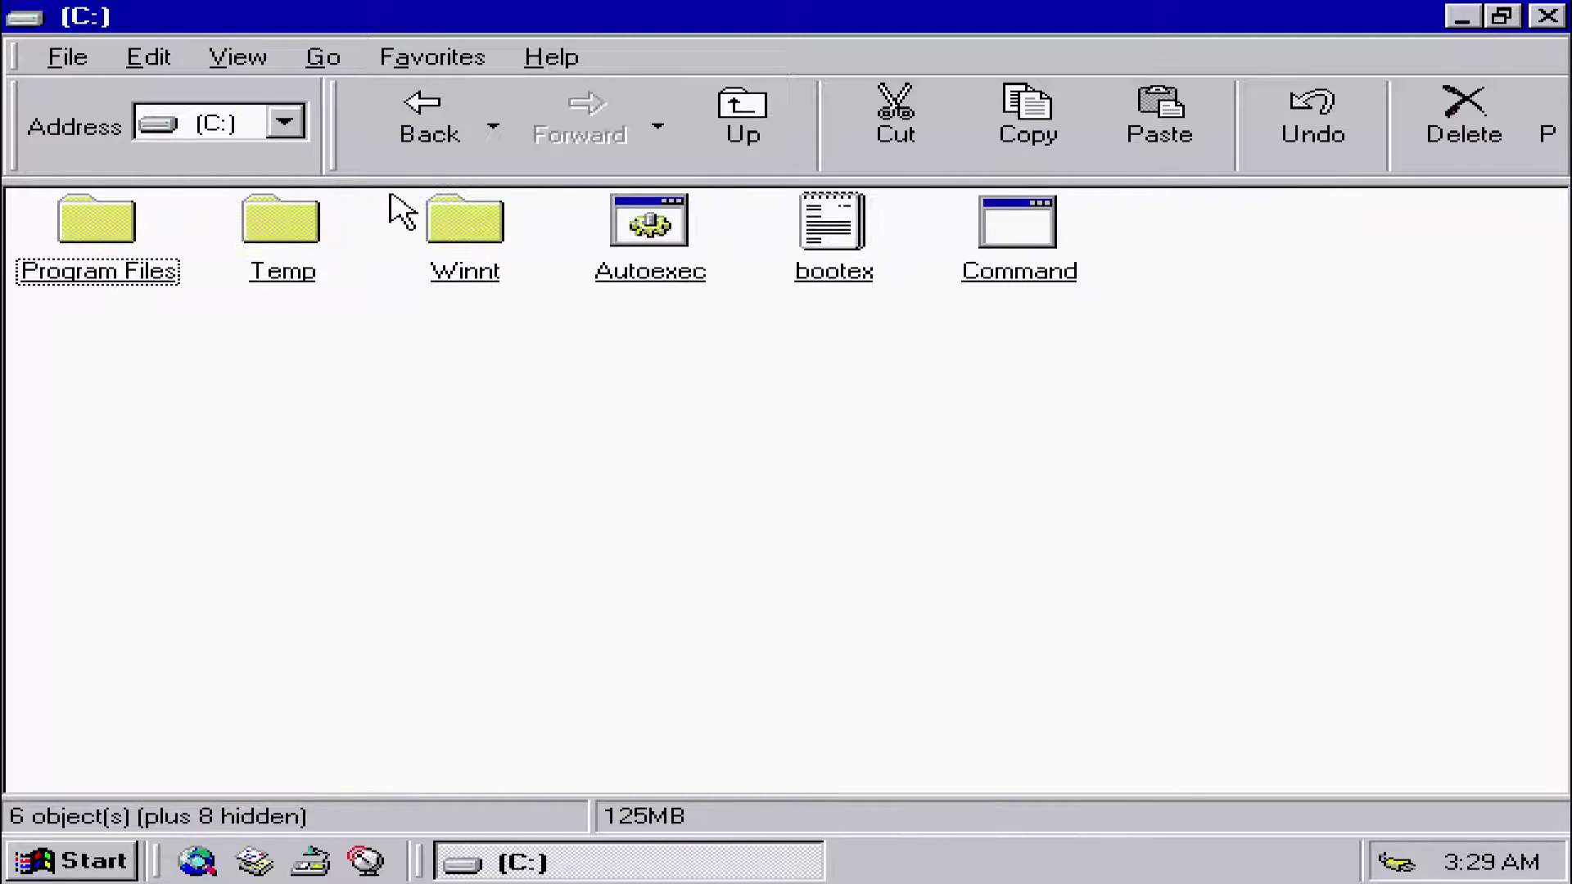
pyautogui.doubleClick(465, 227)
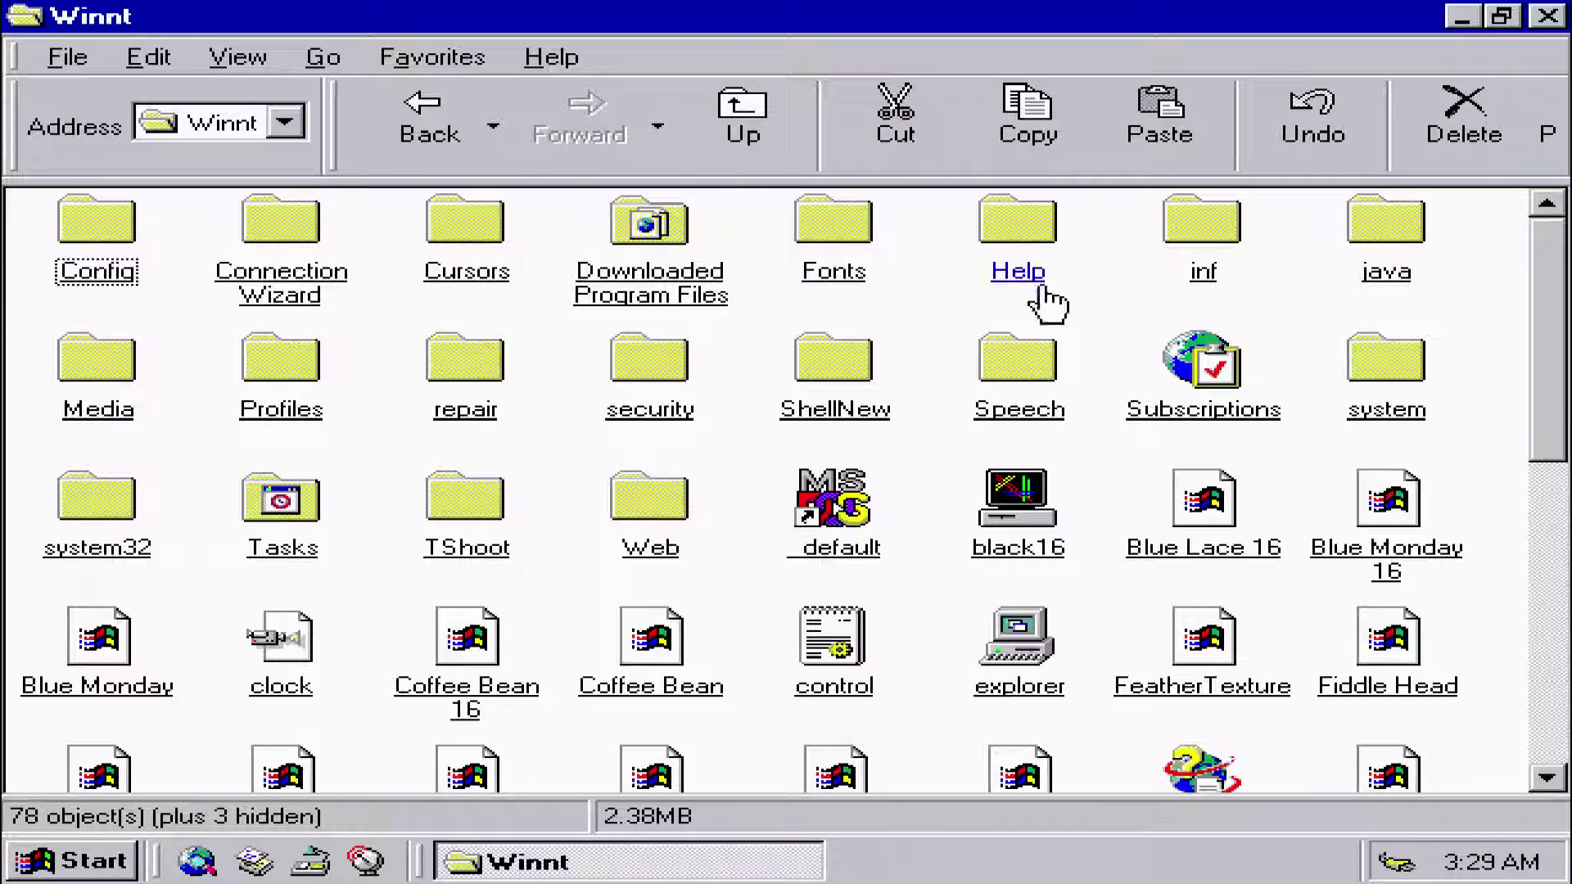
pyautogui.moveTo(1551, 344); pyautogui.dragTo(1550, 689)
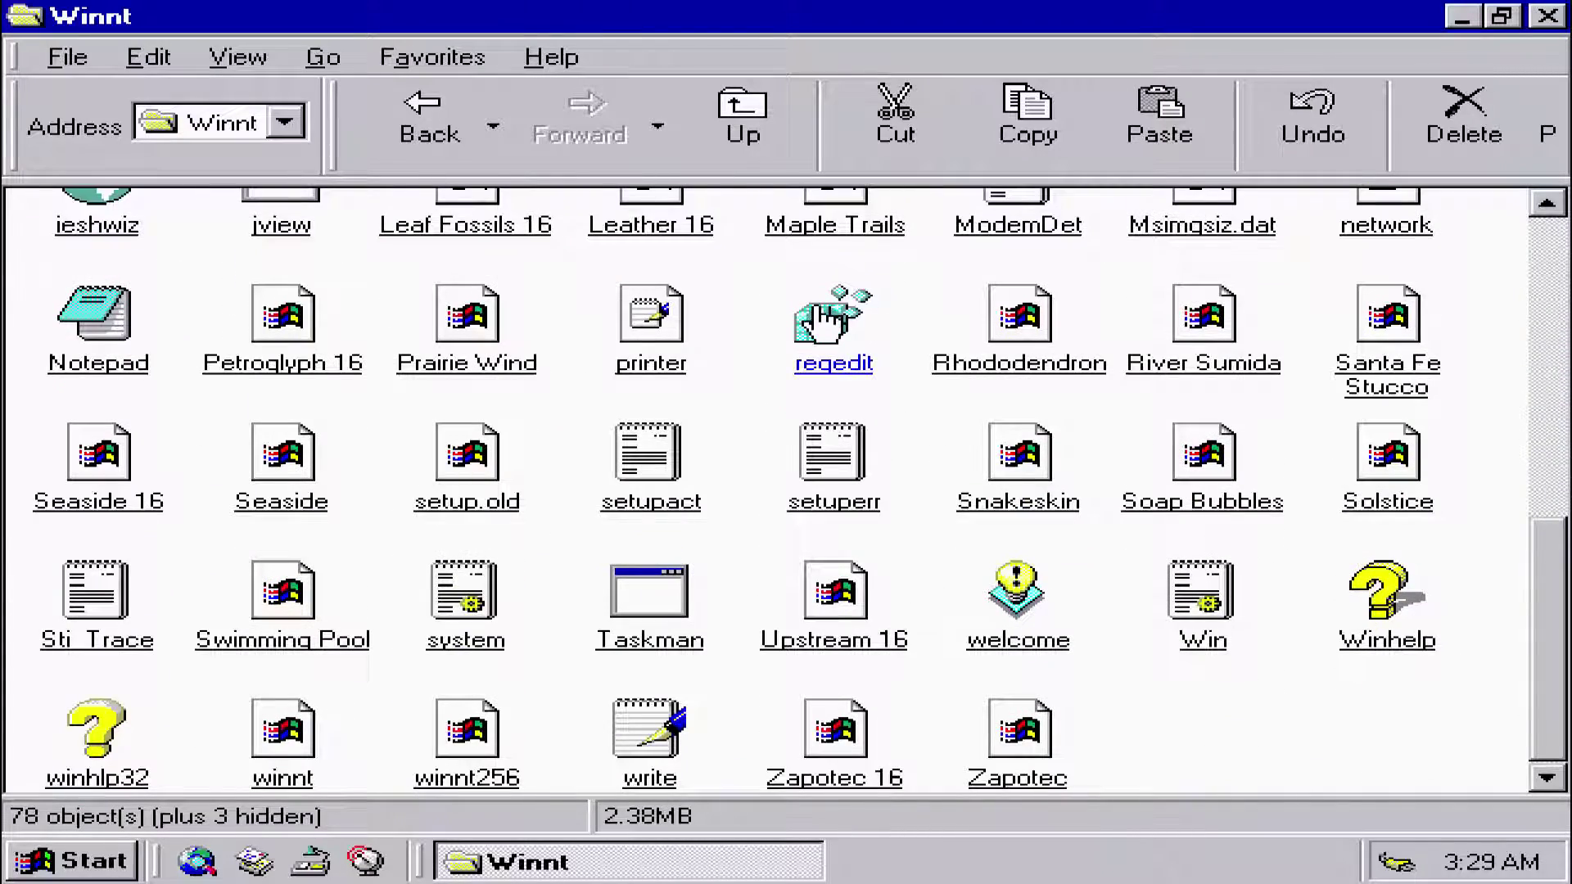
pyautogui.doubleClick(833, 329)
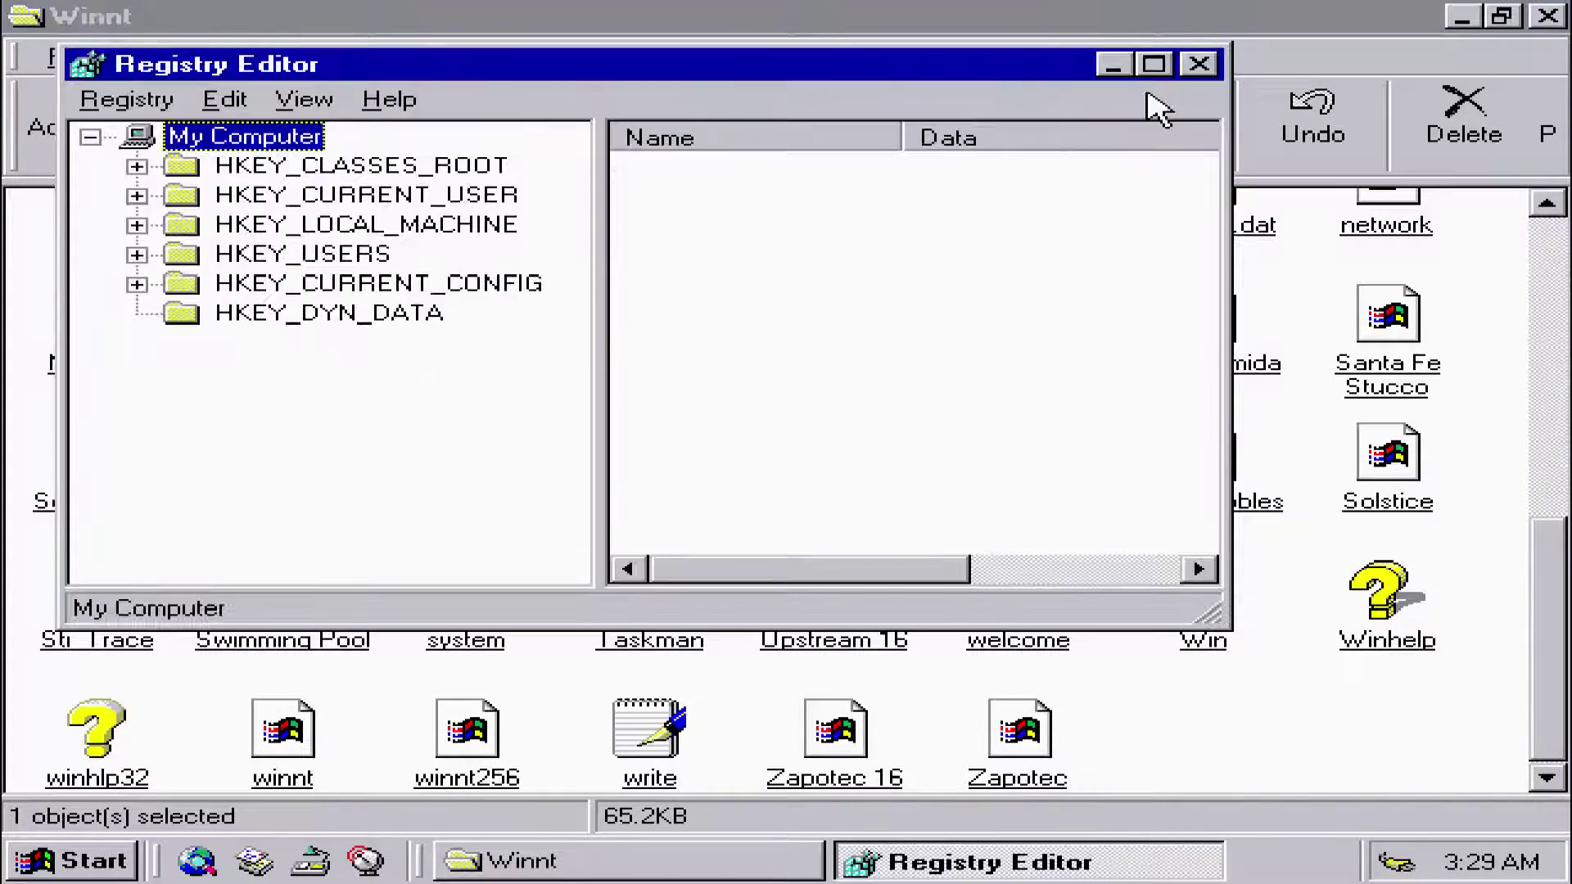
pyautogui.click(1201, 64)
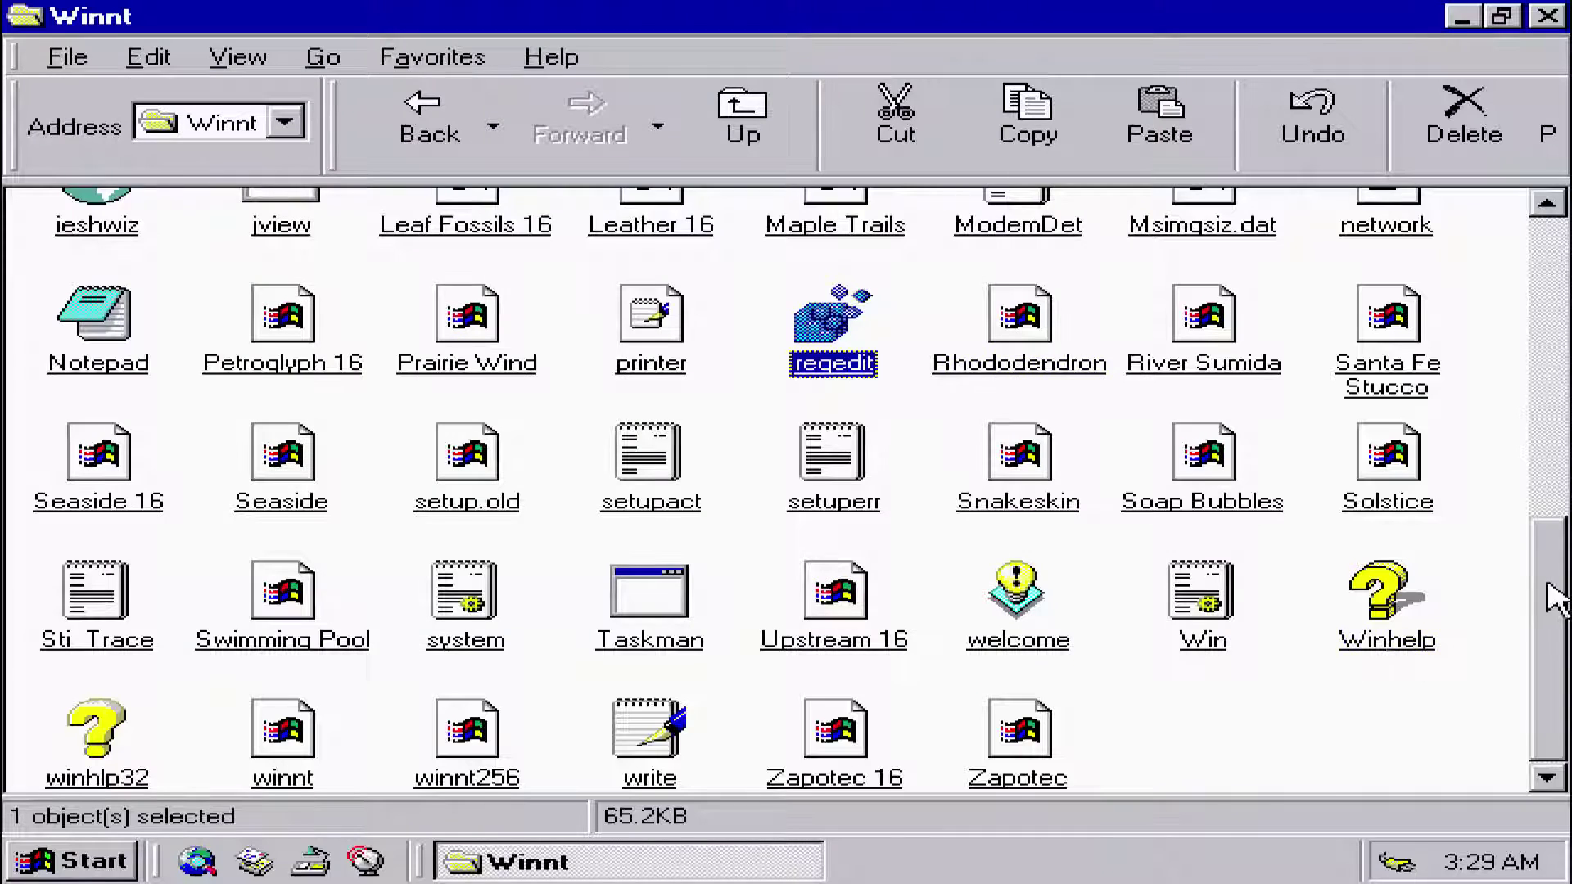
# Step: Select the Taskman program in the Winnt folder, briefly selecting Soap Bubbles
pyautogui.click(689, 635)
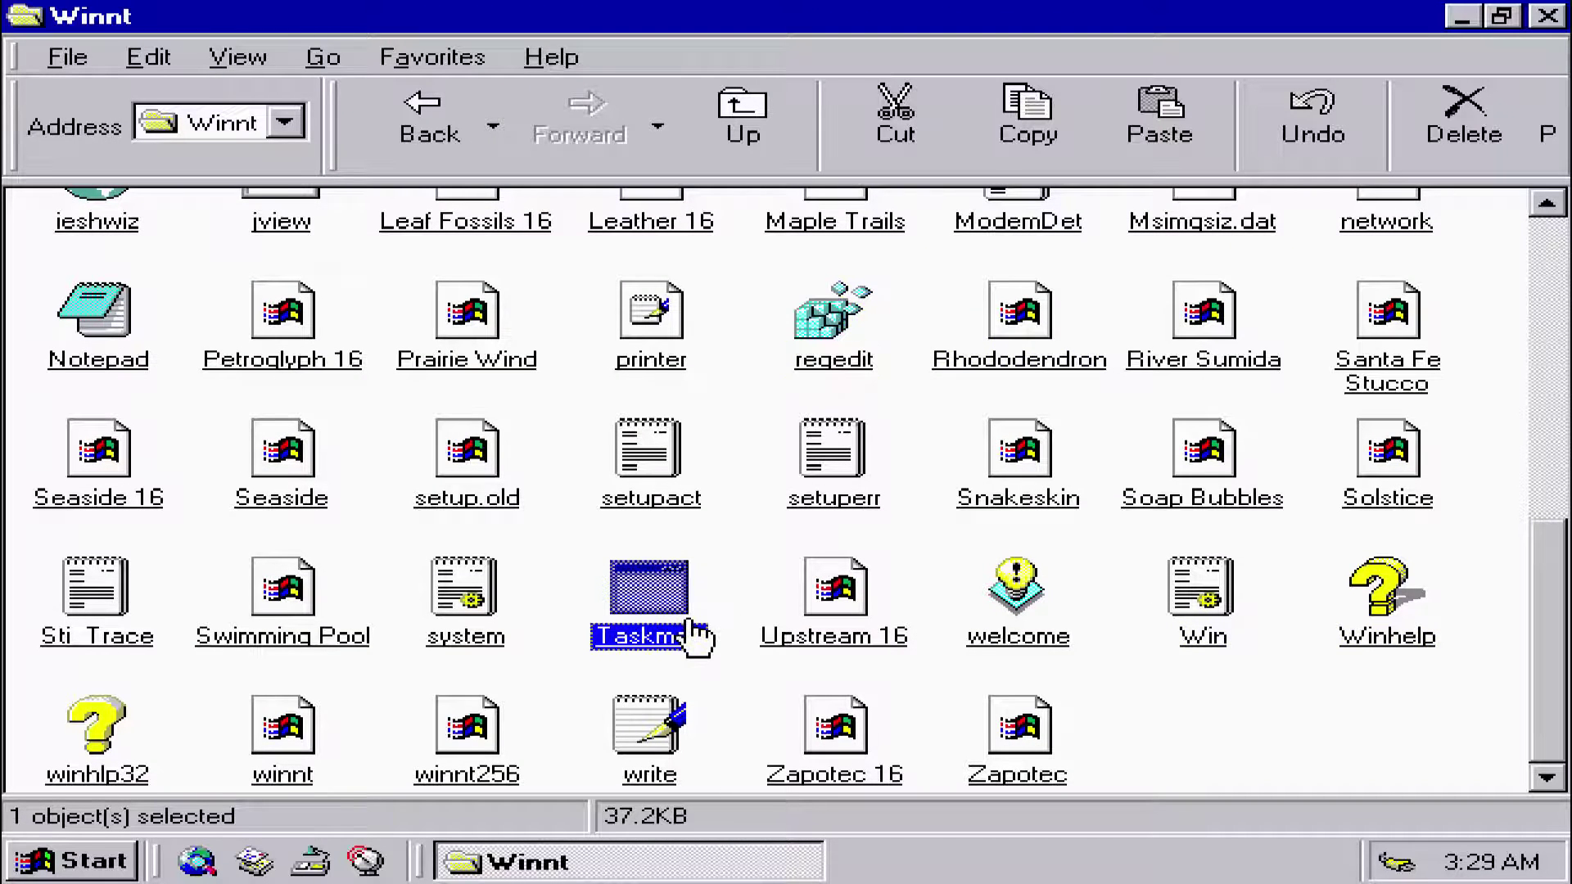
pyautogui.click(1202, 497)
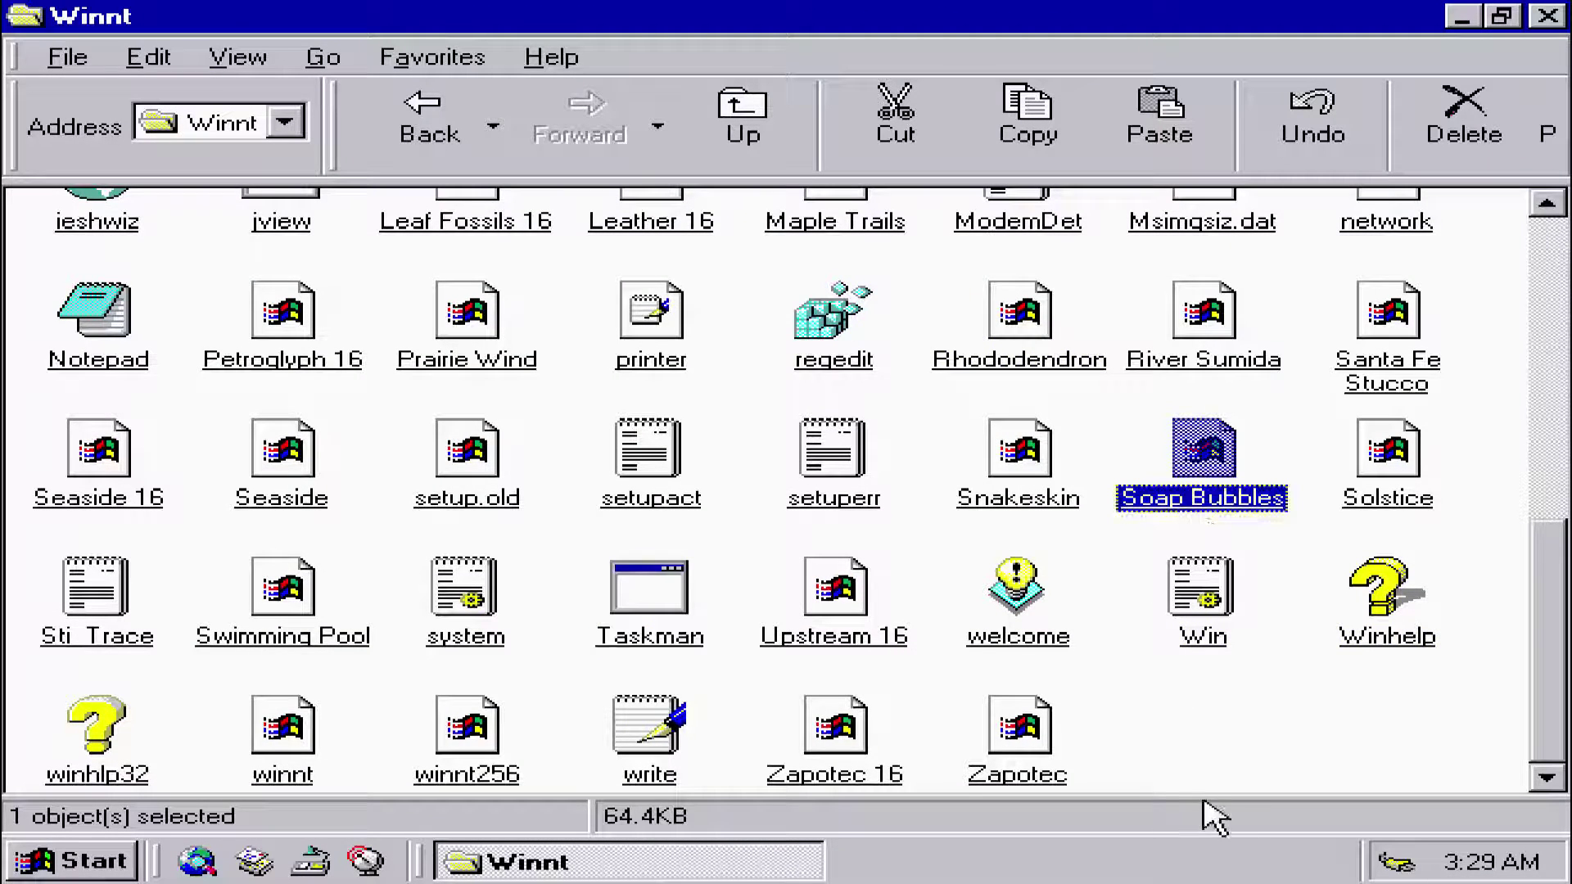
pyautogui.click(1274, 748)
pyautogui.click(640, 632)
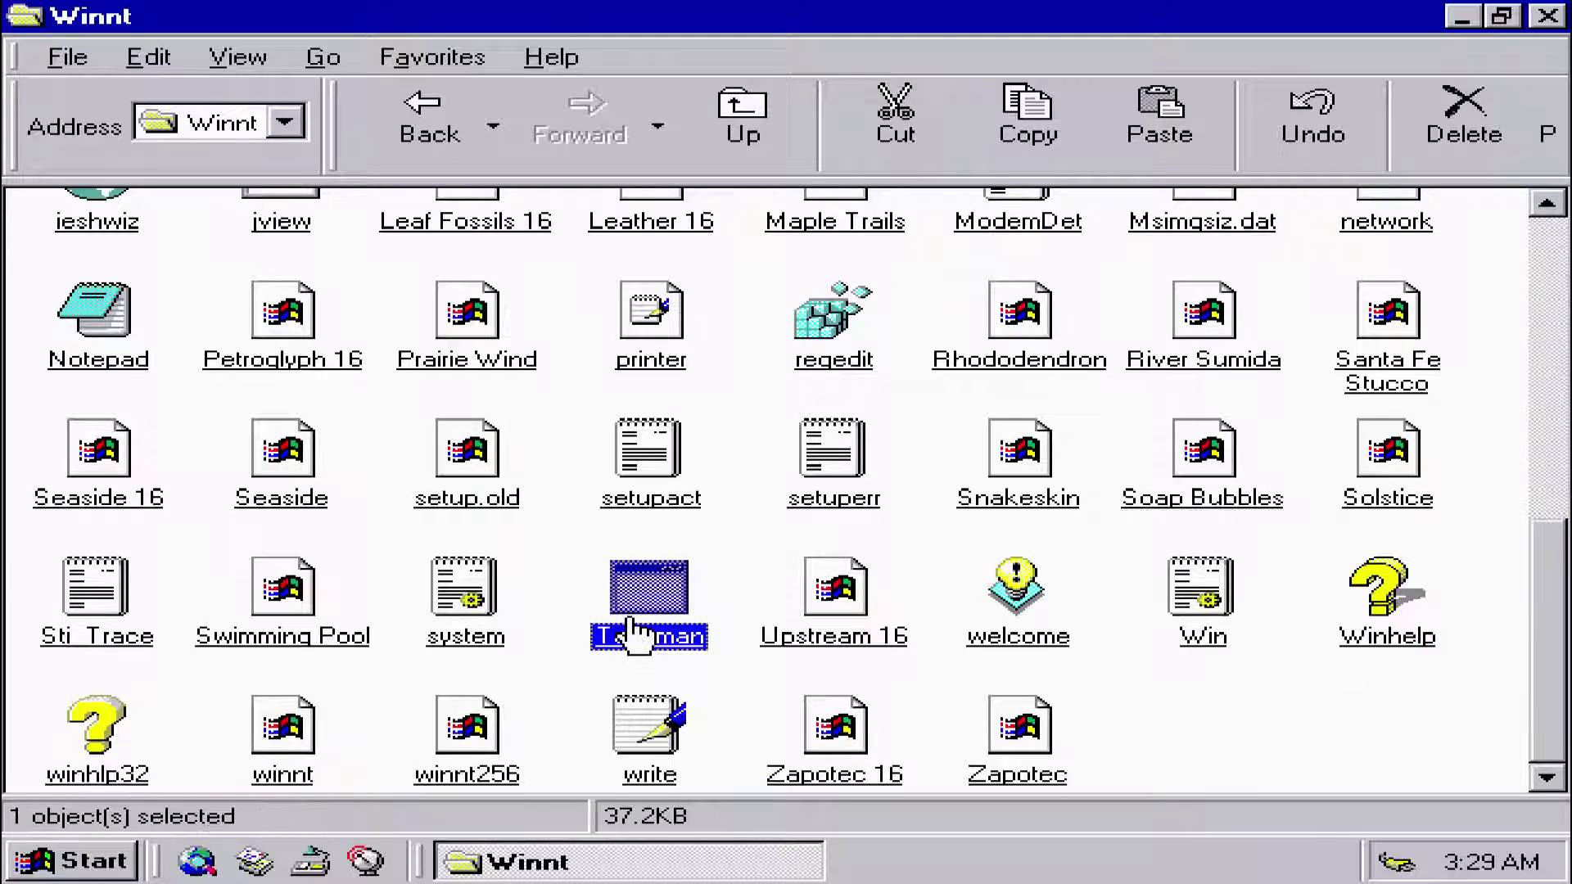
# Step: Launch Task Manager from the taskbar and move it to the top centre of the screen
pyautogui.click(965, 867)
pyautogui.rightClick(965, 868)
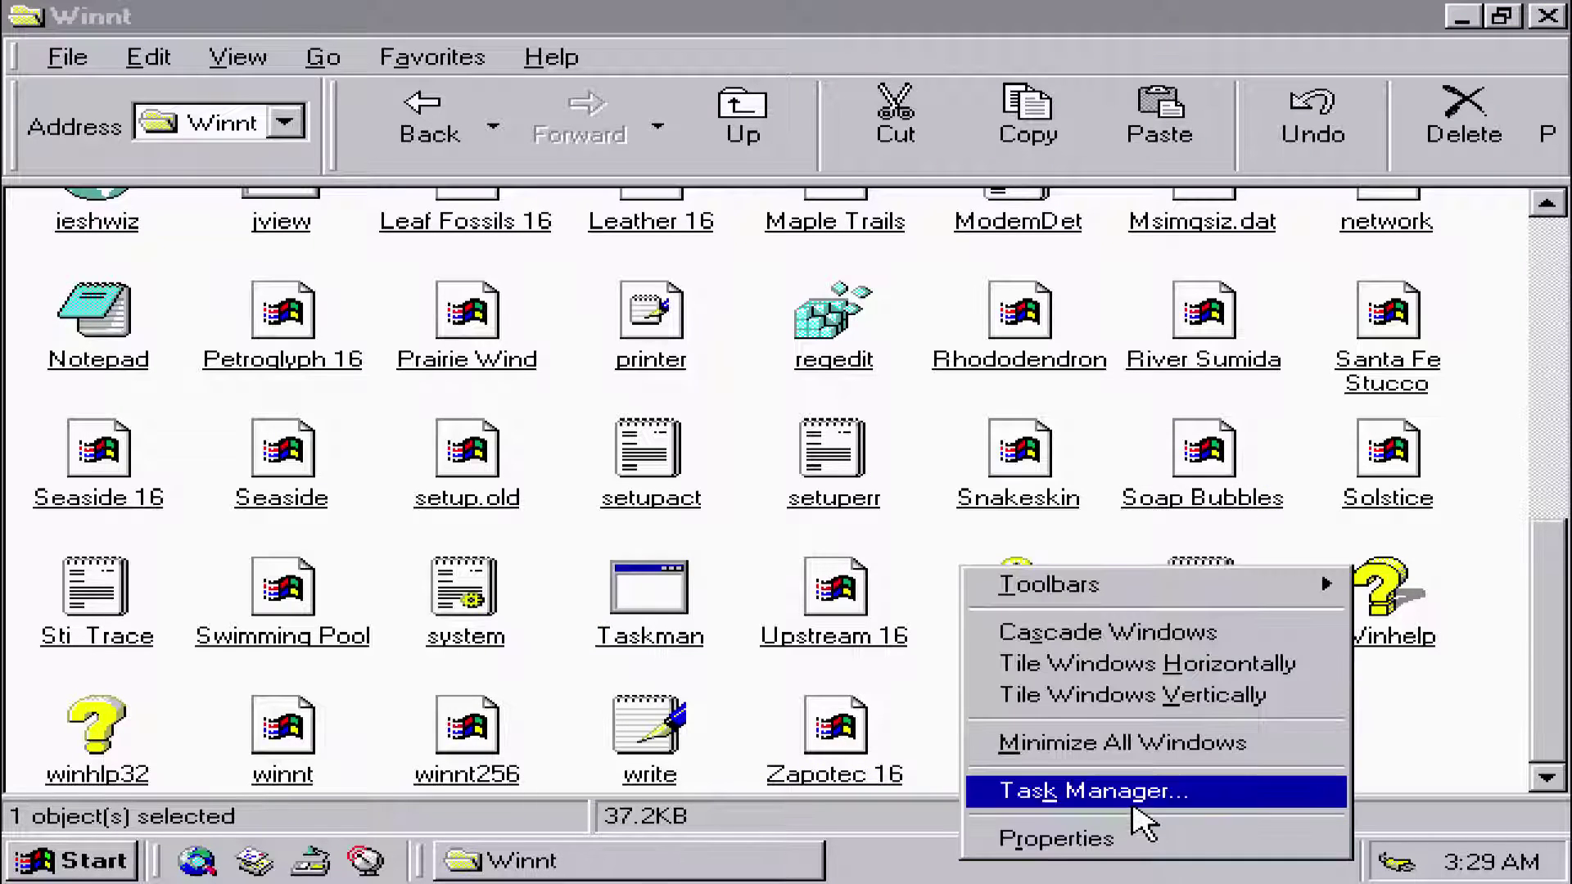
pyautogui.click(1141, 799)
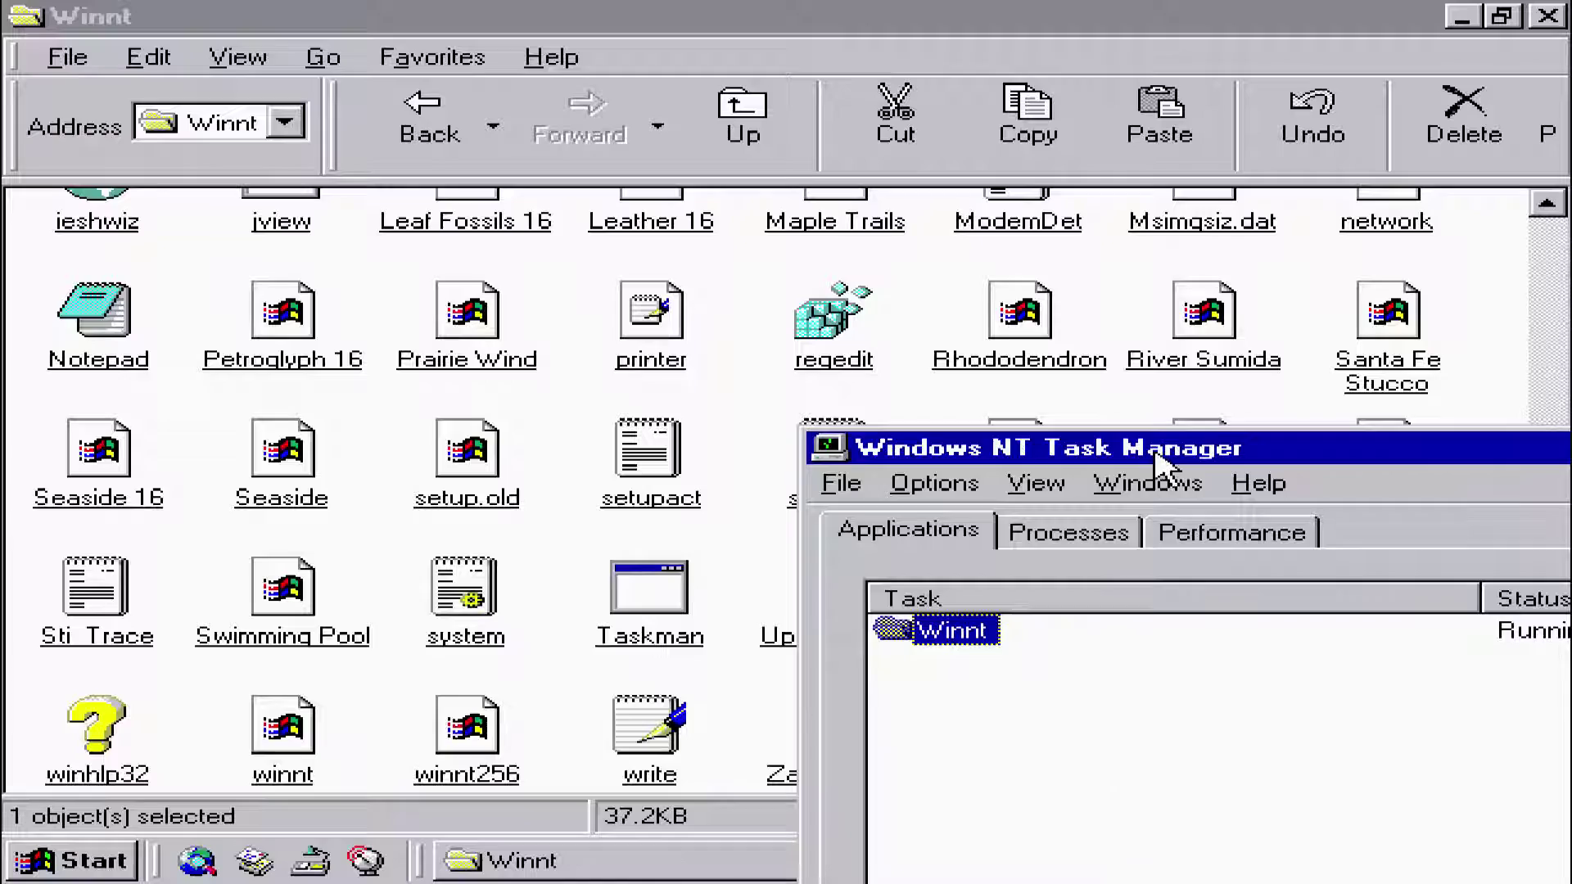
pyautogui.moveTo(1164, 461); pyautogui.dragTo(599, 15)
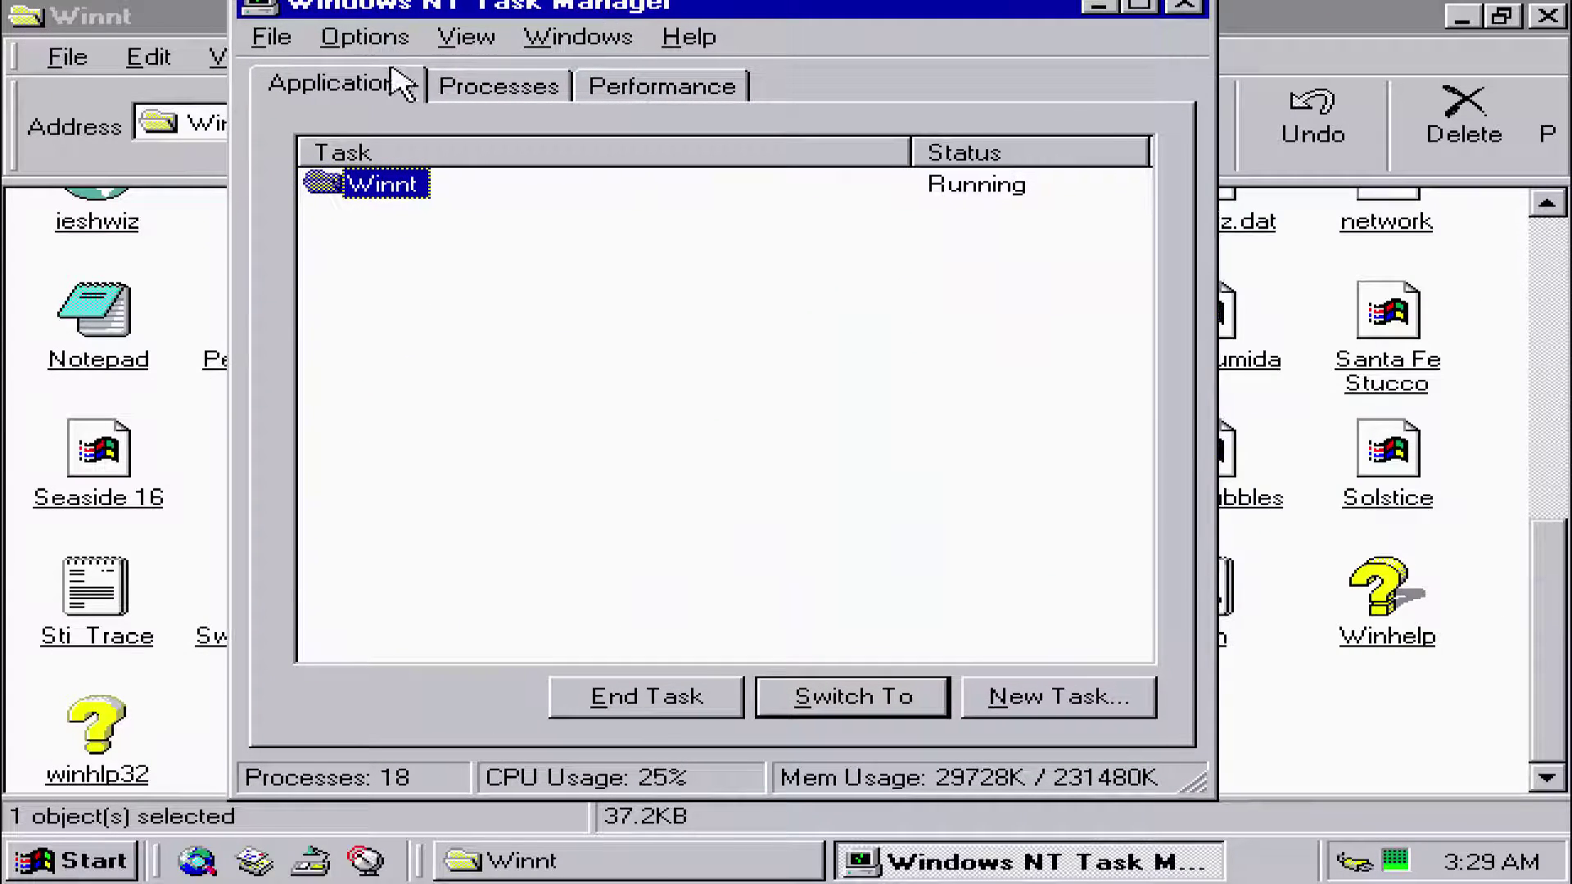
# Step: Look over the Processes and Performance tabs, then close Task Manager
pyautogui.click(497, 86)
pyautogui.click(661, 86)
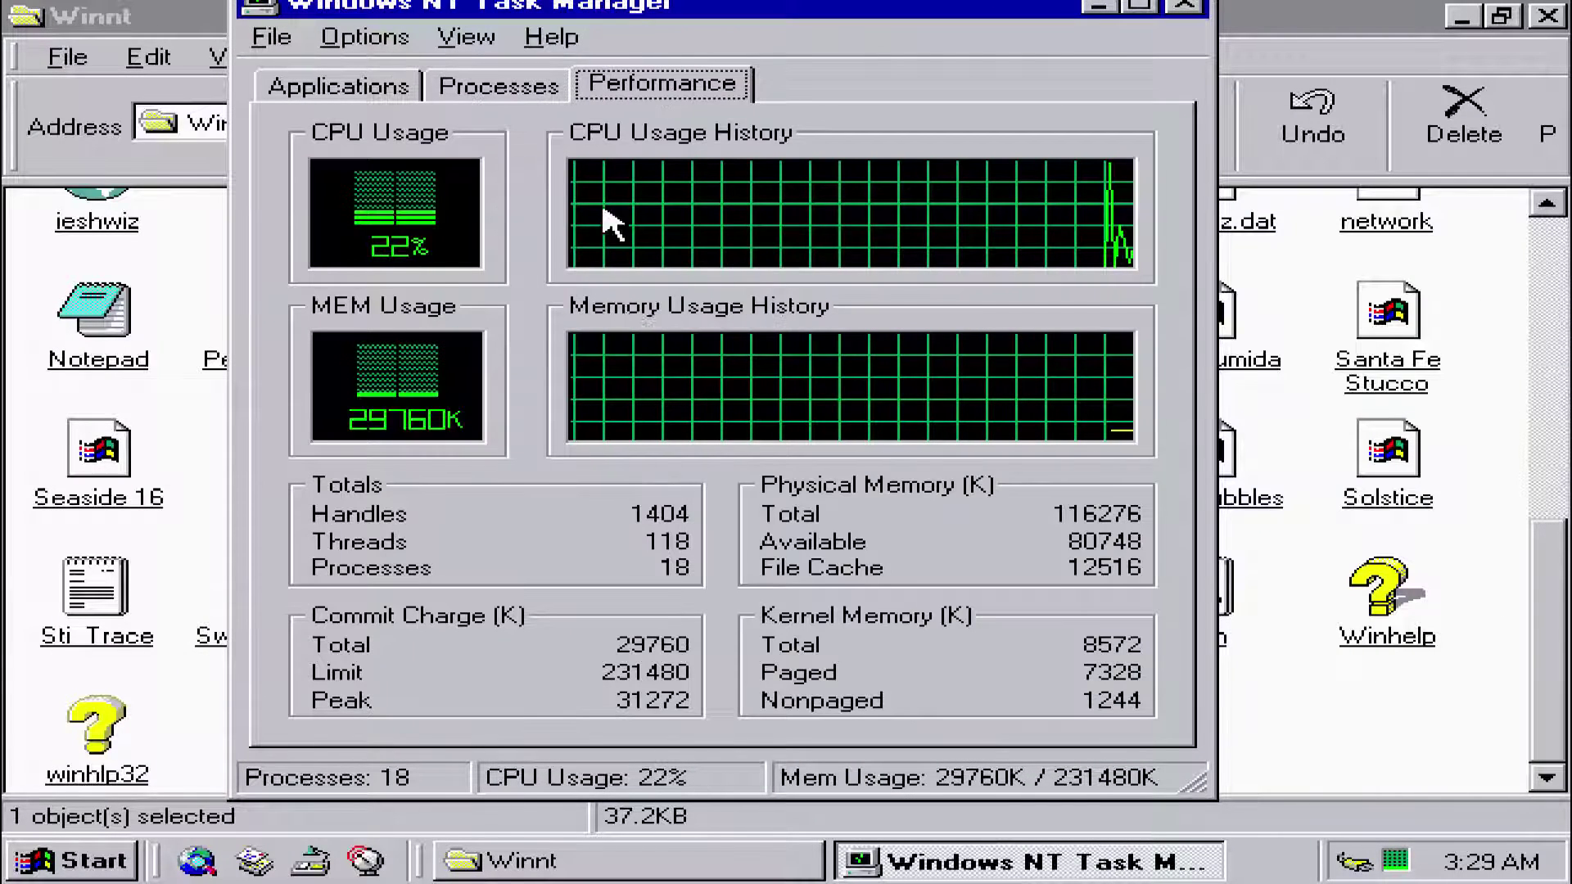
pyautogui.click(497, 85)
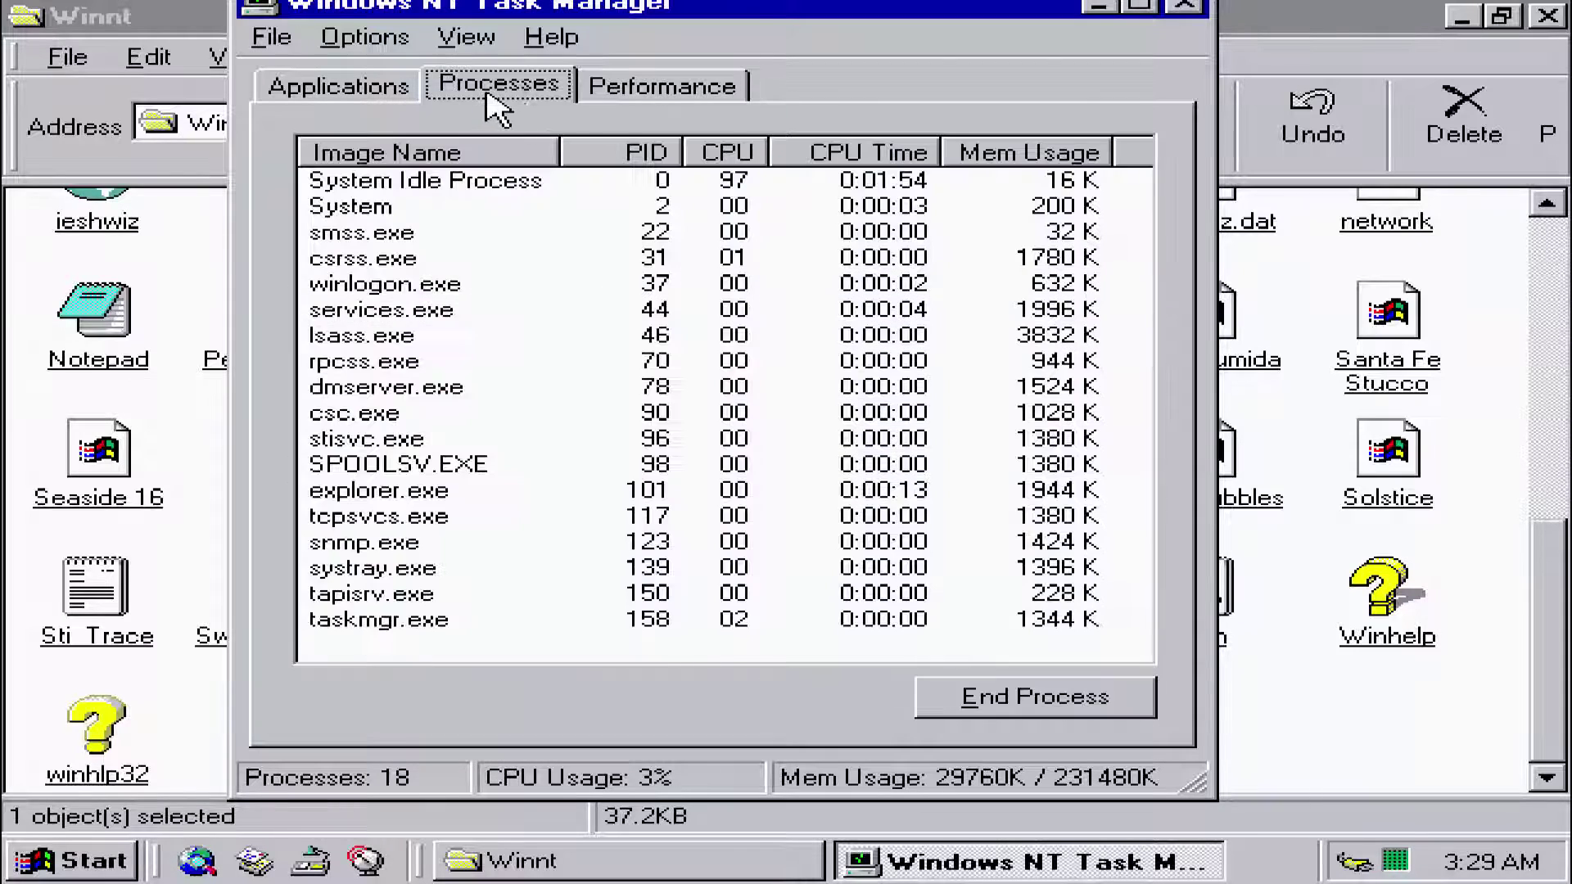
pyautogui.click(1177, 12)
# Step: Go back to drive C: and open the Winnt\system32 folder
pyautogui.click(429, 116)
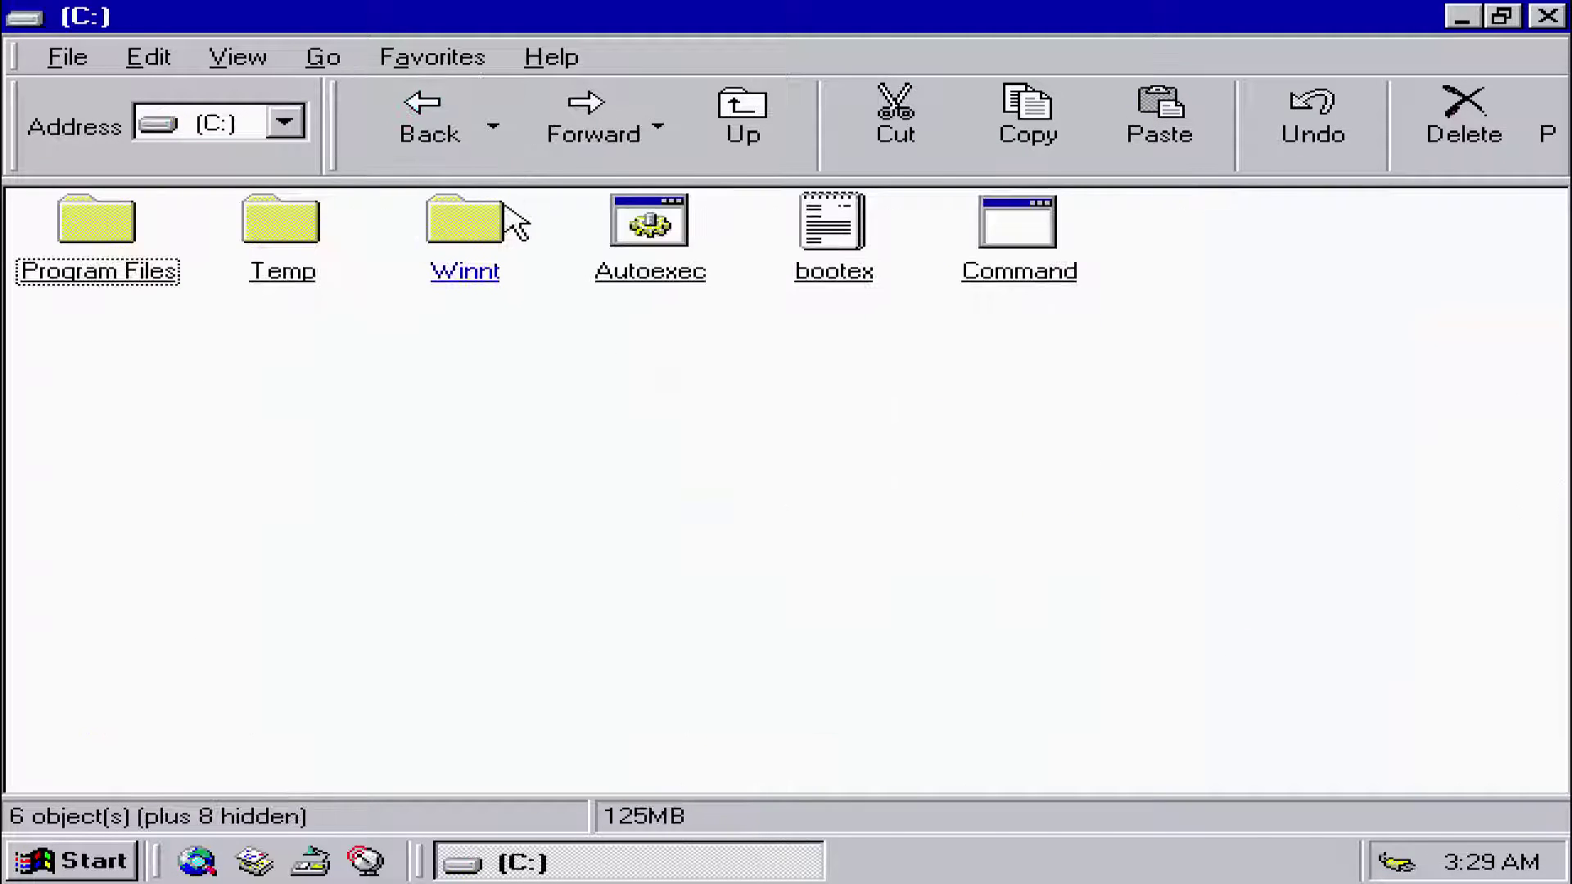
pyautogui.doubleClick(485, 239)
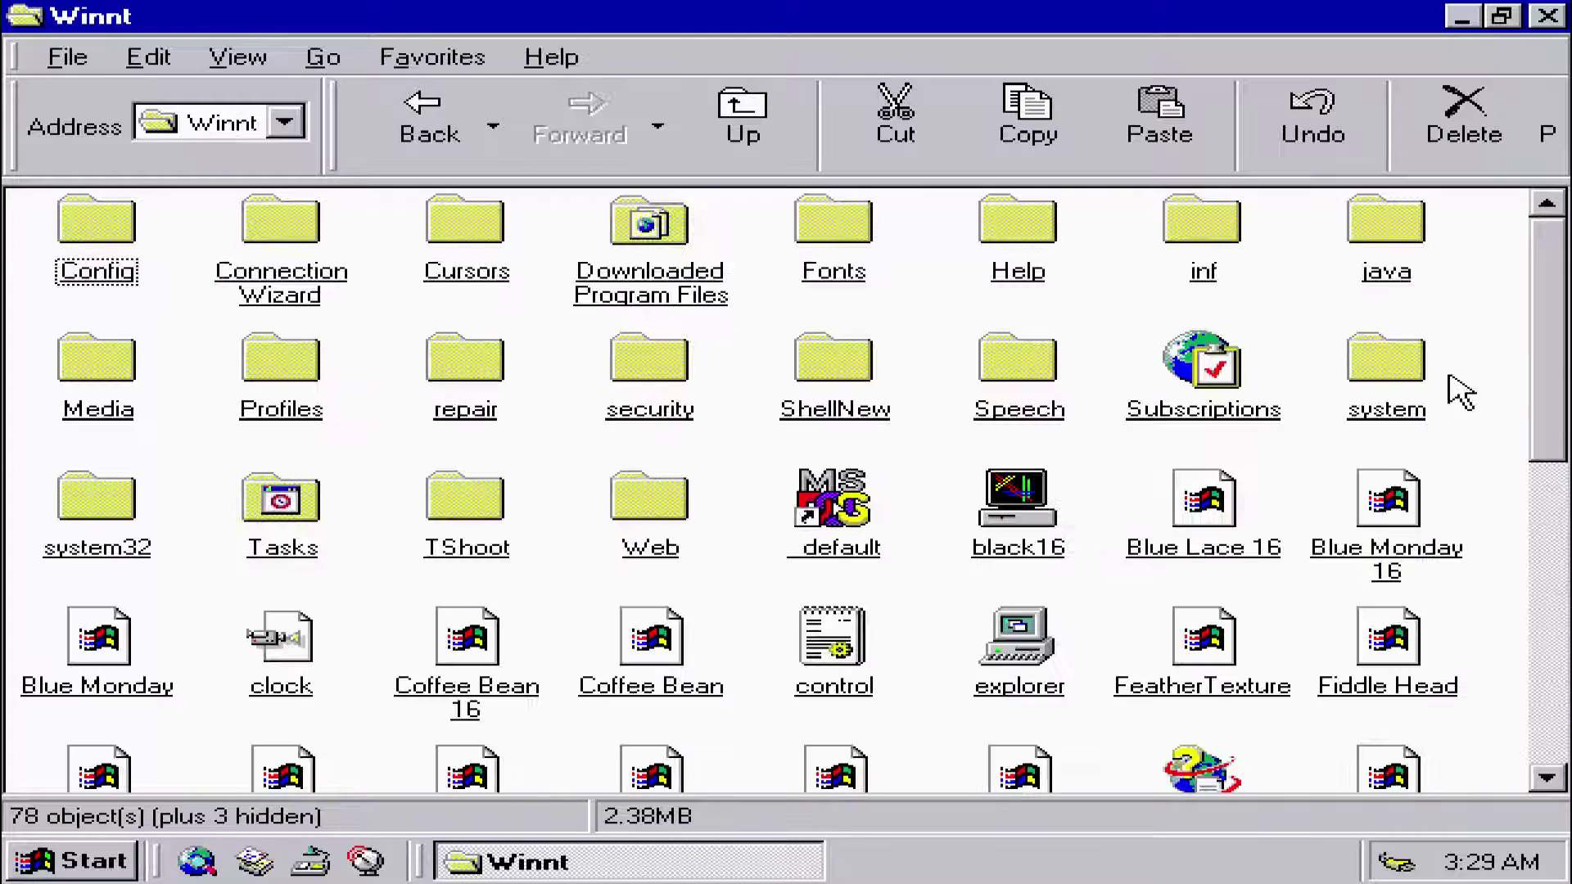
pyautogui.doubleClick(96, 510)
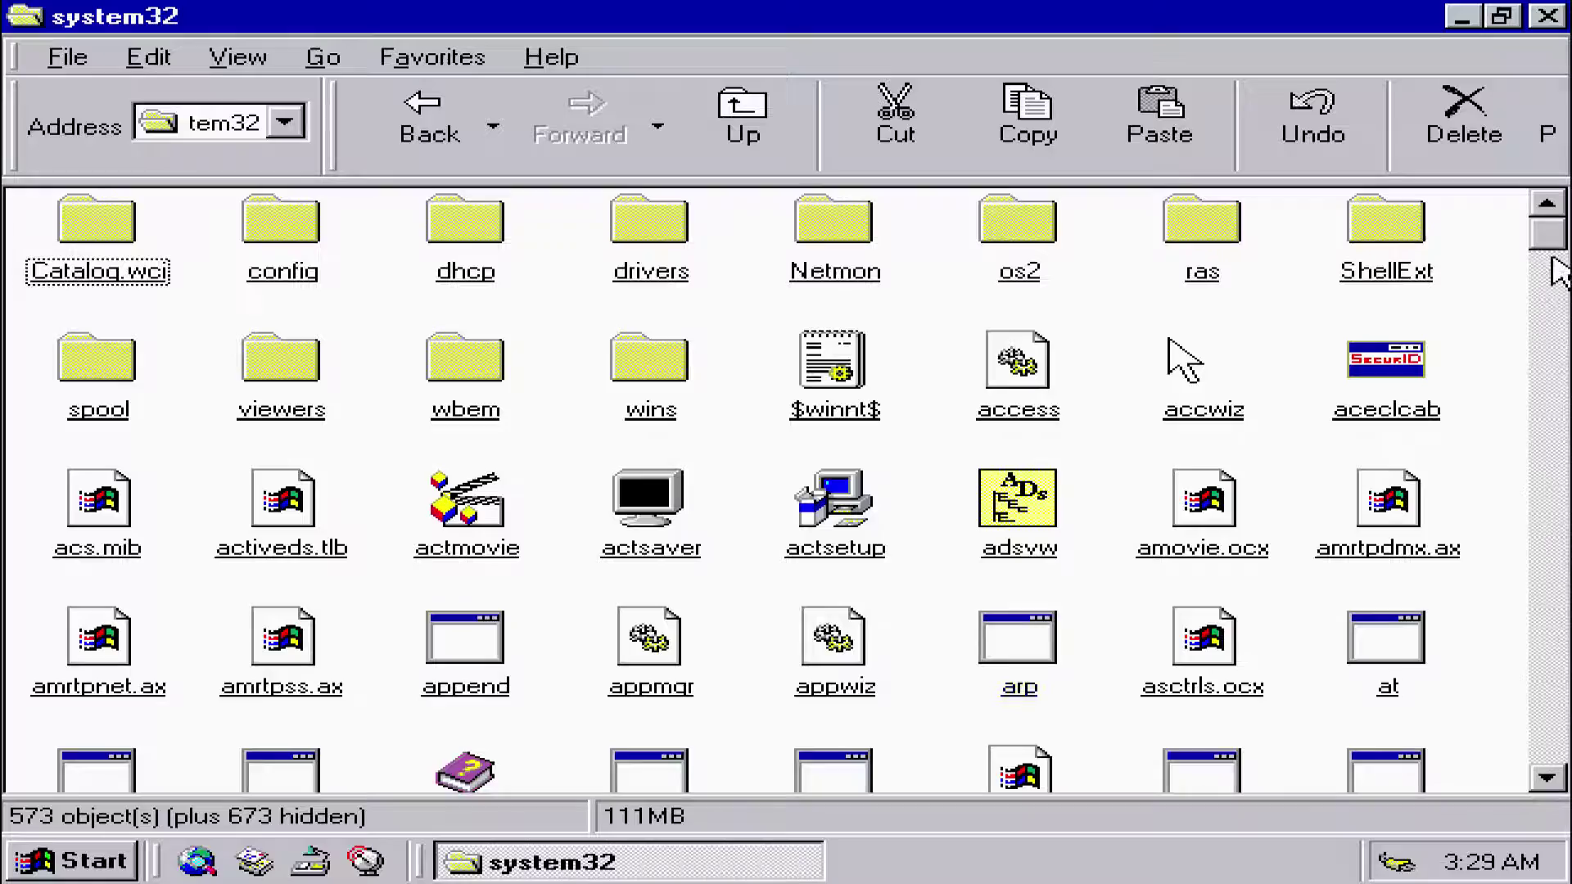
pyautogui.moveTo(1550, 240); pyautogui.dragTo(1557, 380)
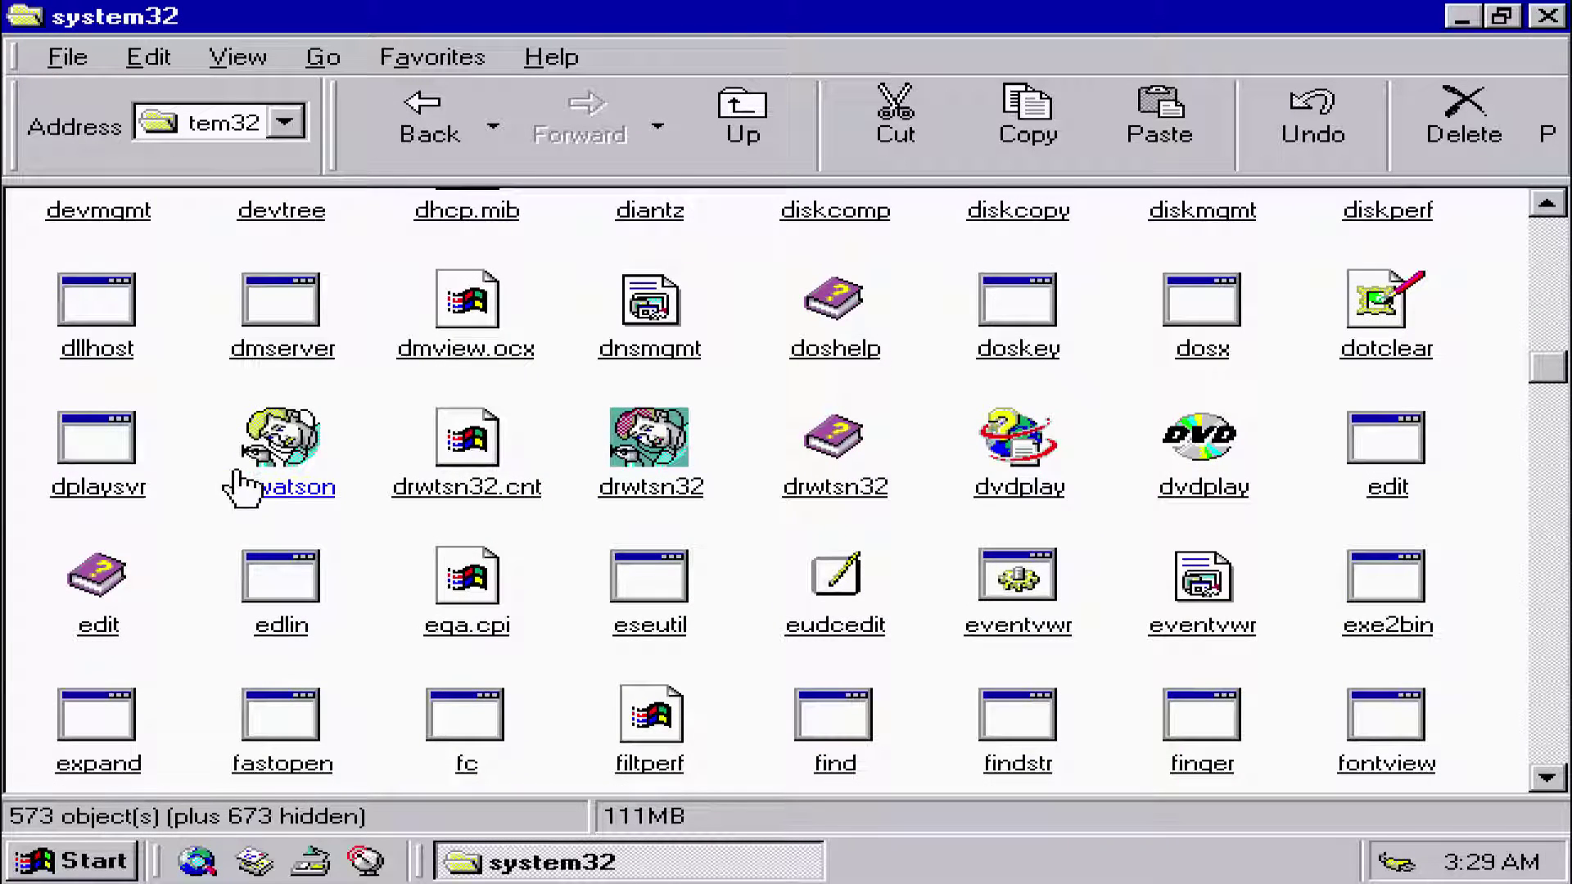
# Step: Launch drwatson from system32 and dismiss its No Faults Detected report
pyautogui.click(243, 488)
pyautogui.doubleClick(243, 487)
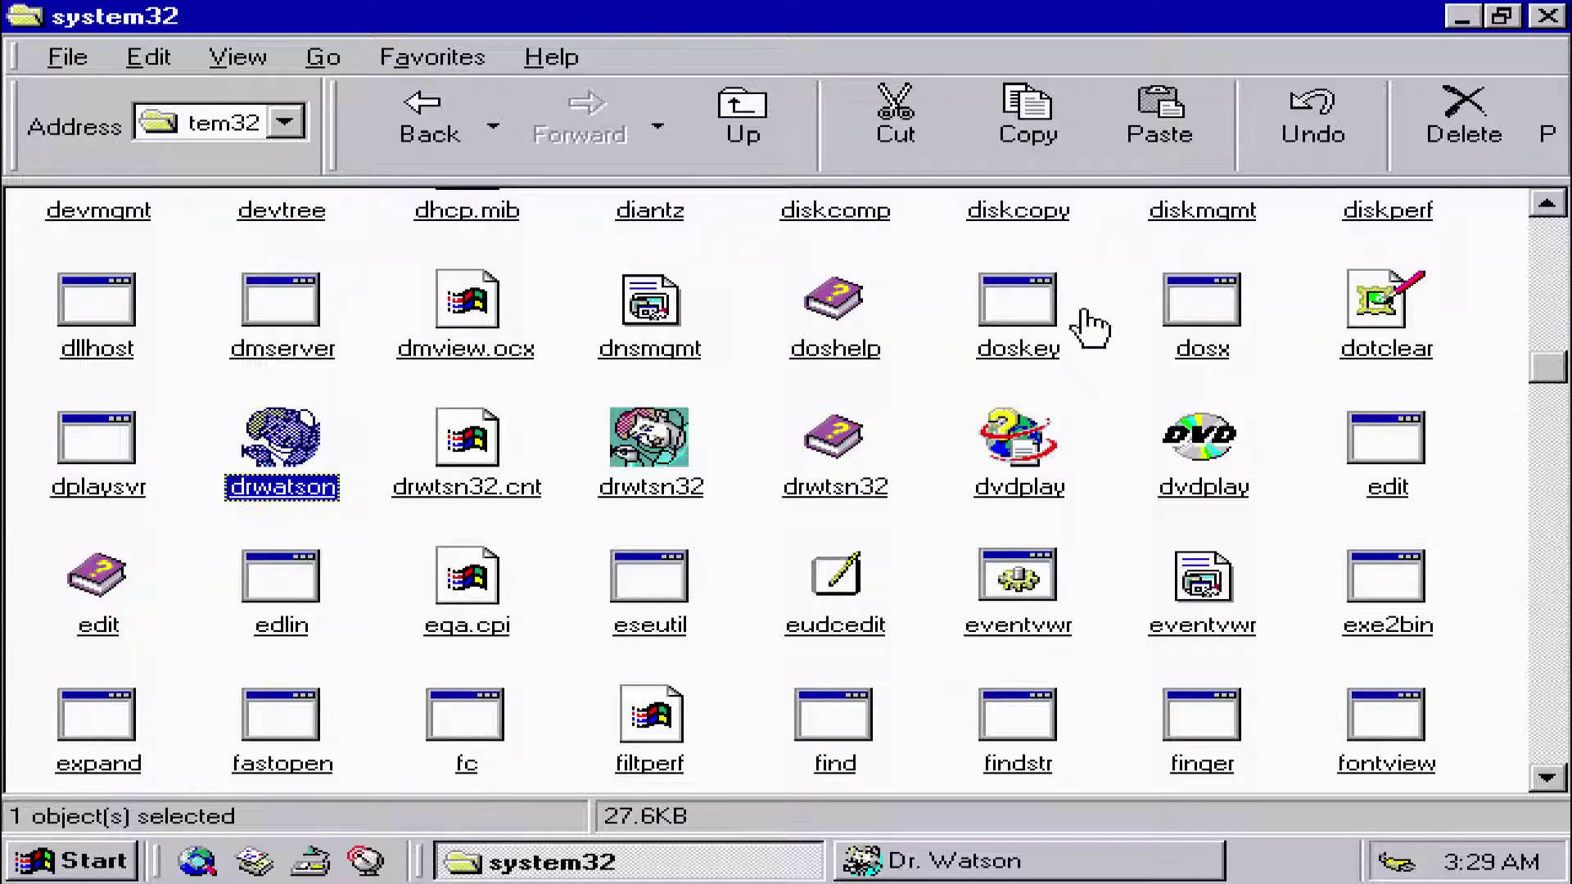
pyautogui.click(1142, 863)
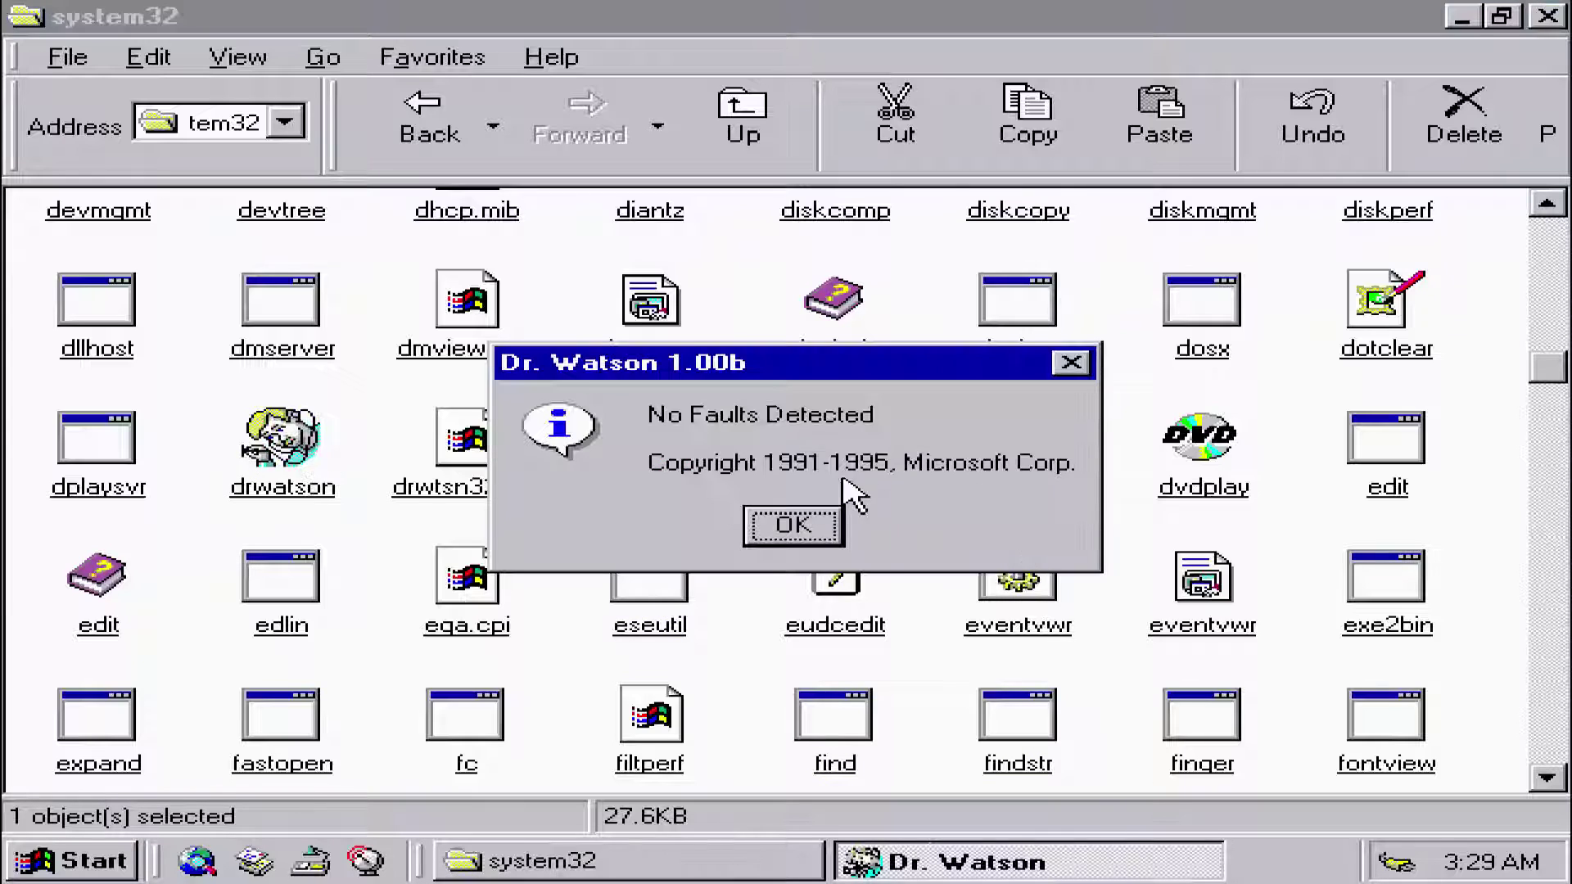
pyautogui.click(799, 521)
pyautogui.moveTo(1550, 368)
pyautogui.mouseDown()
pyautogui.moveTo(1545, 666)
pyautogui.moveTo(1545, 639)
pyautogui.mouseUp()
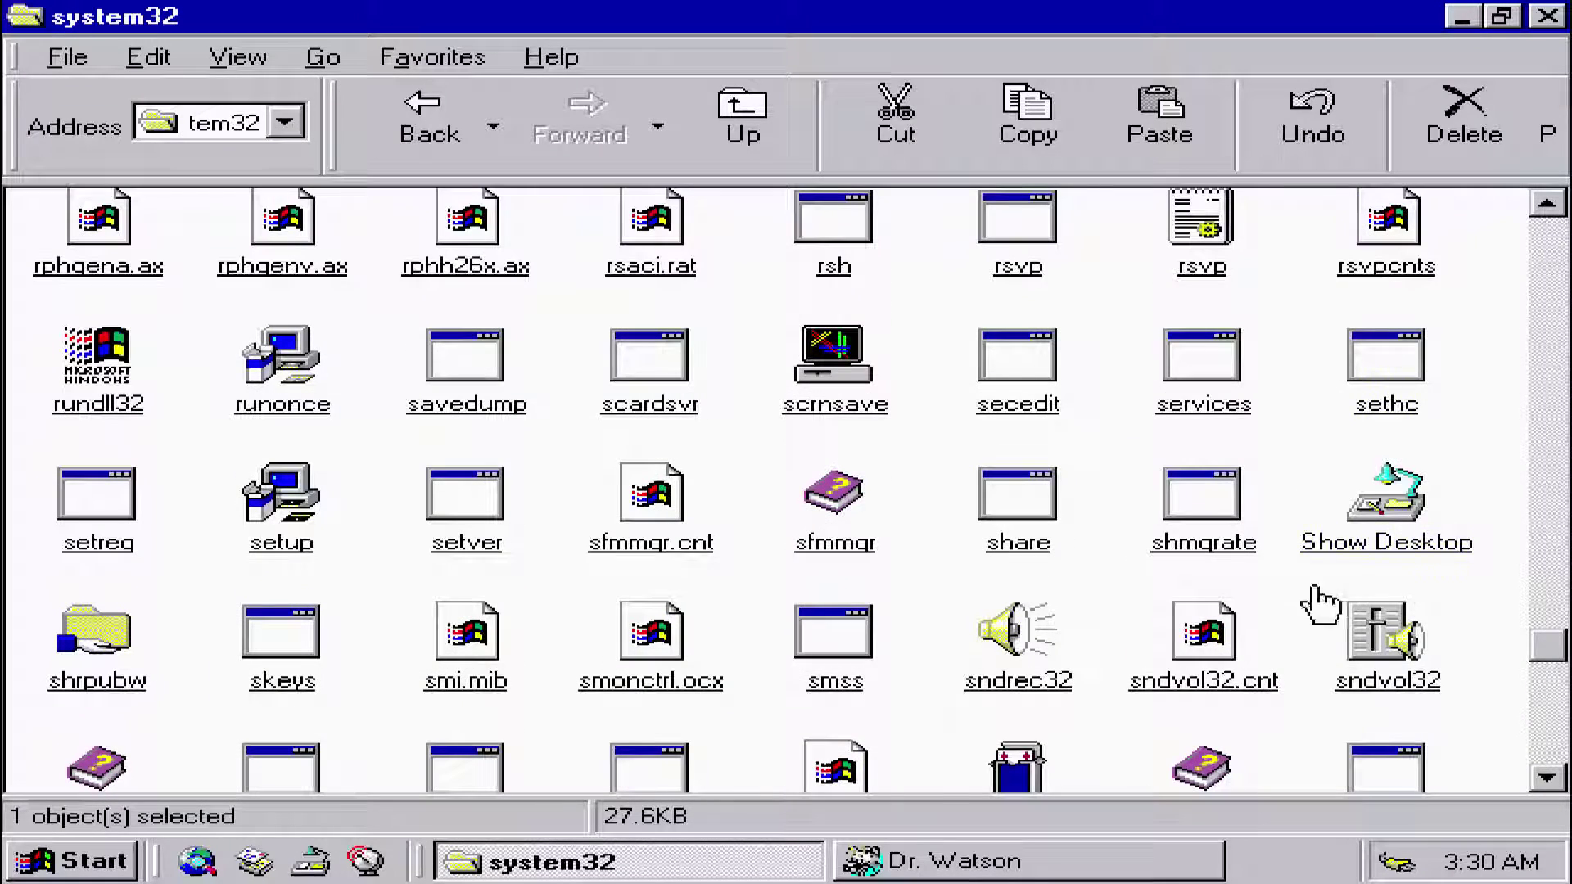
pyautogui.doubleClick(1389, 516)
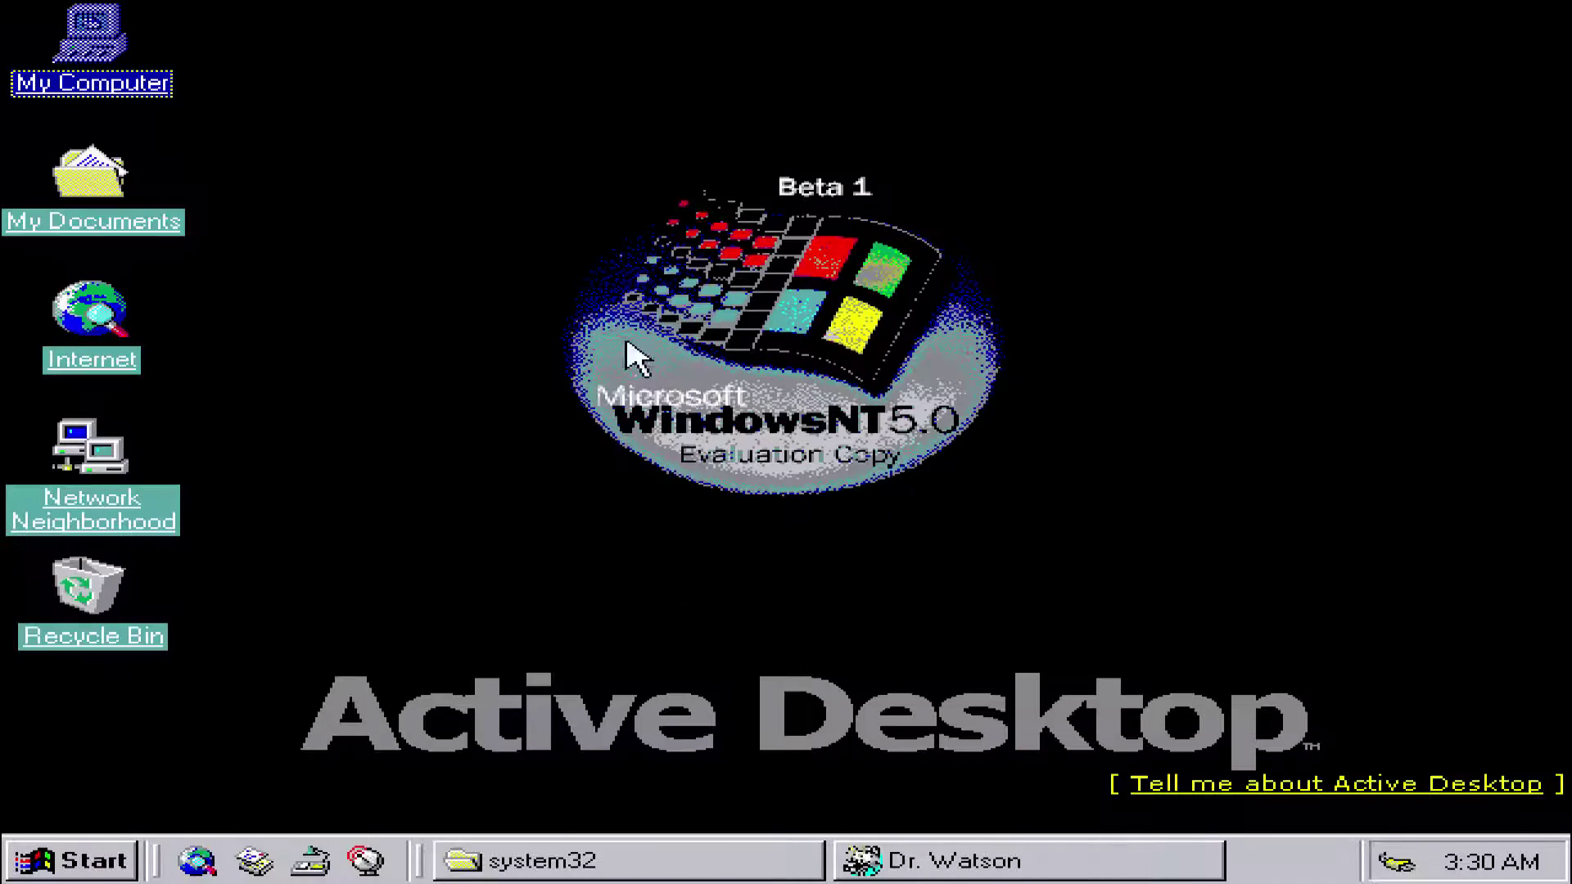
pyautogui.click(531, 866)
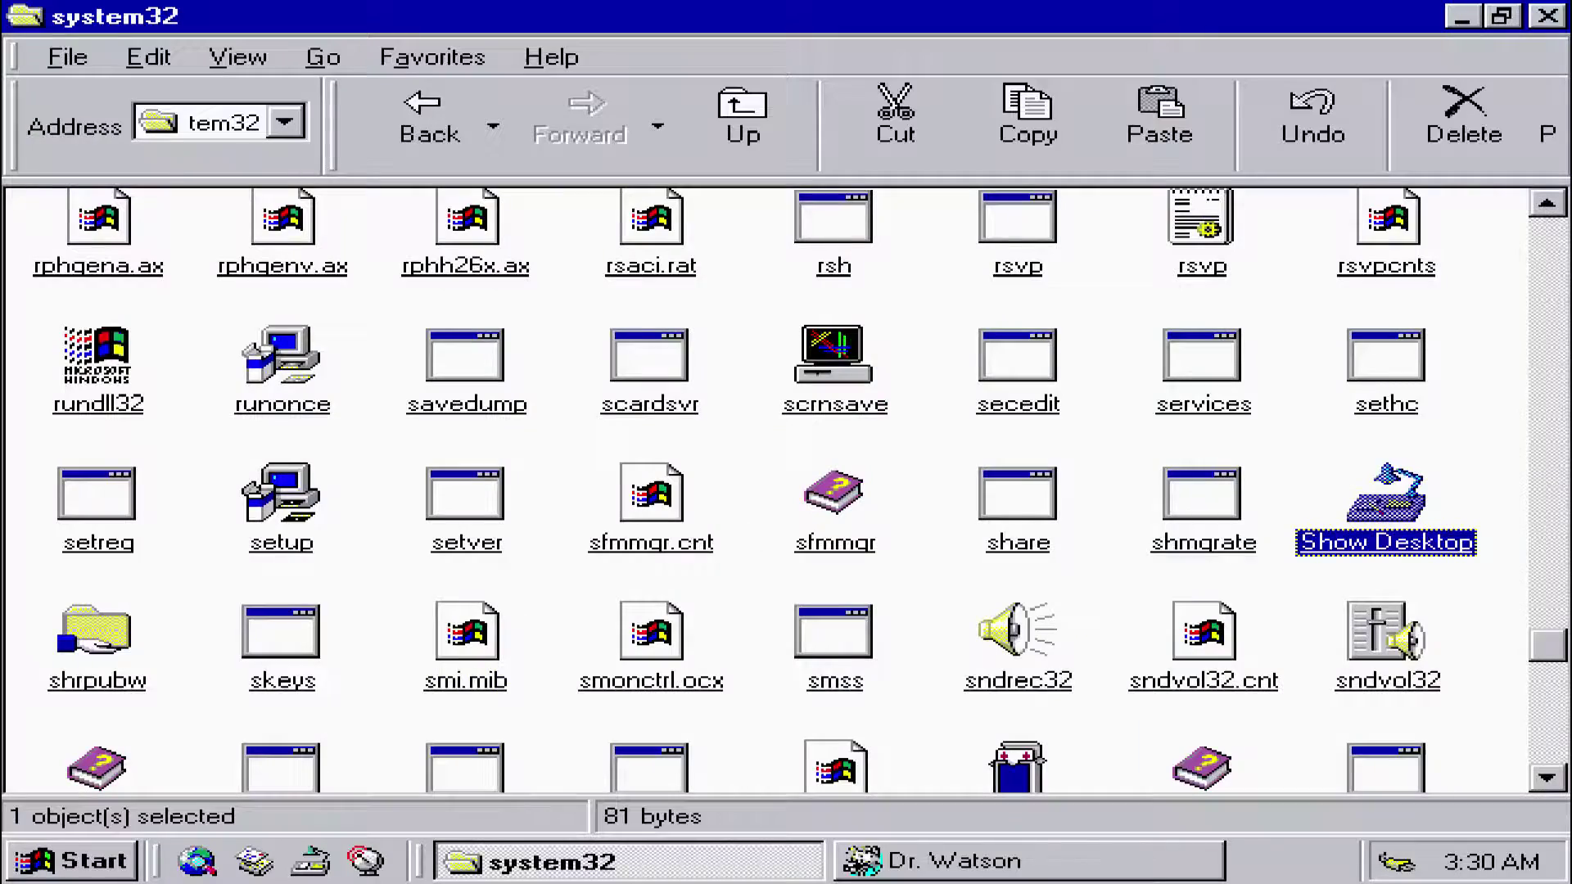
pyautogui.moveTo(1550, 651)
pyautogui.mouseDown()
pyautogui.moveTo(1550, 706)
pyautogui.moveTo(1550, 656)
pyautogui.mouseUp()
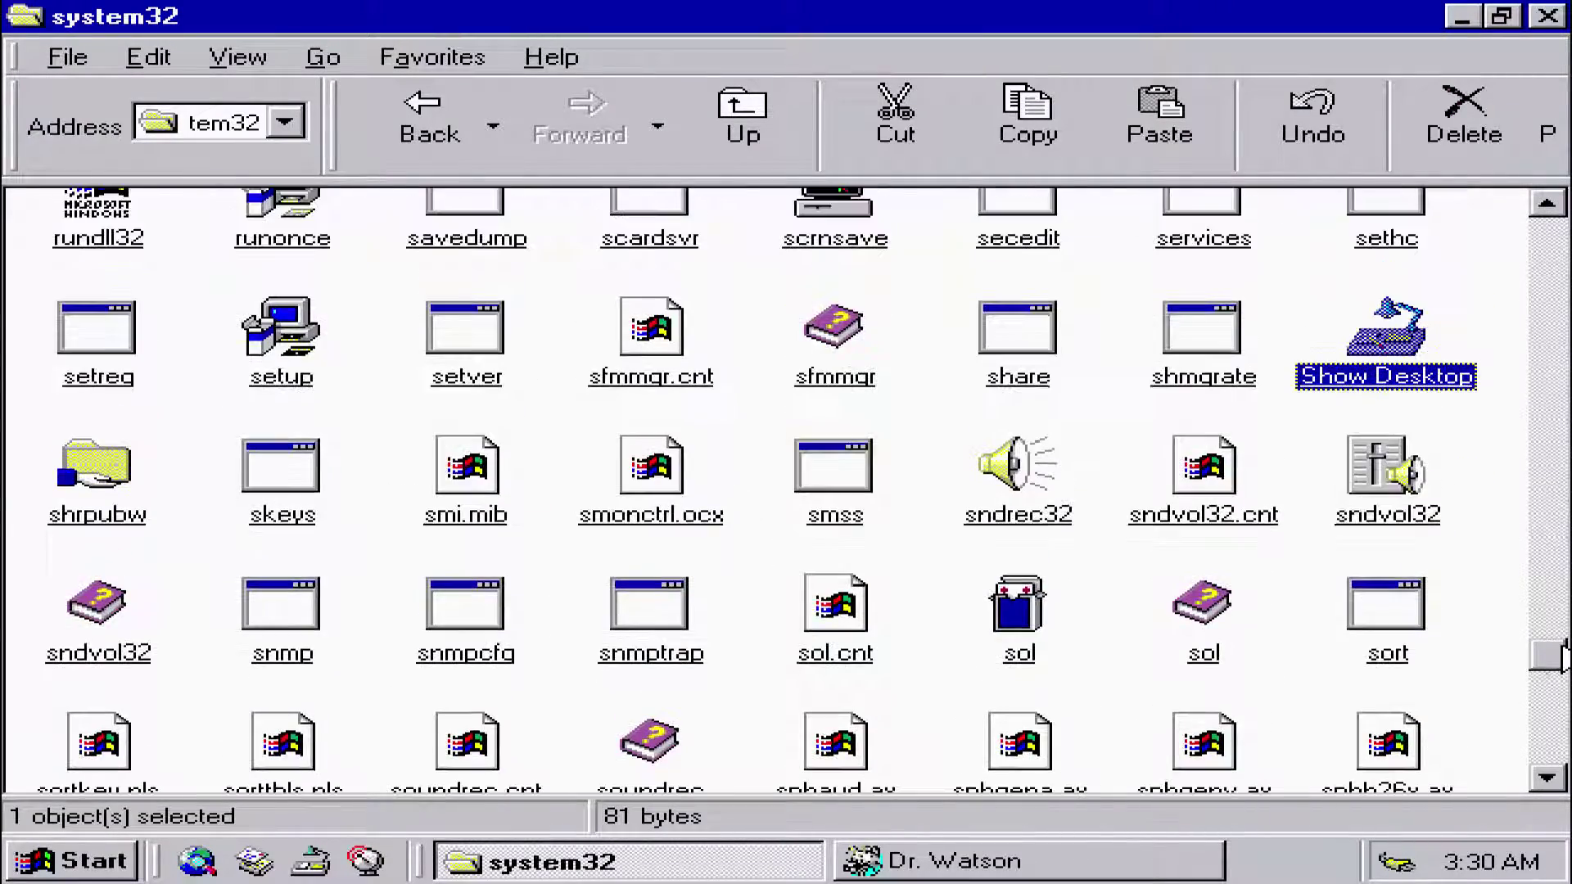
pyautogui.doubleClick(1017, 621)
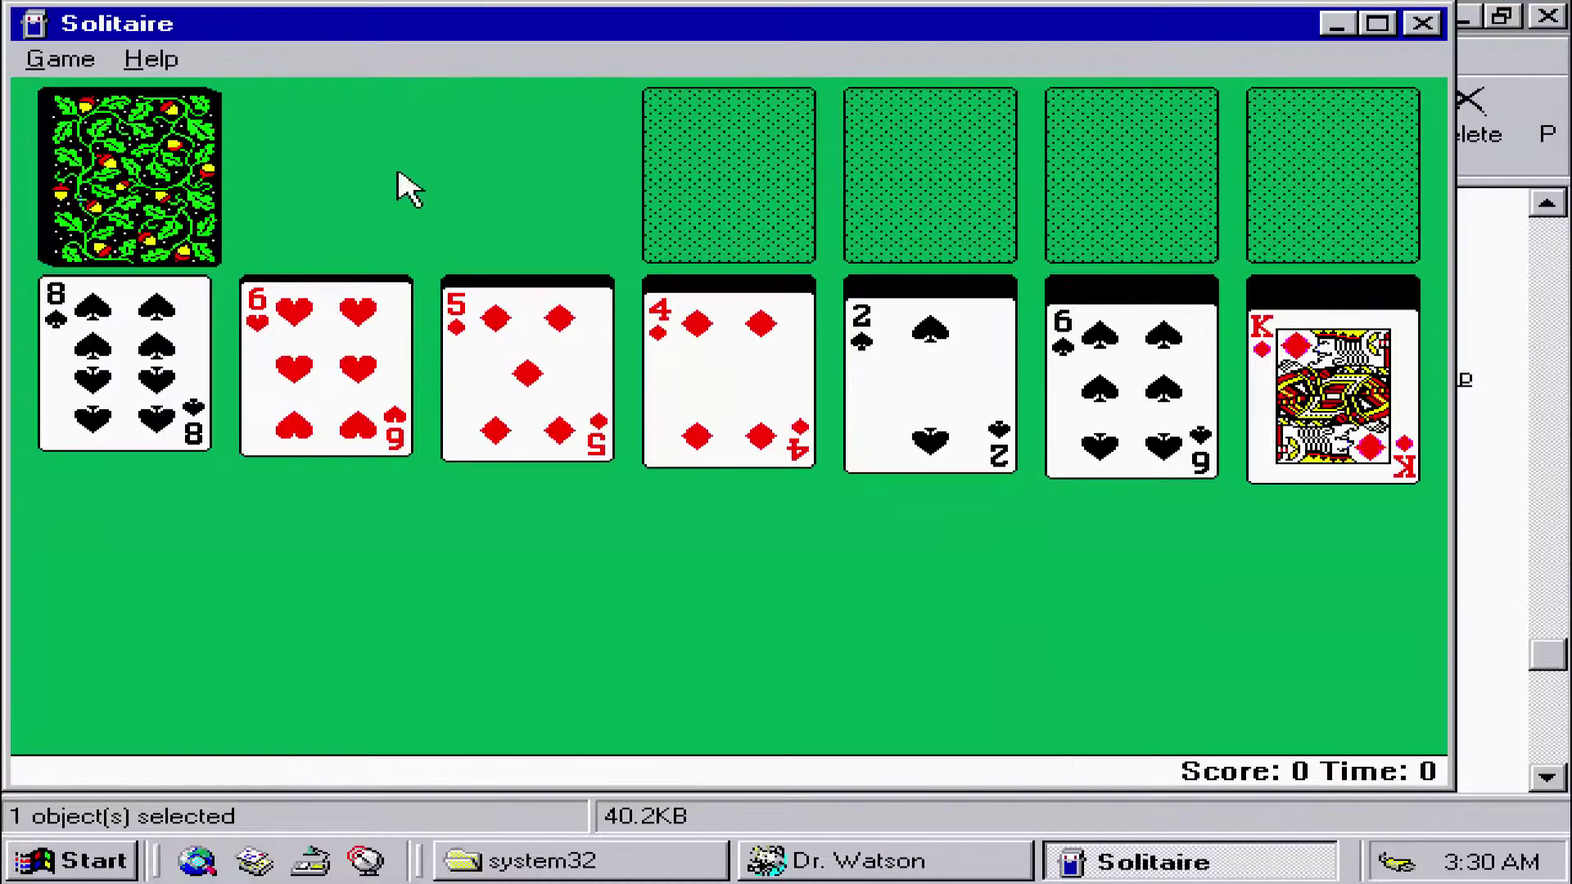
pyautogui.click(1423, 23)
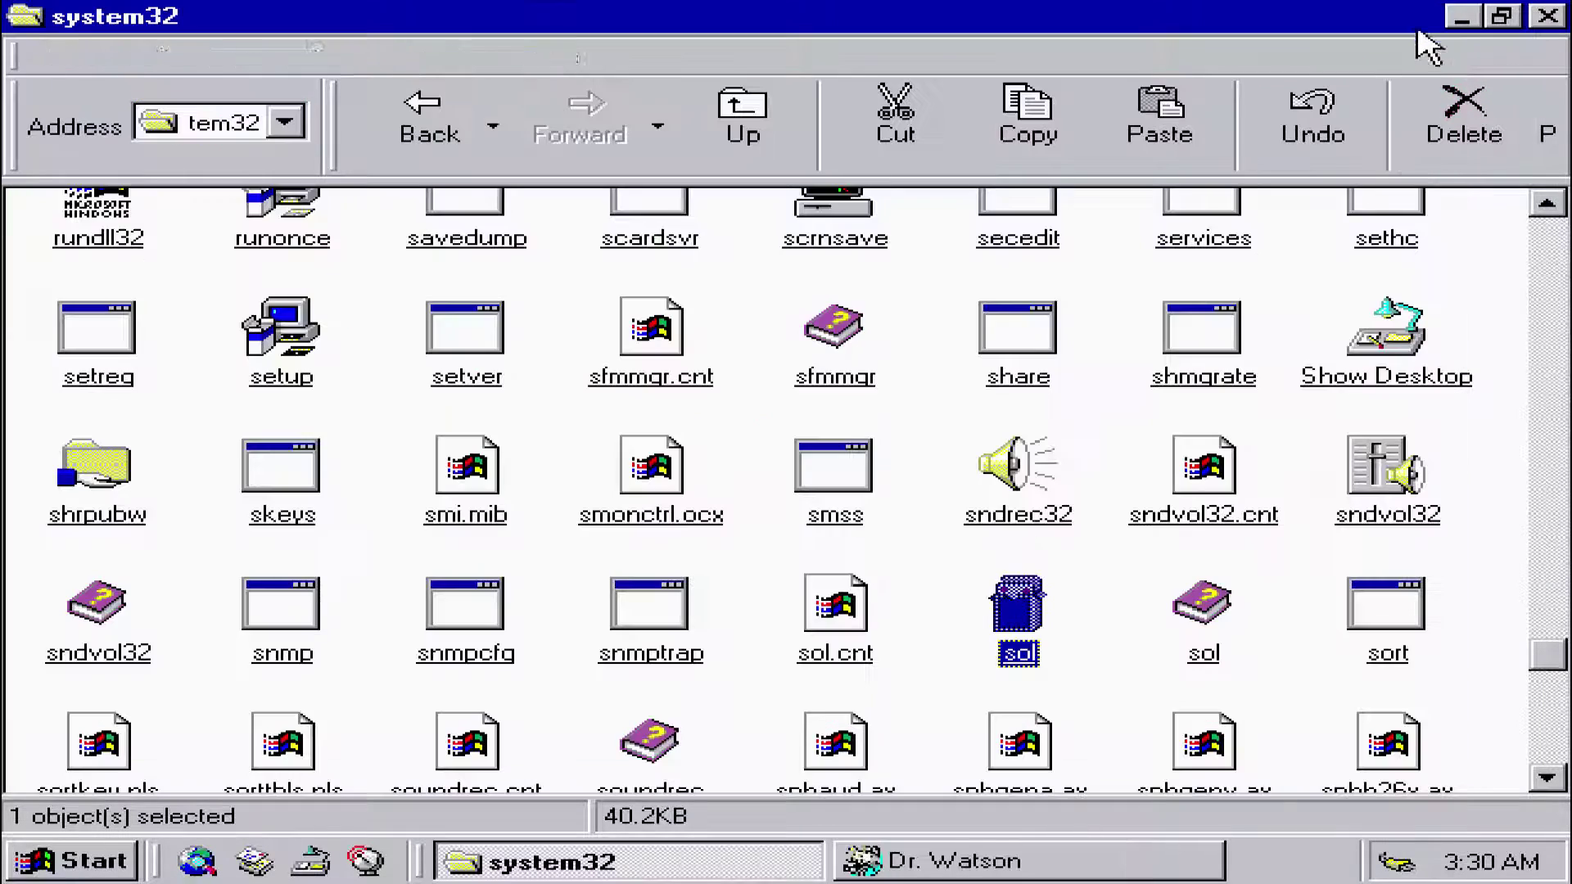
pyautogui.moveTo(1554, 669); pyautogui.dragTo(1554, 760)
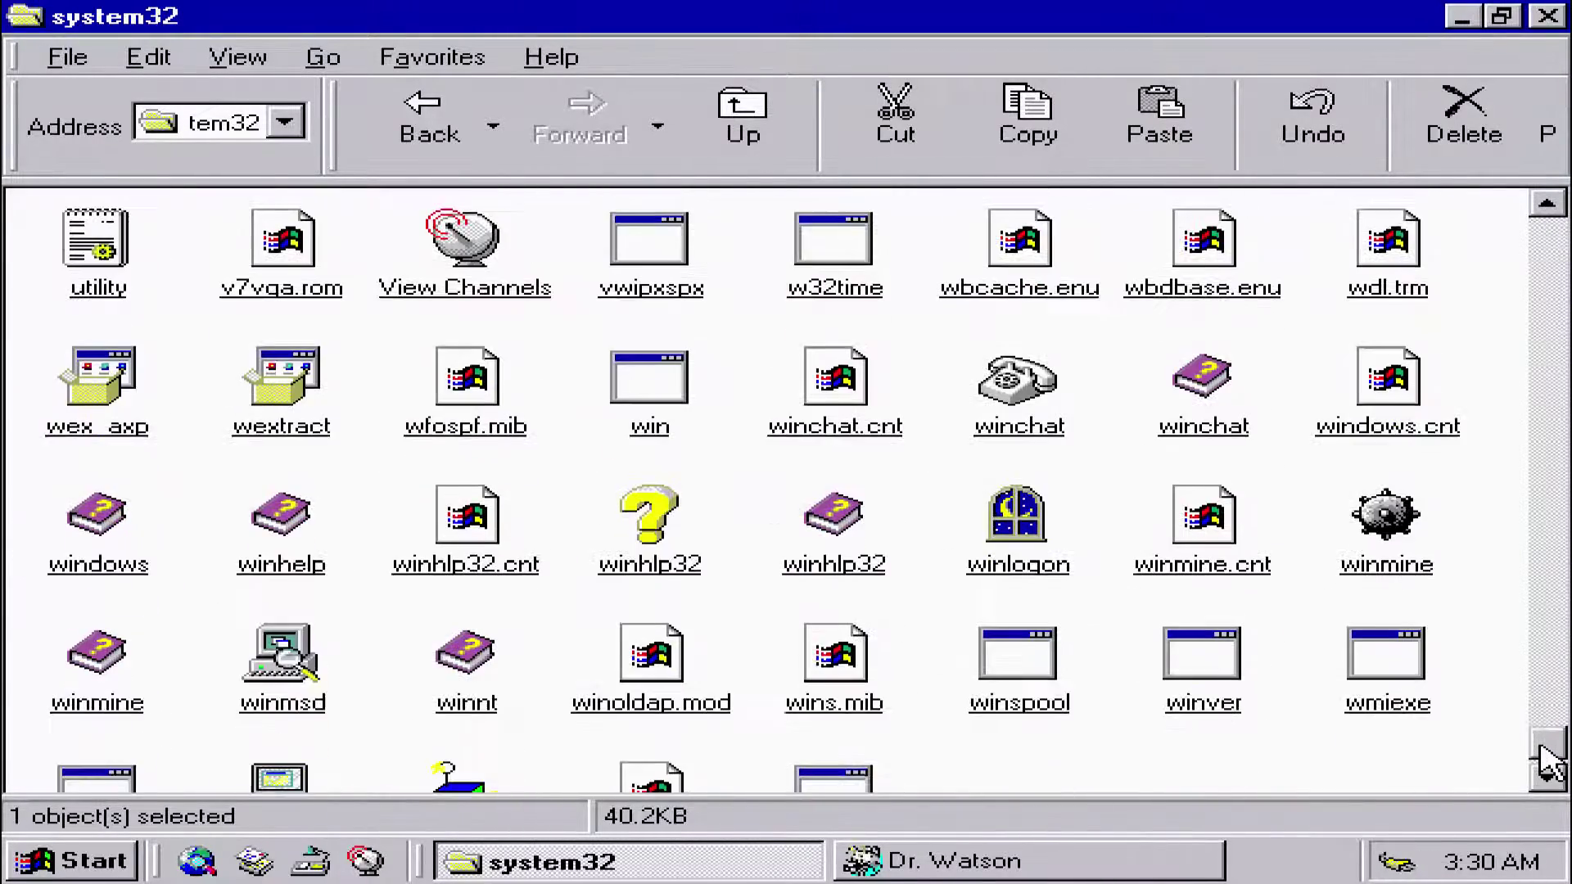
pyautogui.doubleClick(465, 252)
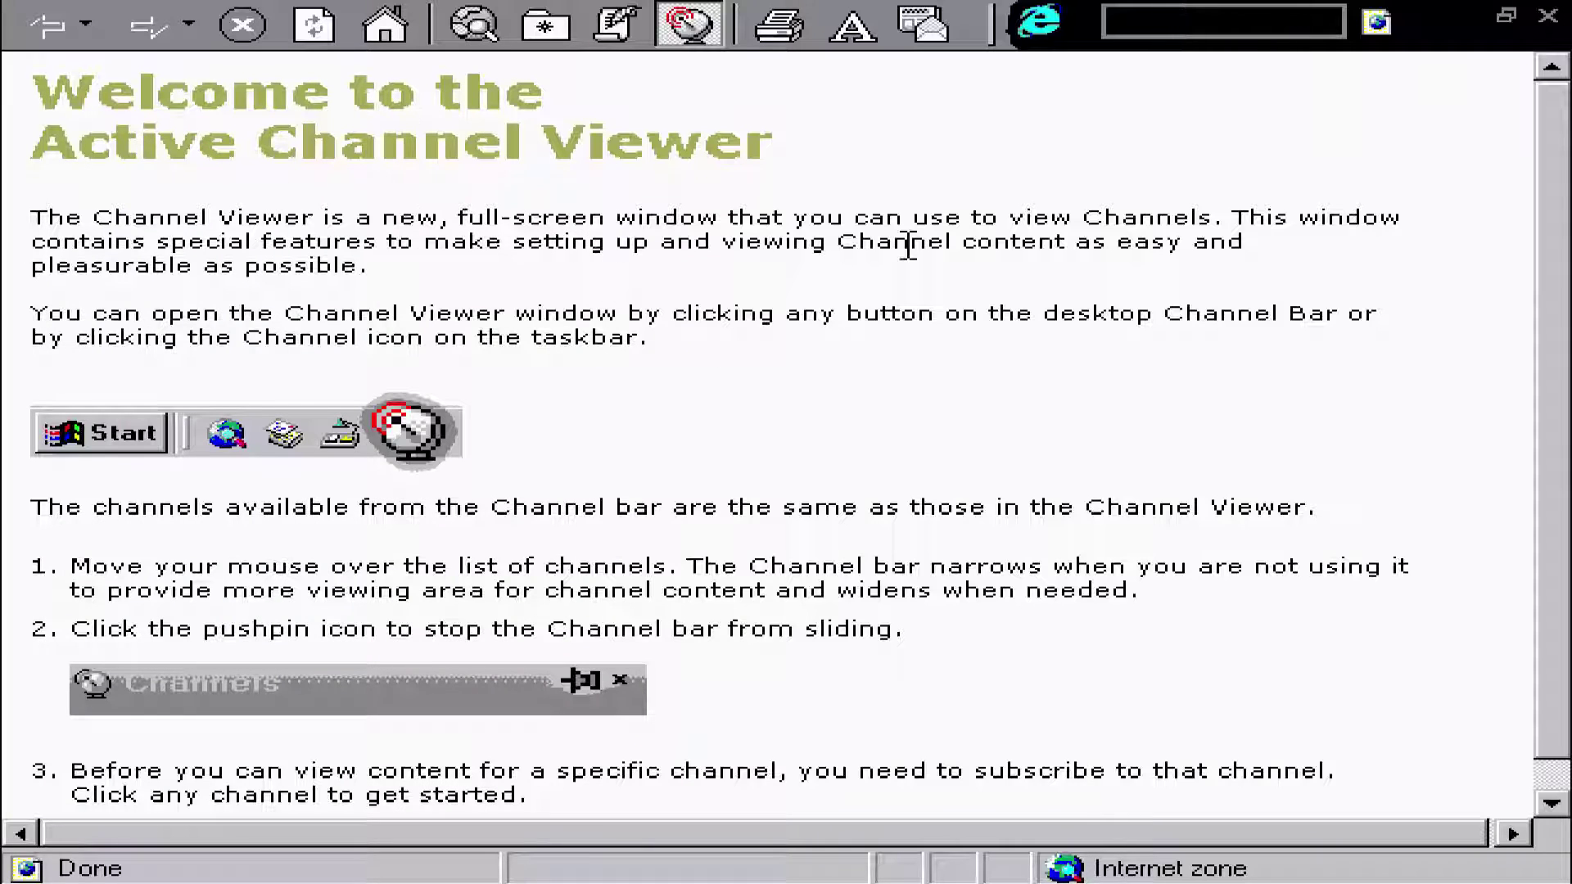
pyautogui.moveTo(1550, 215); pyautogui.dragTo(1560, 465)
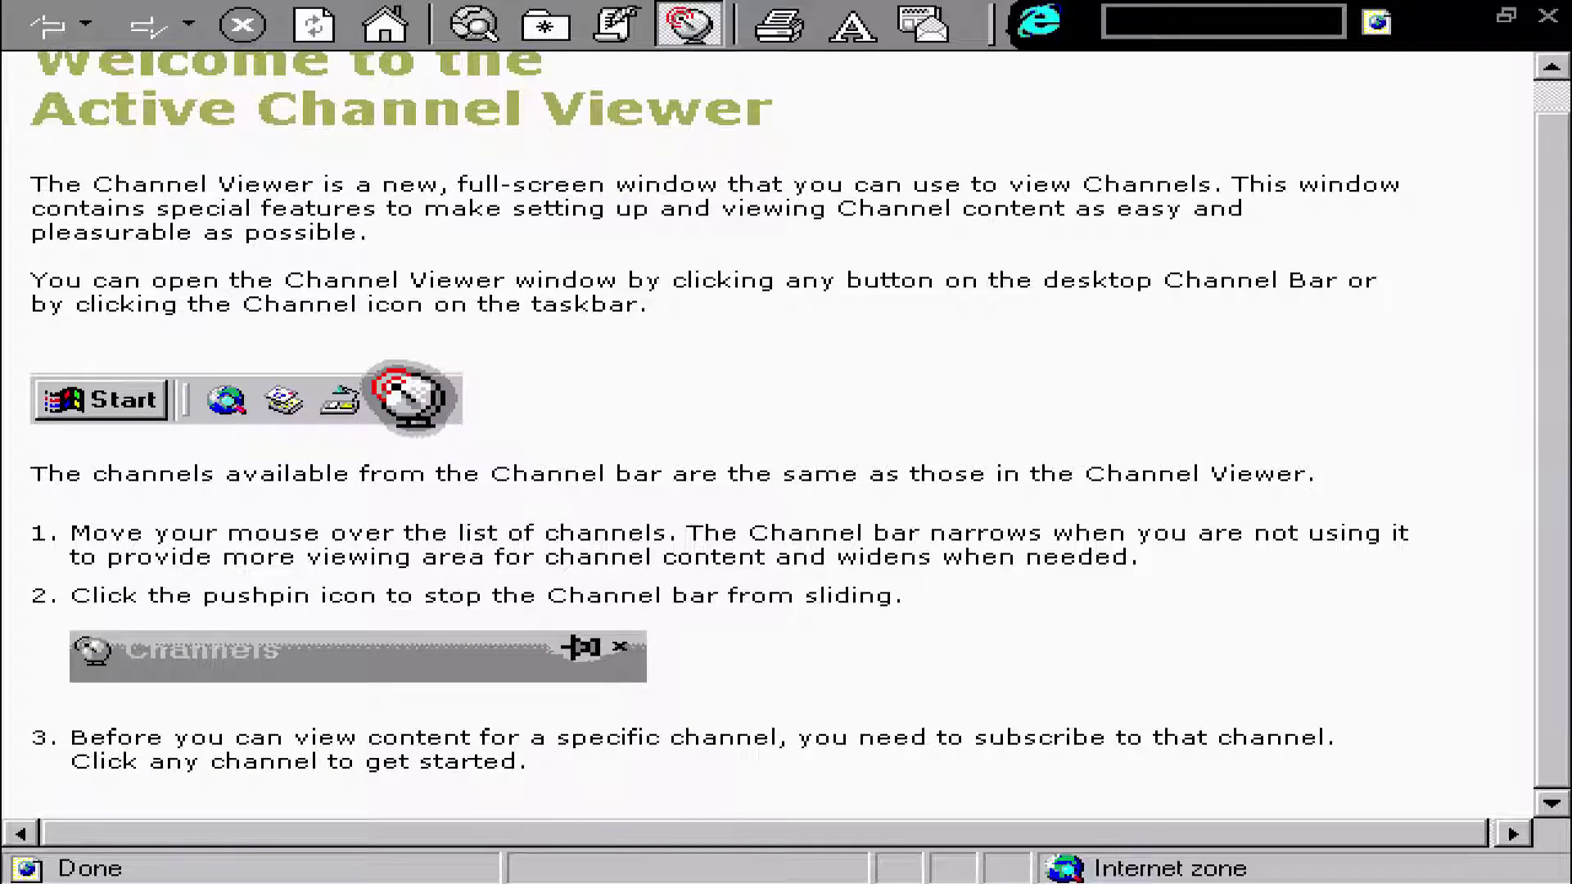
pyautogui.scroll(1, 1031, 393)
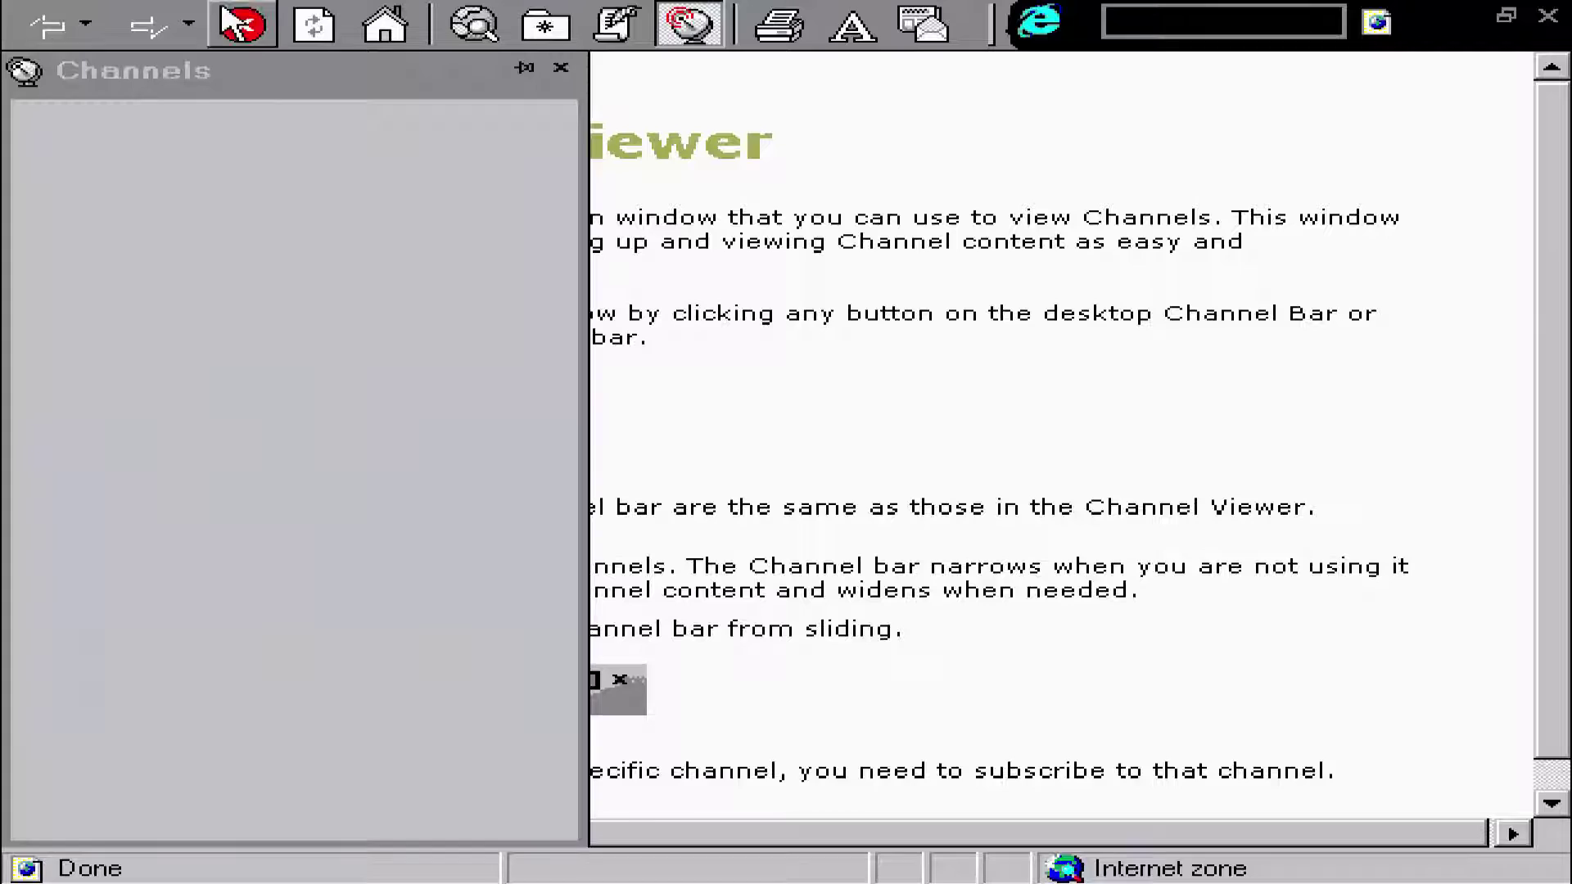
pyautogui.moveTo(6, 443)
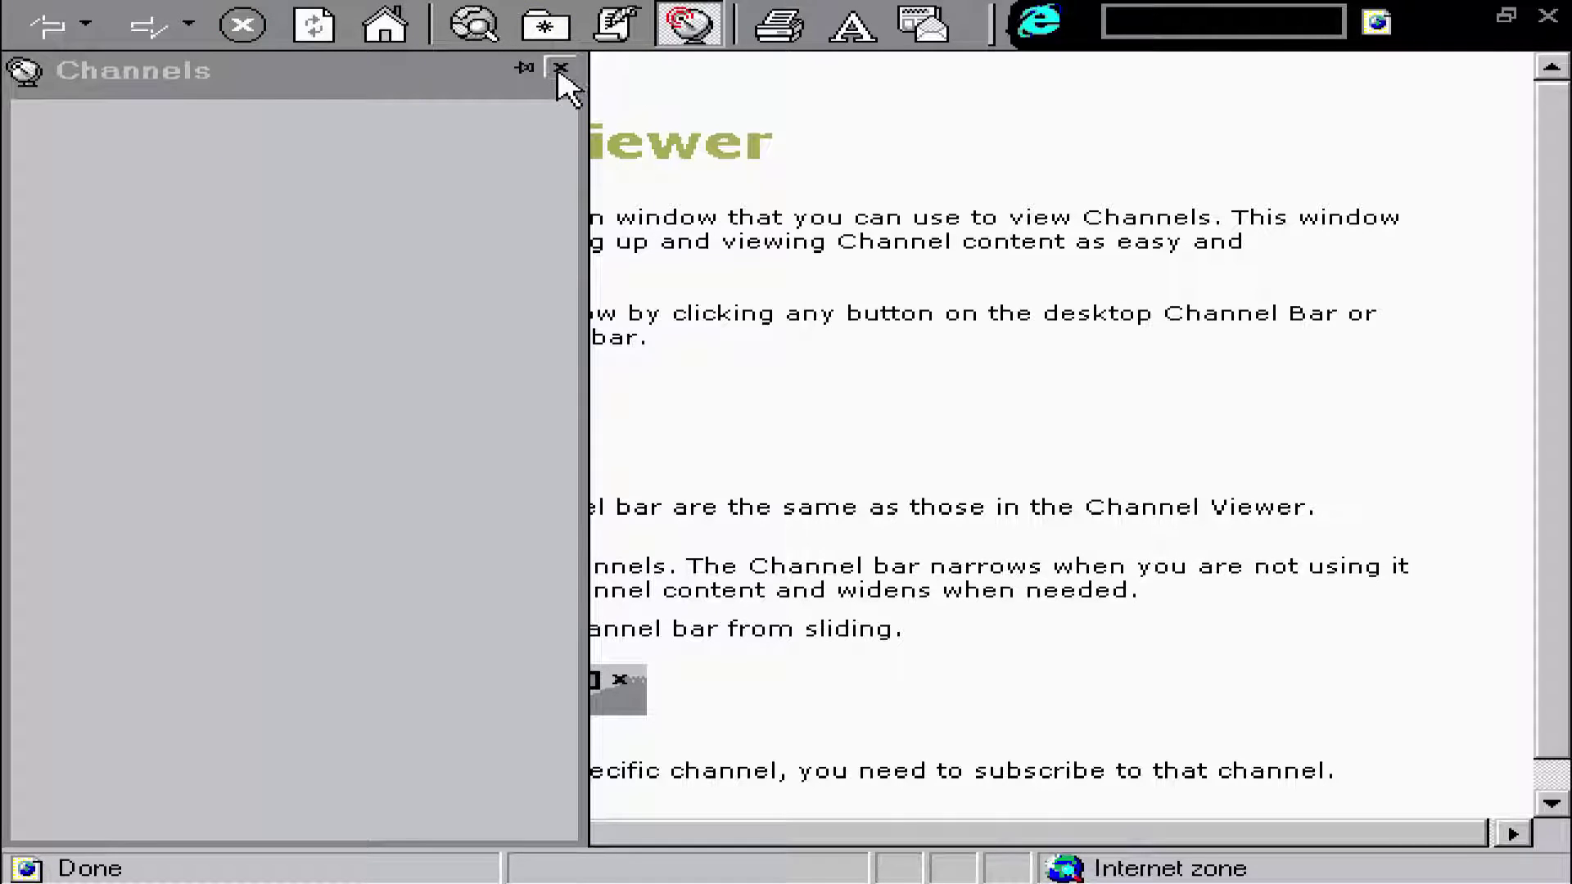
pyautogui.click(560, 71)
pyautogui.click(1548, 17)
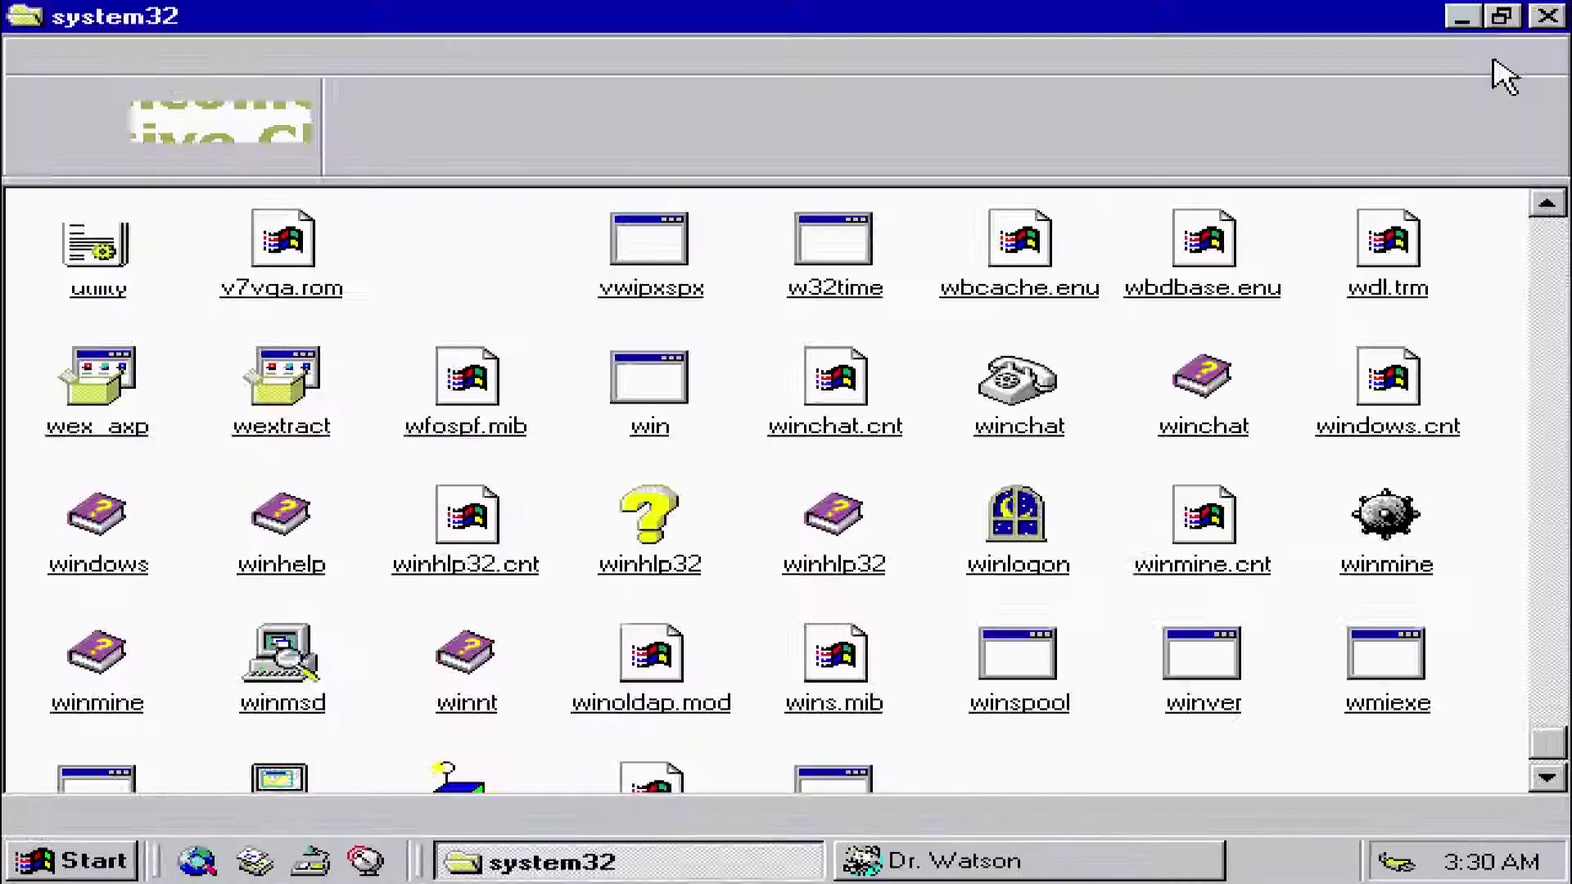
# Step: Play Minesweeper from winmine until a mine is hit, then close the game
pyautogui.doubleClick(1387, 528)
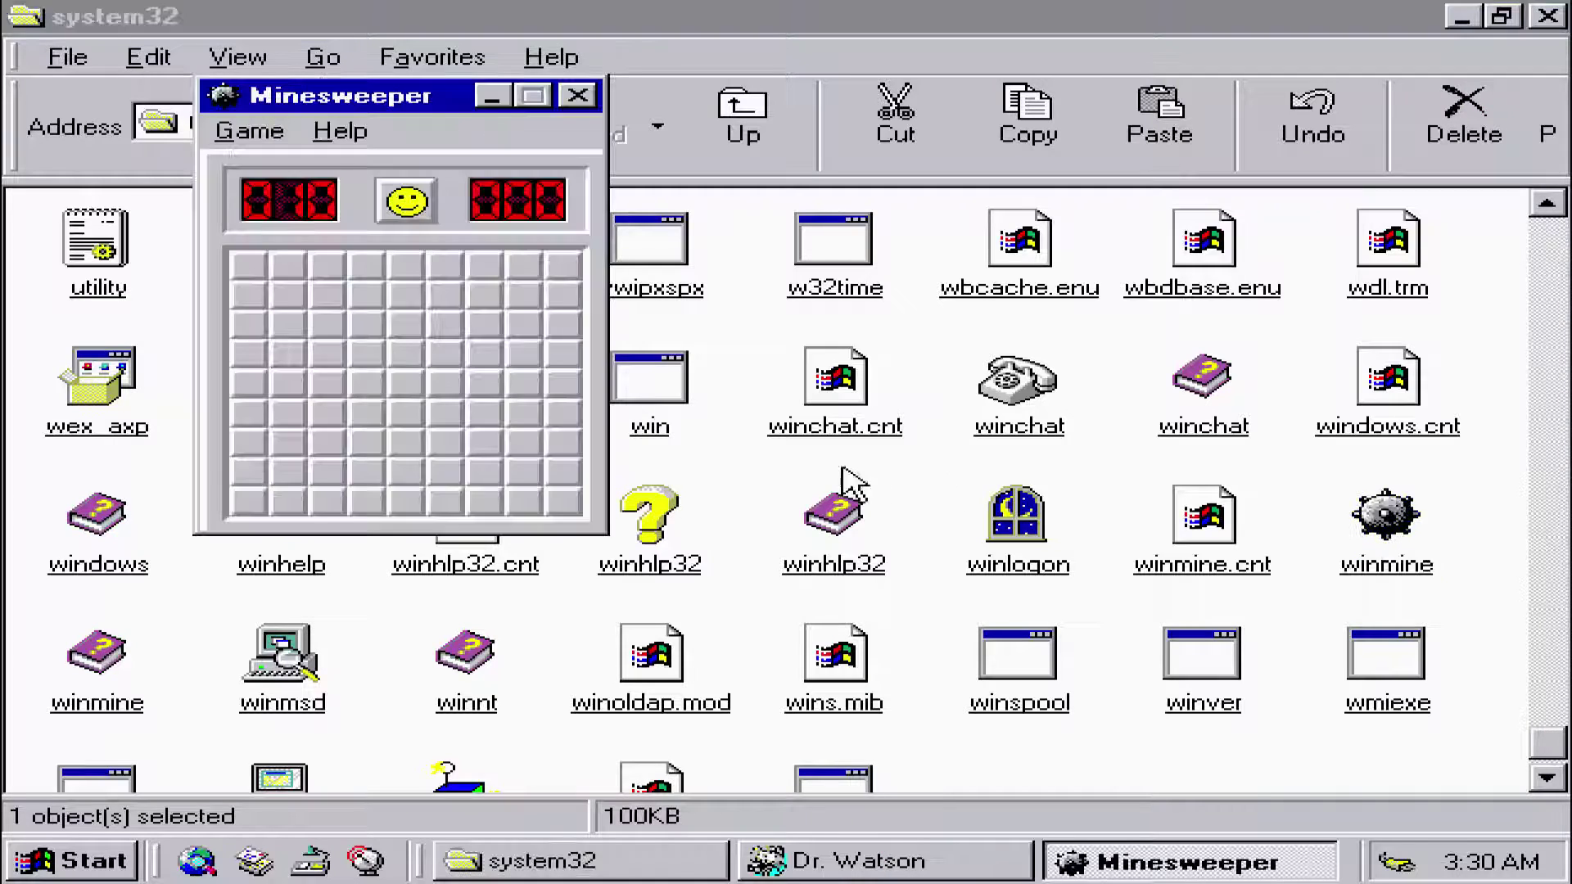
pyautogui.click(366, 356)
pyautogui.click(367, 296)
pyautogui.click(563, 326)
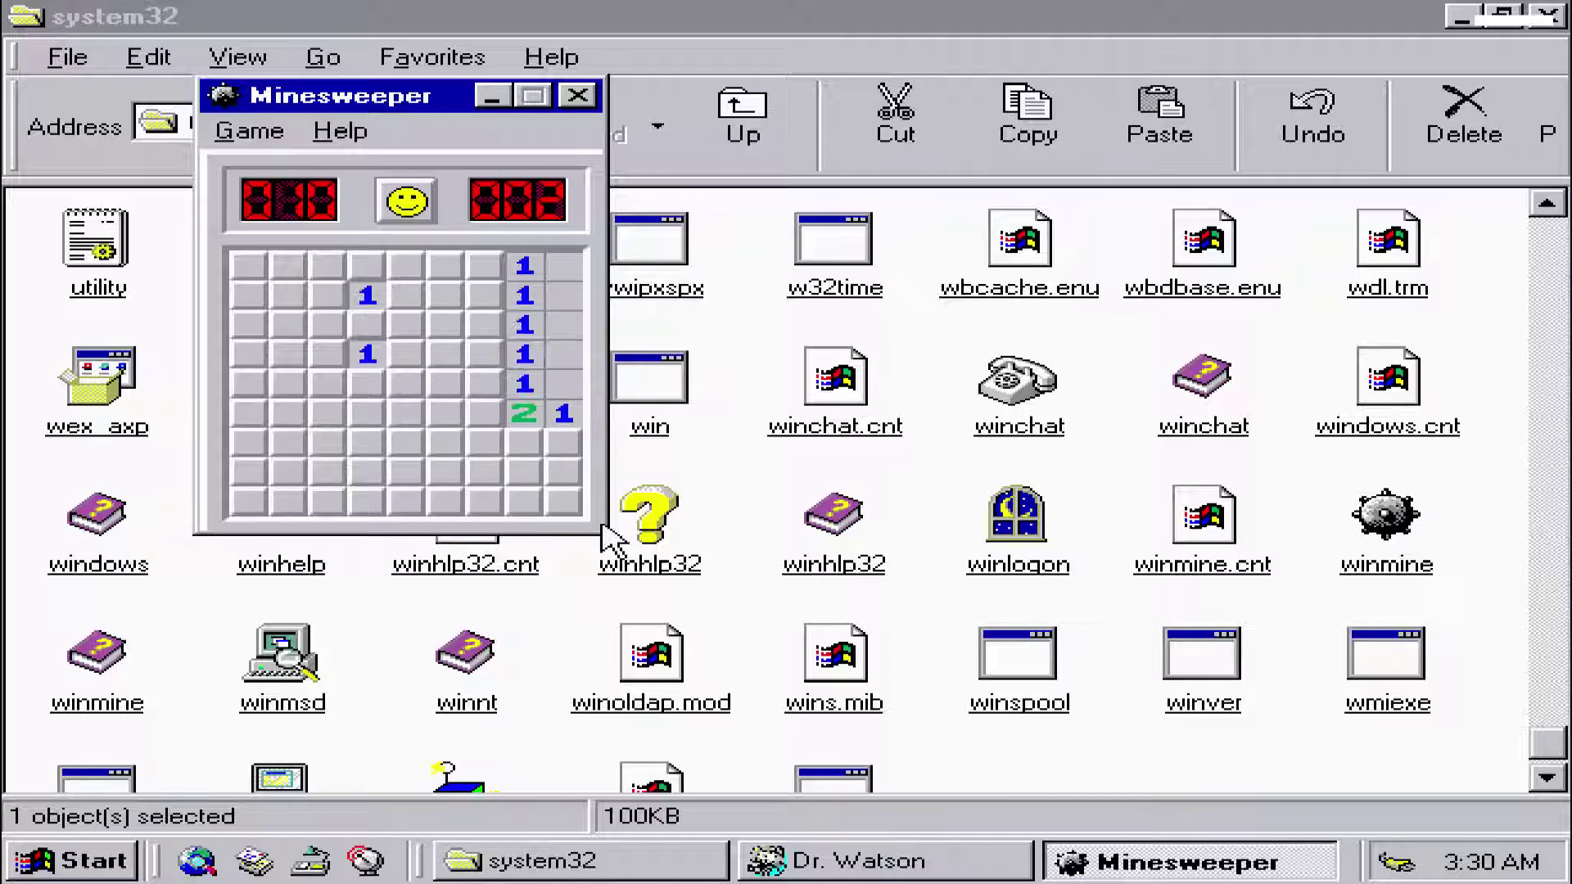
pyautogui.click(563, 472)
pyautogui.click(563, 501)
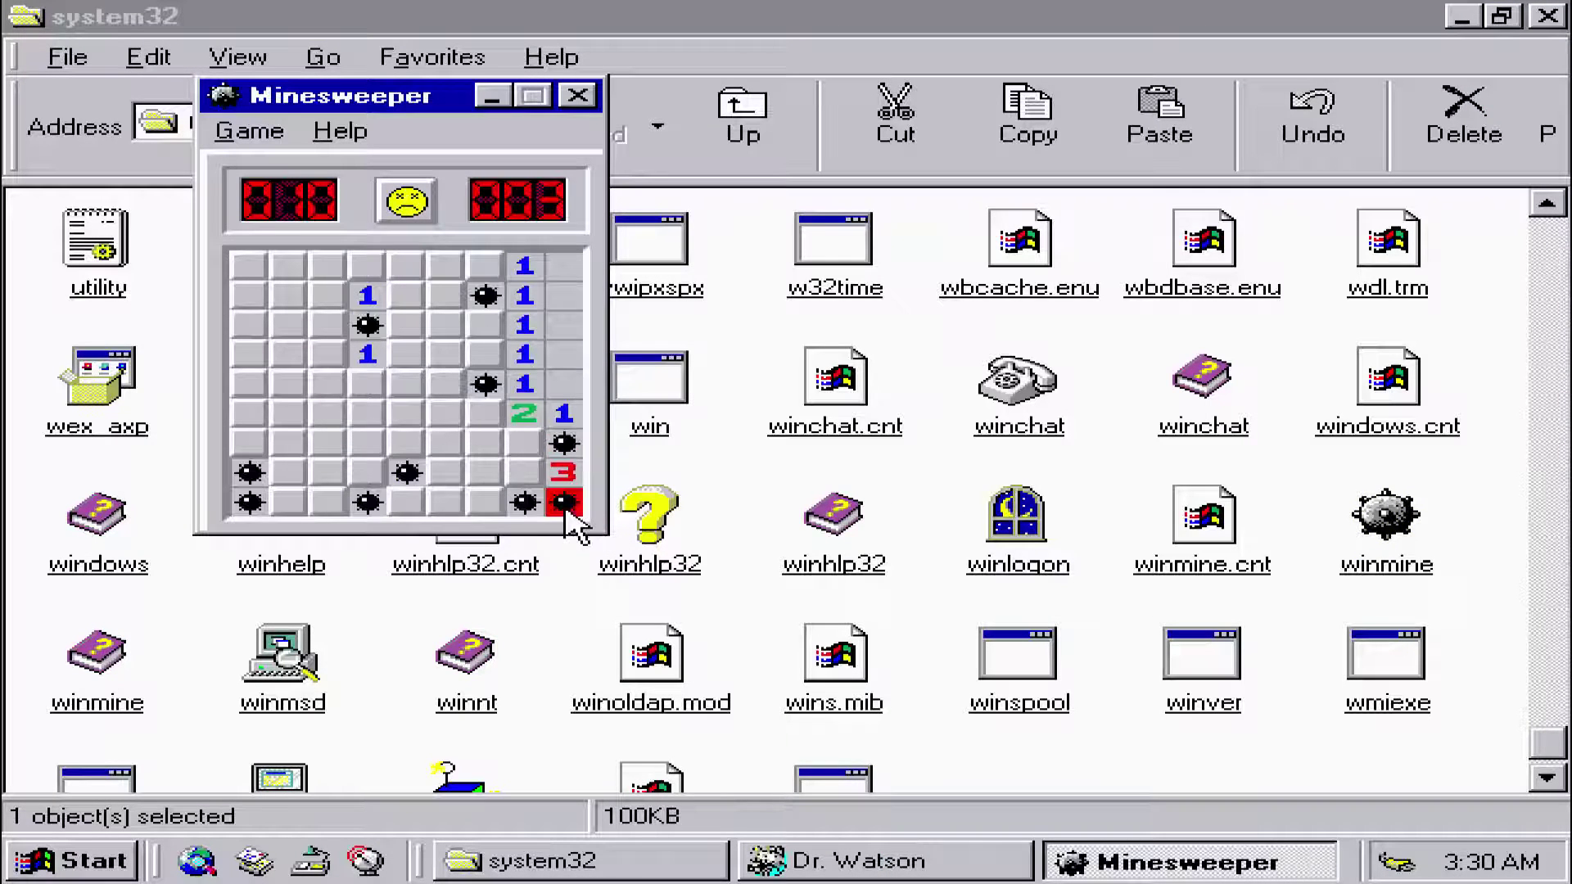
pyautogui.click(577, 96)
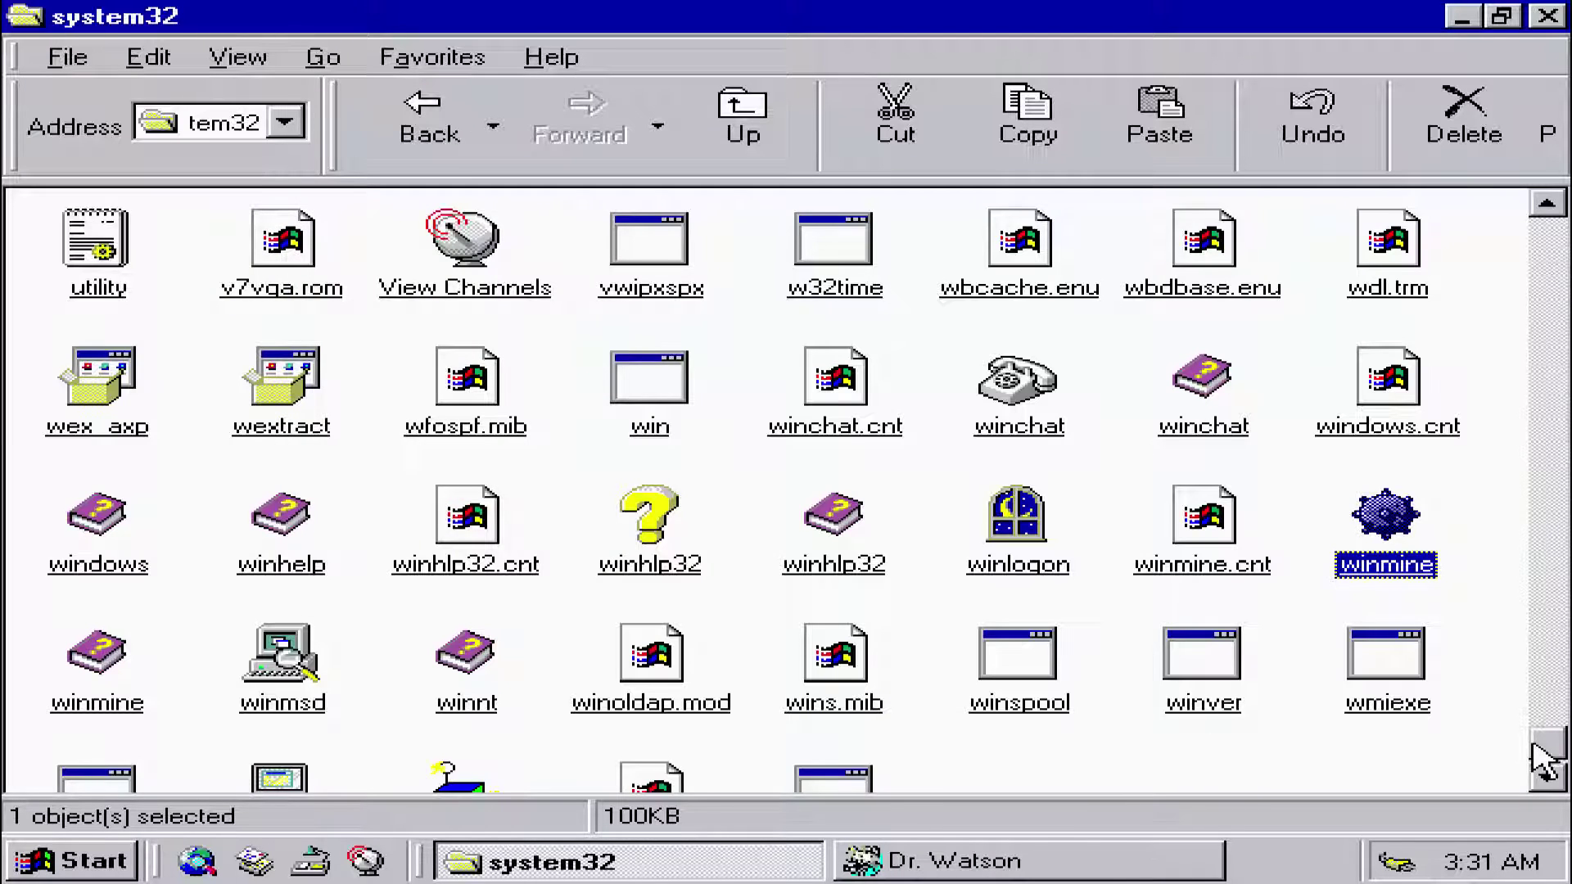
# Step: Run winver to check the Windows NT version, then dismiss the About box
pyautogui.click(1546, 777)
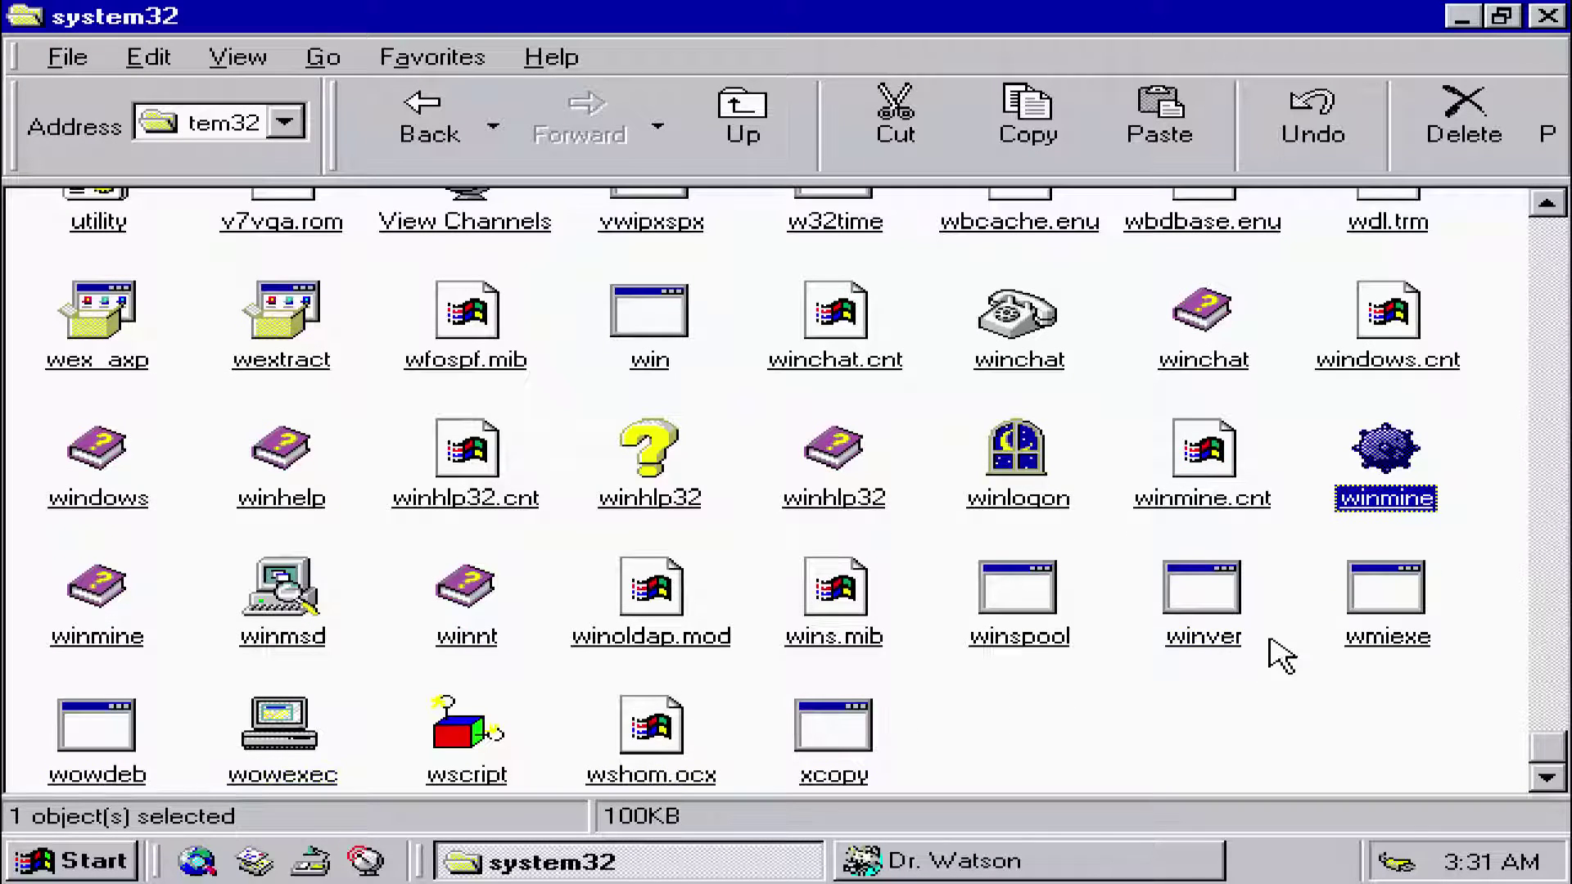
pyautogui.doubleClick(1203, 602)
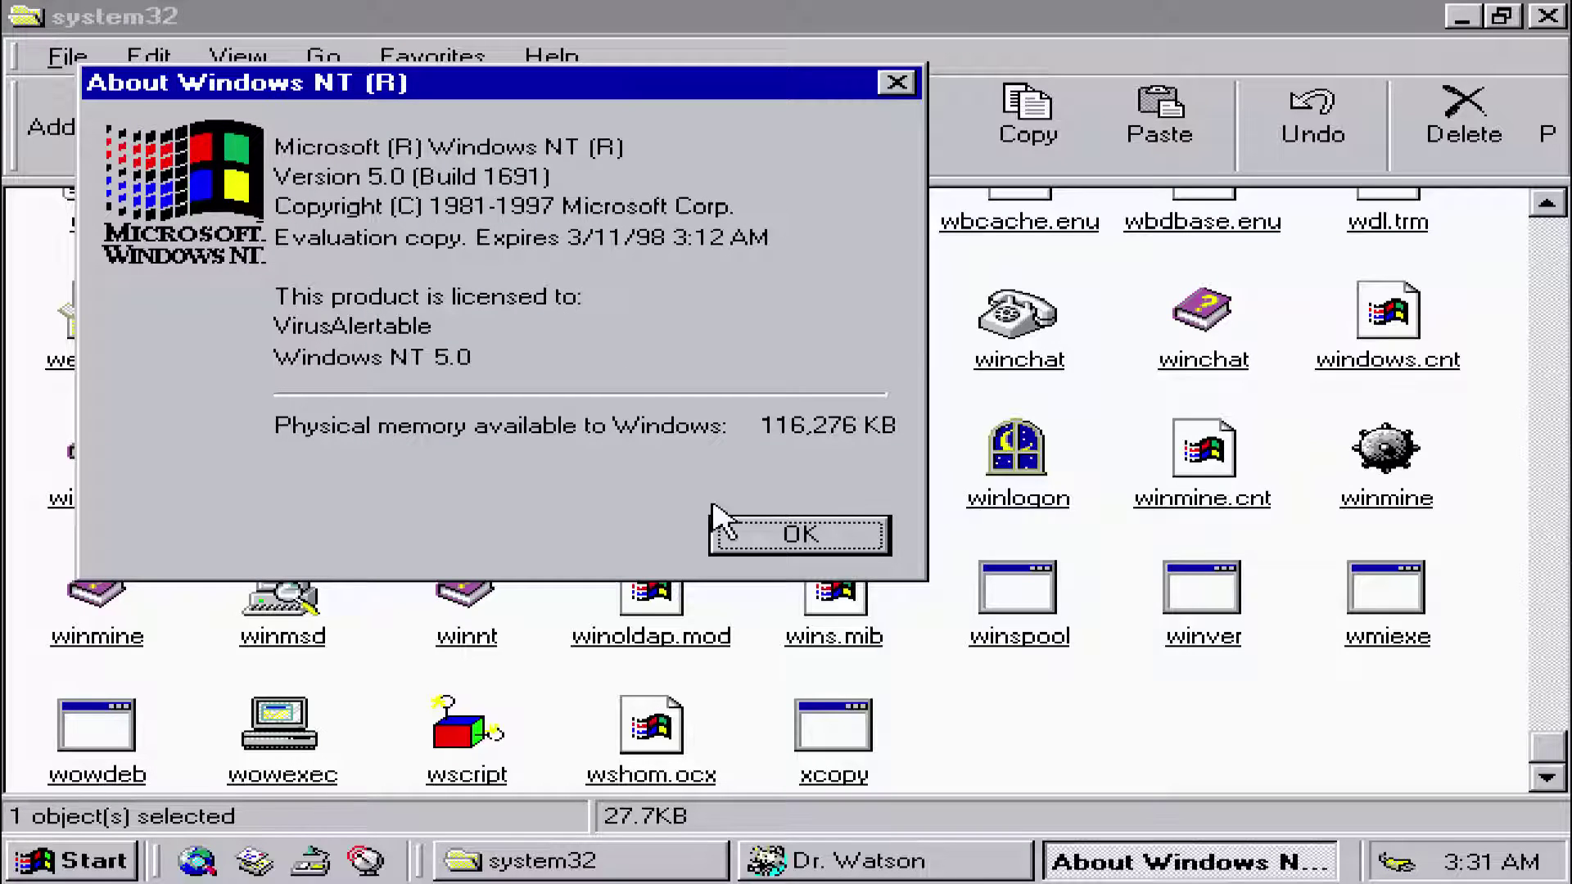
pyautogui.click(800, 535)
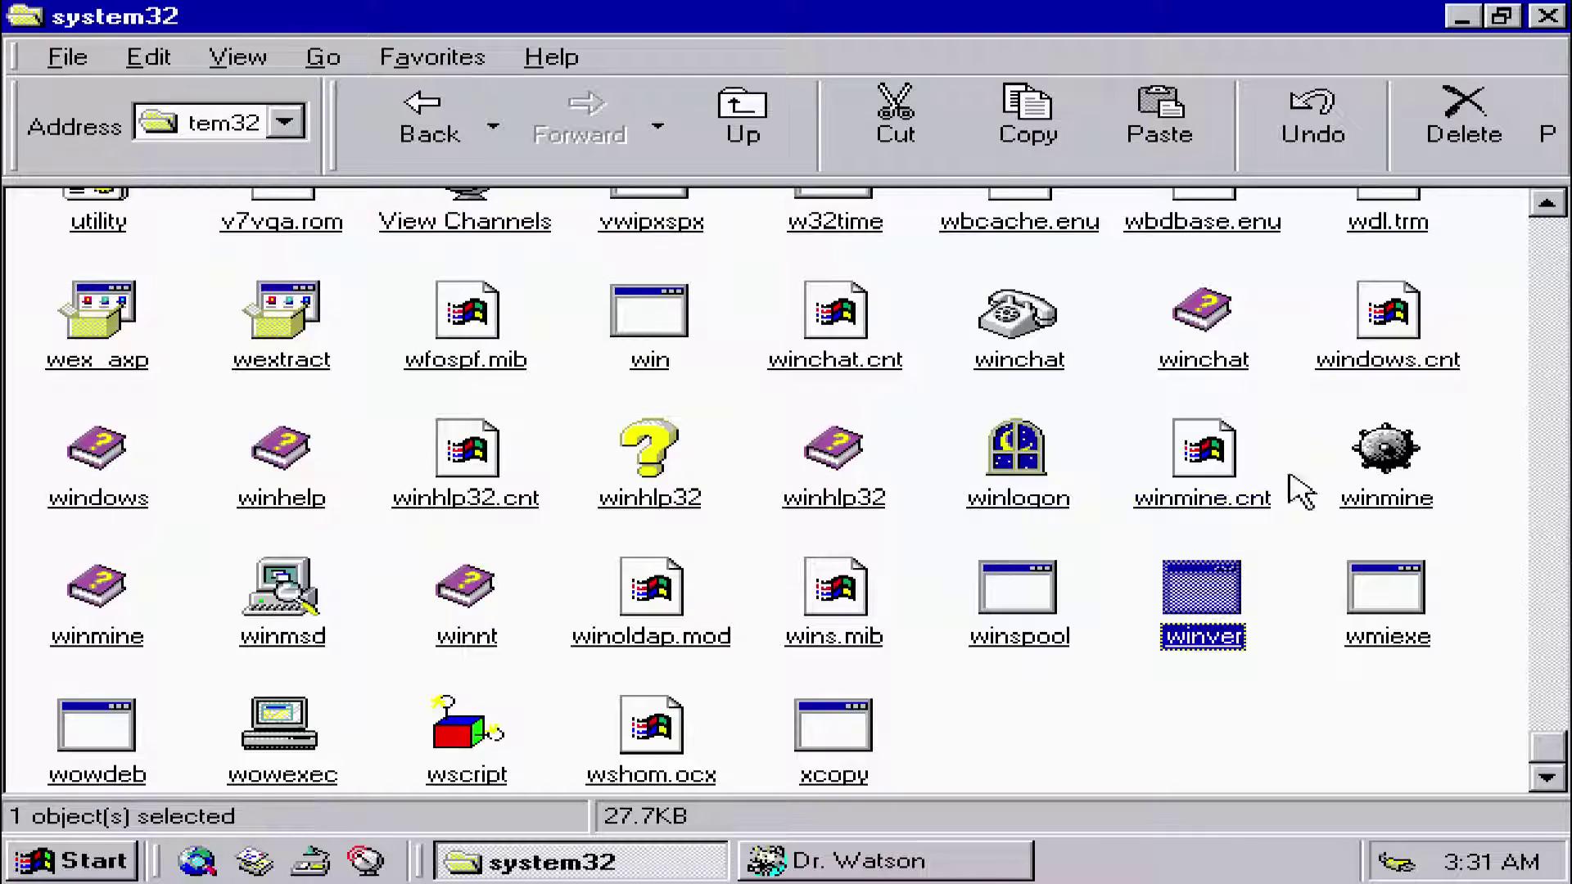
# Step: Close the system32 window, dismiss the Dr. Watson report, and open Shut Down from Start
pyautogui.click(1550, 20)
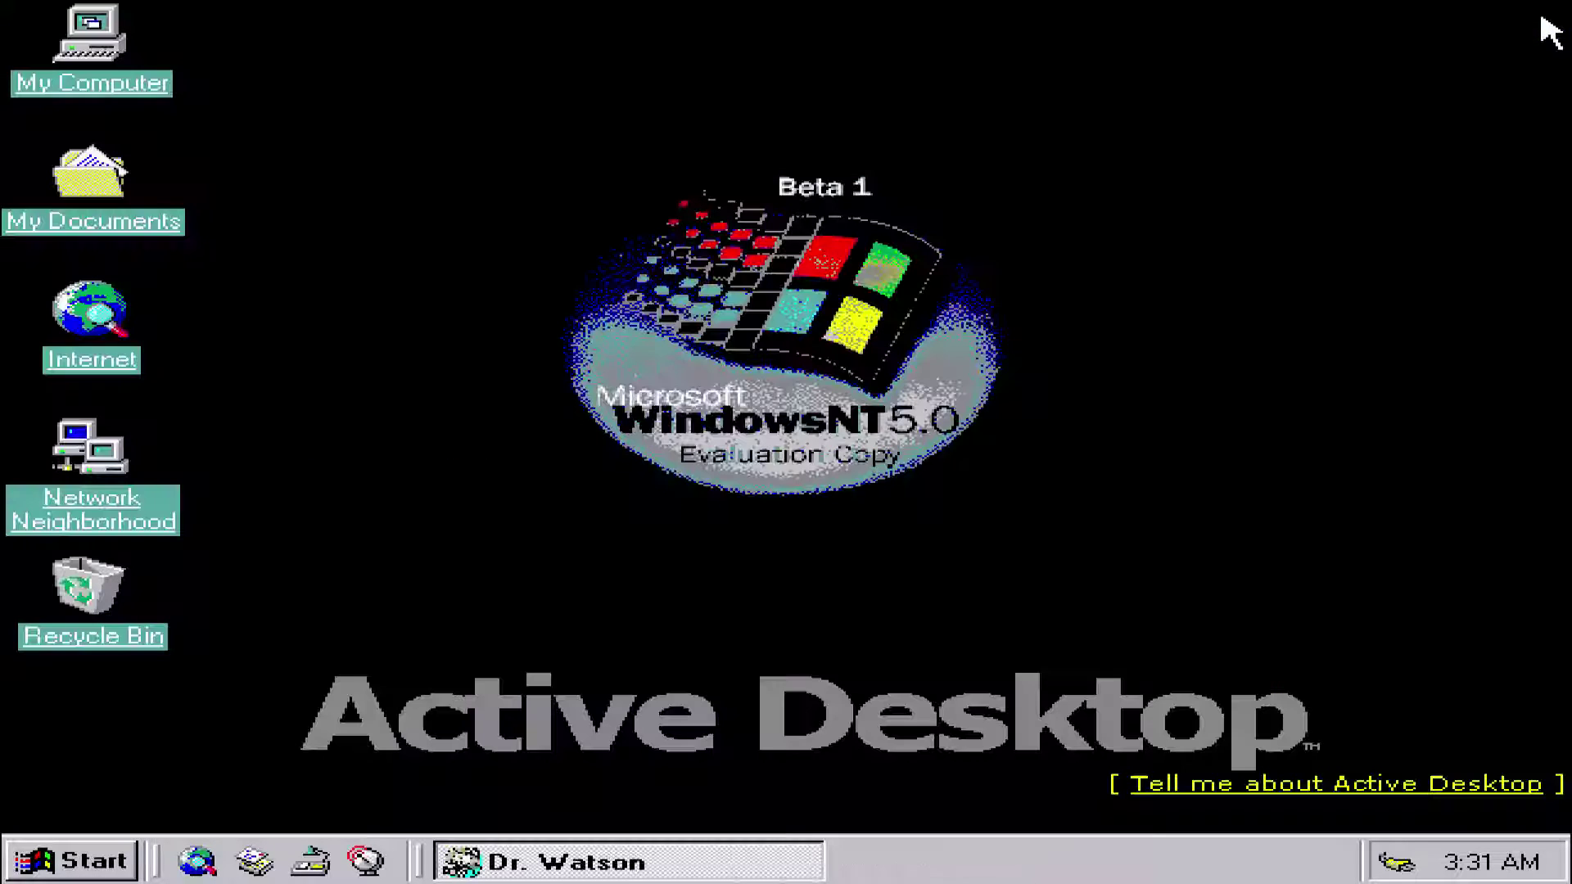
pyautogui.click(95, 862)
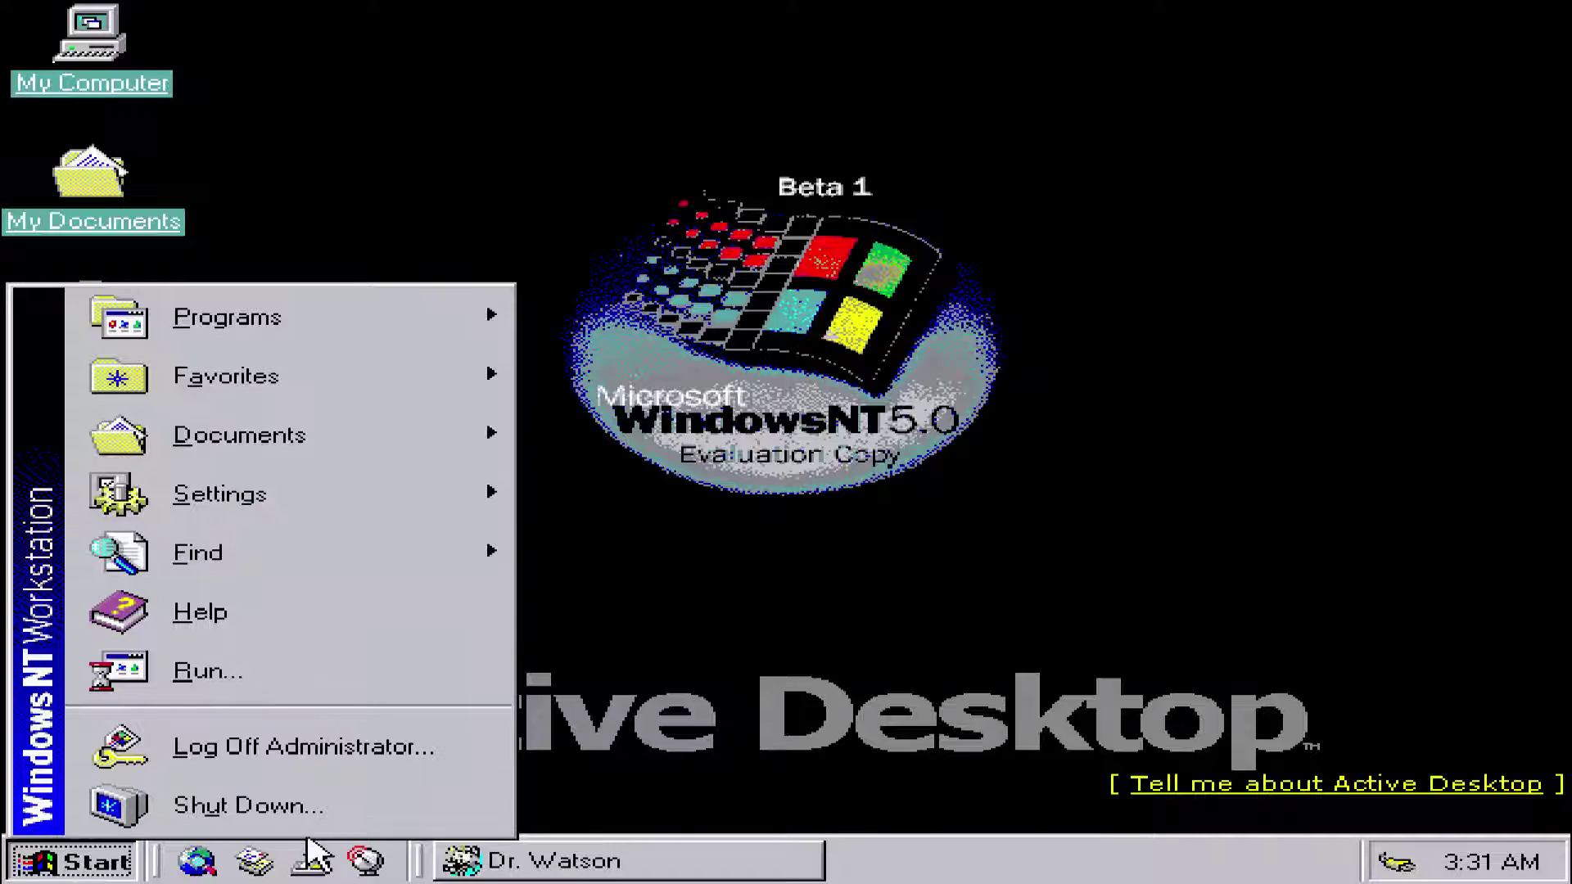
pyautogui.click(309, 871)
pyautogui.click(615, 862)
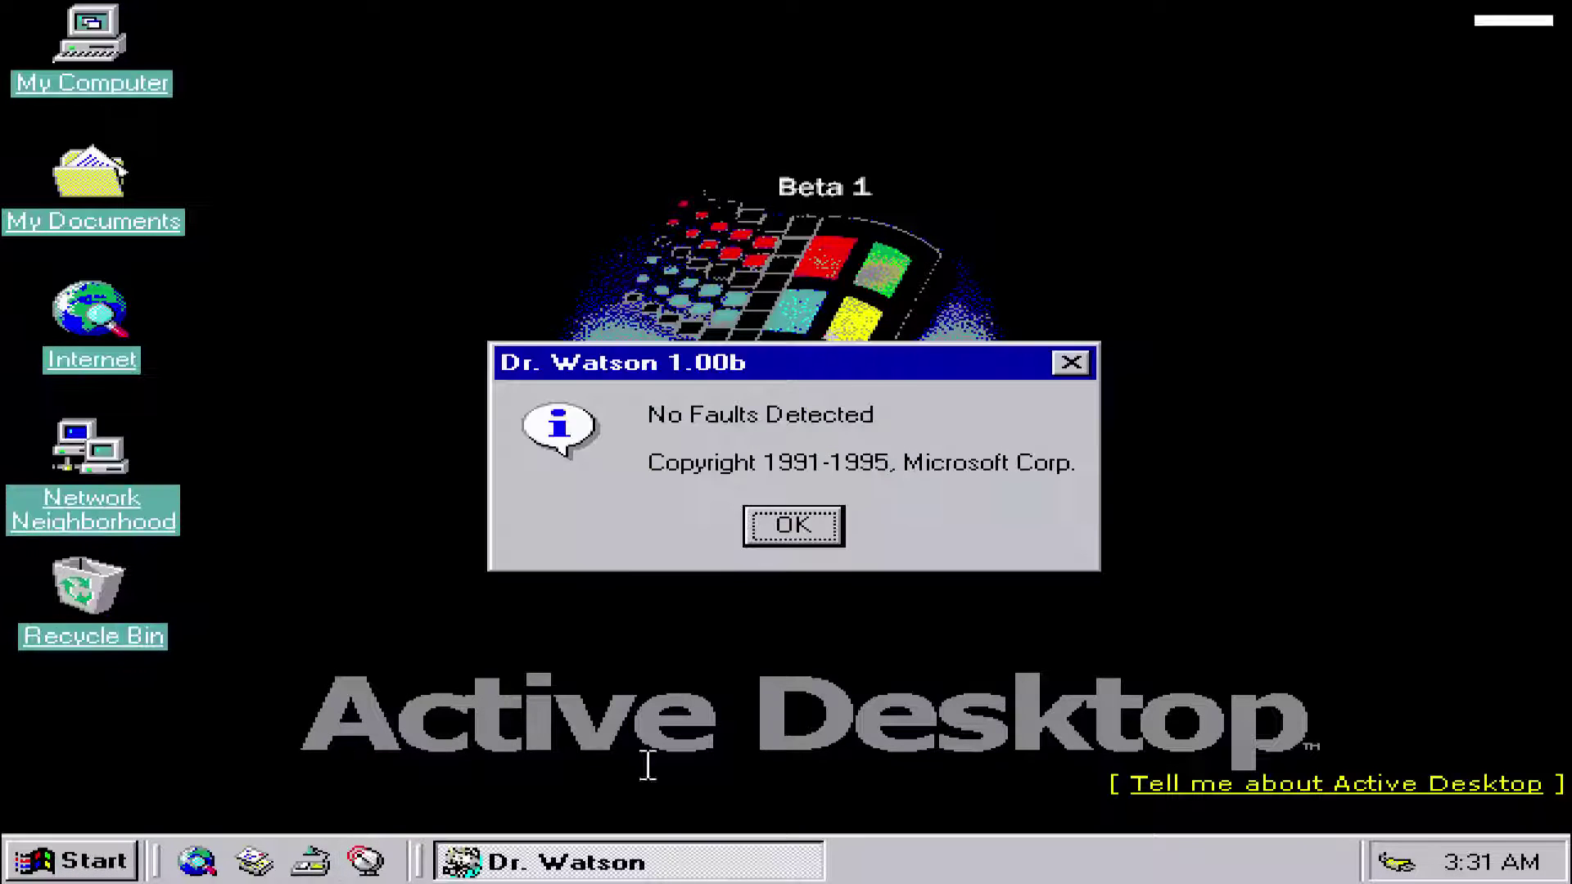
pyautogui.click(786, 531)
pyautogui.click(94, 862)
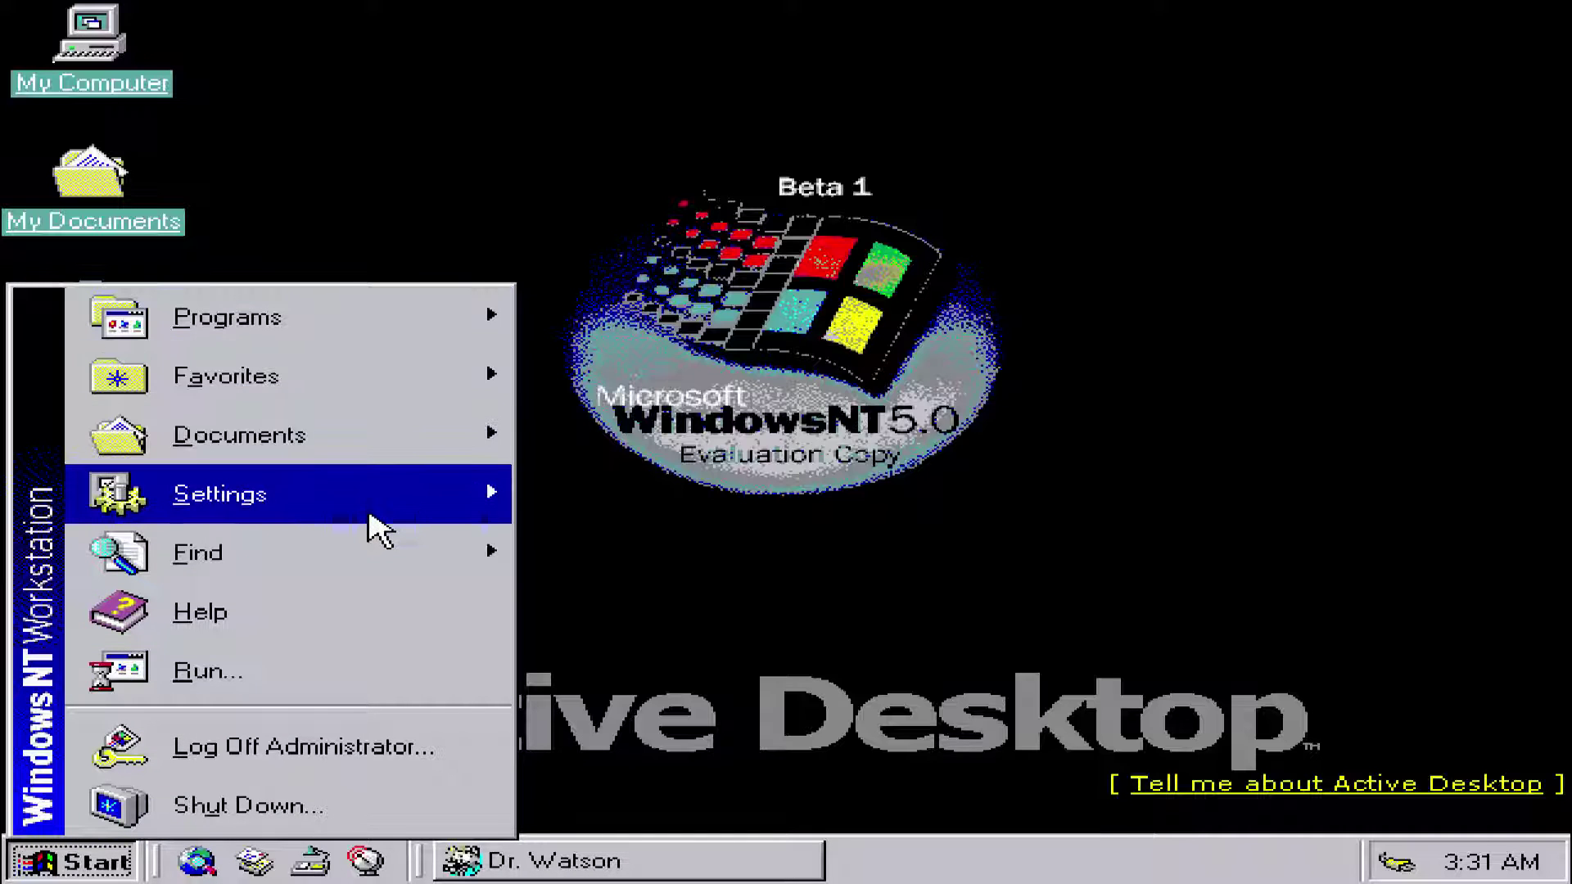
pyautogui.moveTo(240, 434)
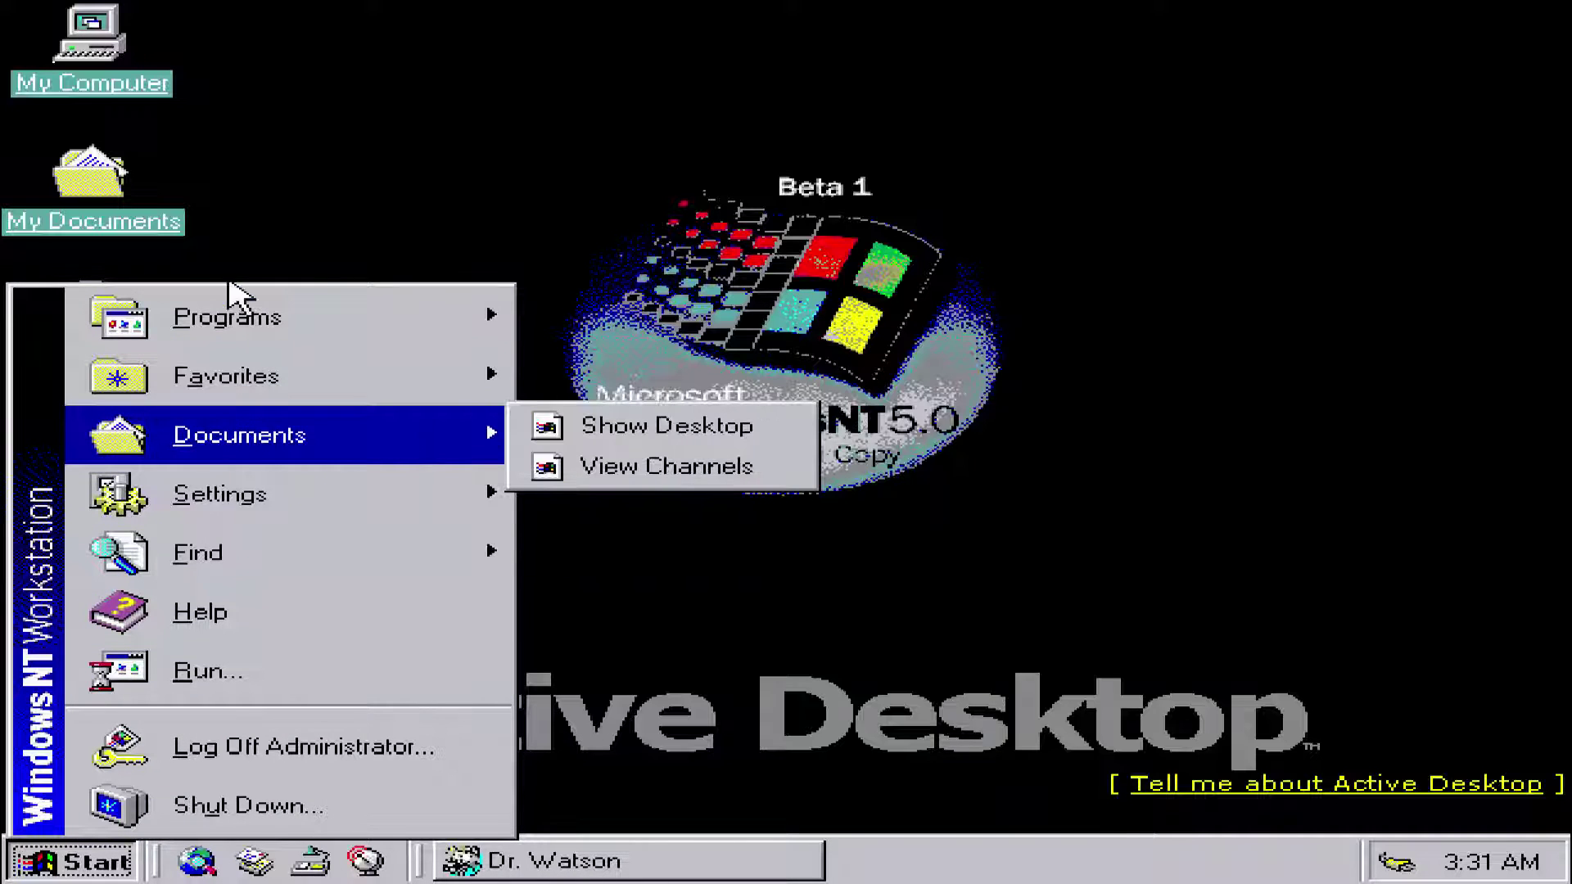
pyautogui.click(248, 806)
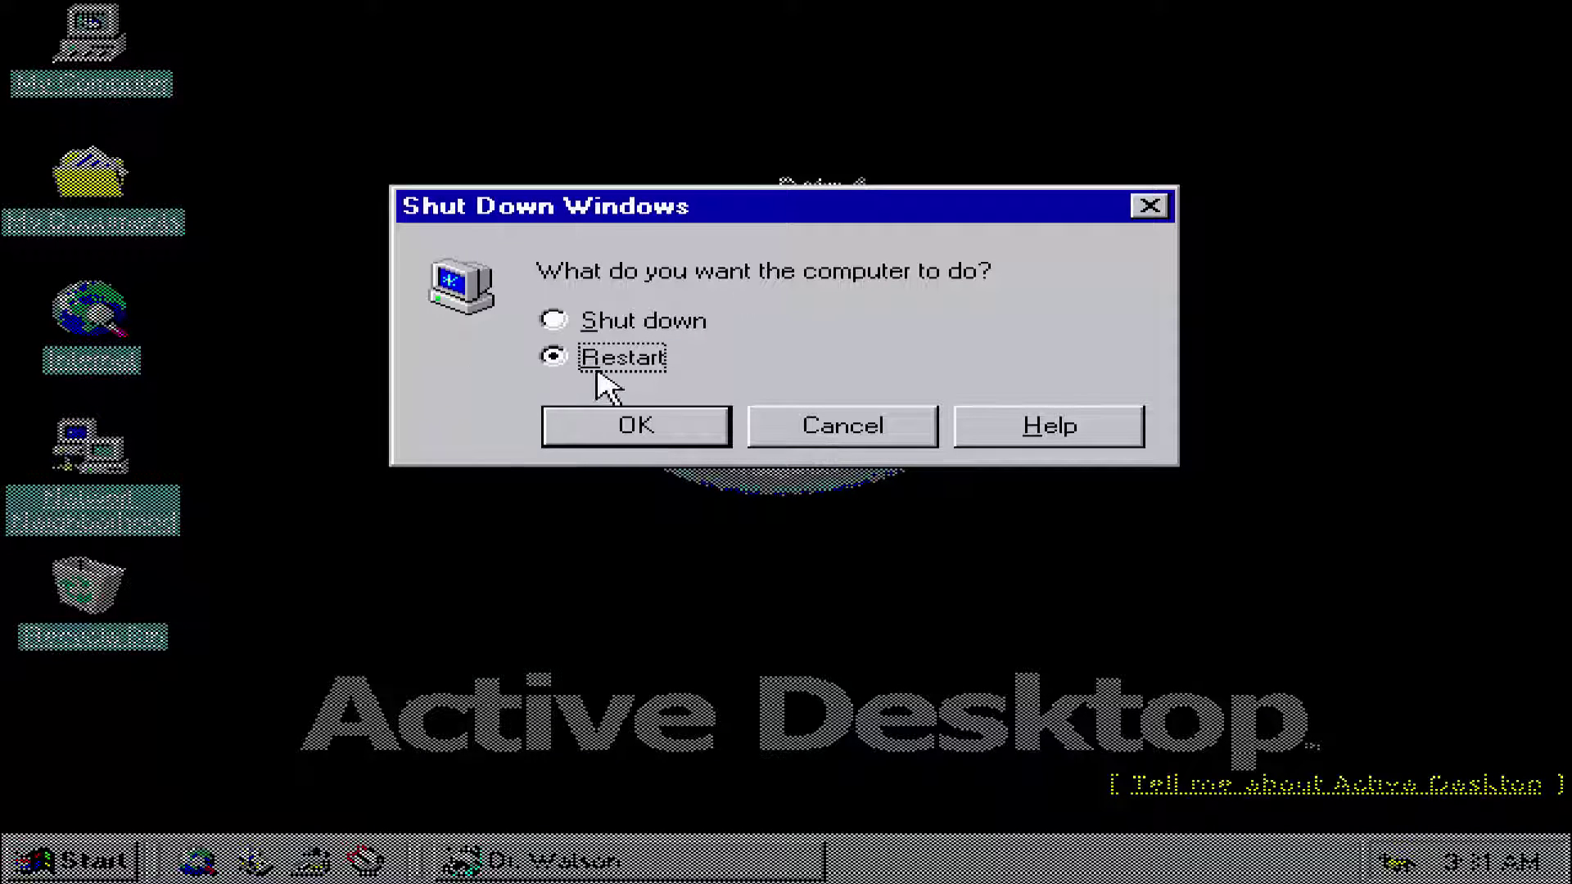
# Step: Confirm Restart in the Shut Down Windows dialog
pyautogui.click(637, 426)
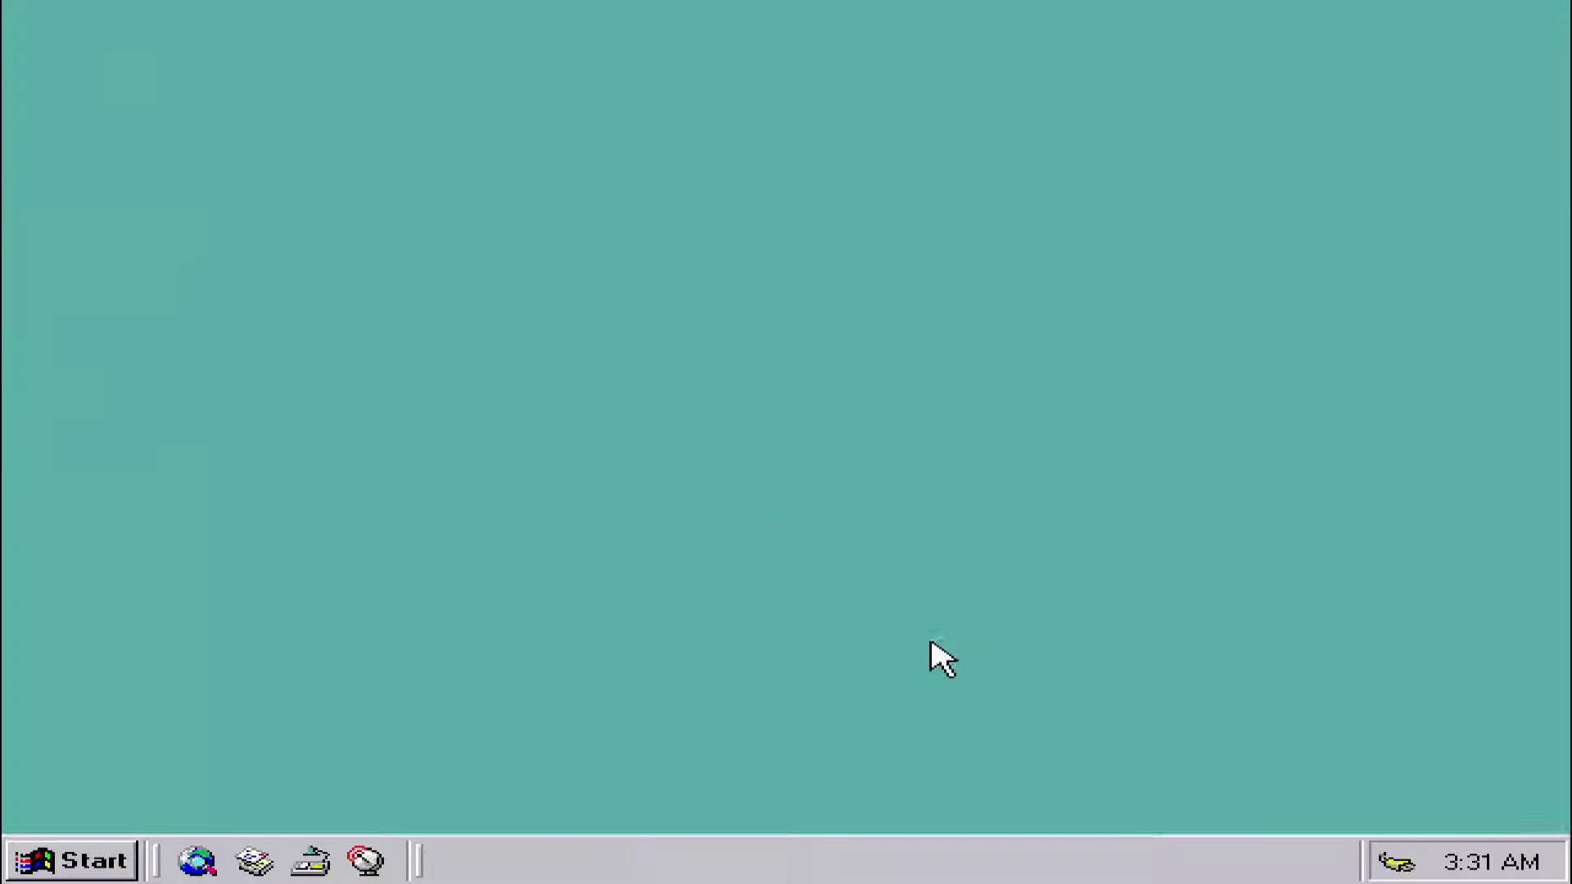